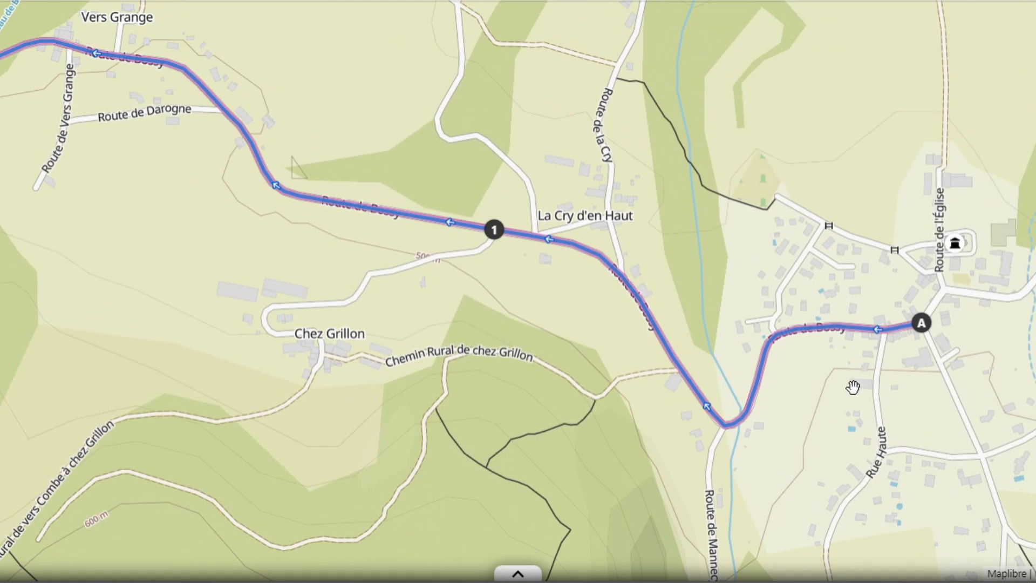
- Add a route waypoint on Route de Bossy just west of waypoint 1, near La Cry d'en Haut
mouse_move(819, 372)
mouse_down()
mouse_move(852, 334)
mouse_move(762, 391)
mouse_move(804, 361)
mouse_up()
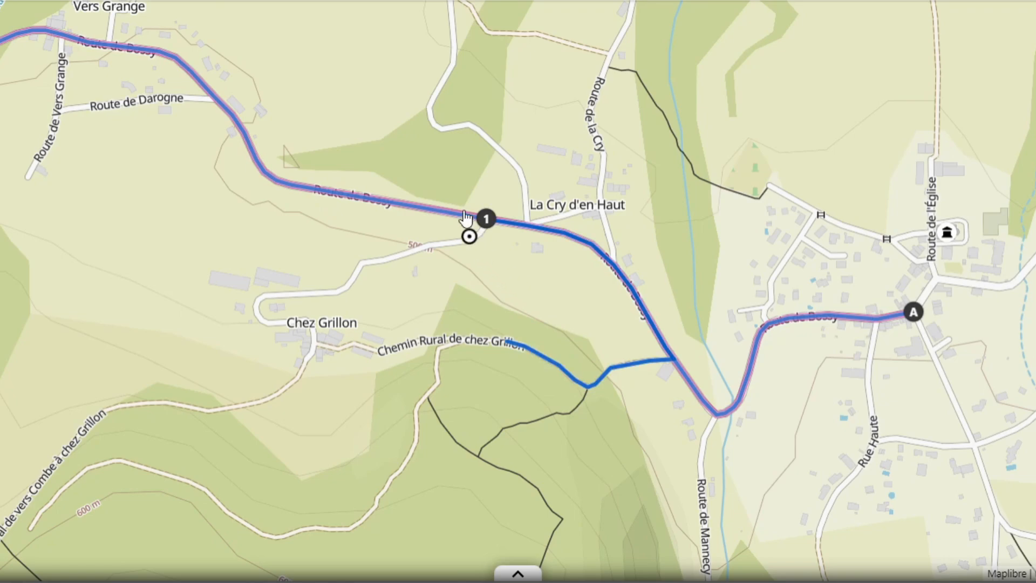
click(432, 208)
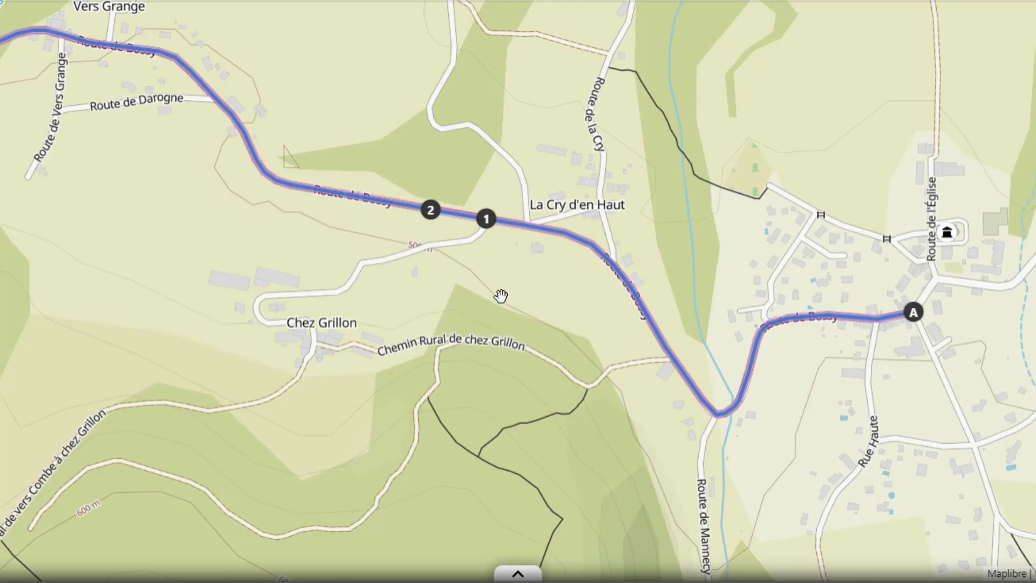
- Examine the route along Route de Bossy from start point A past Vers Grange to waypoint 3
drag(502, 293, 597, 356)
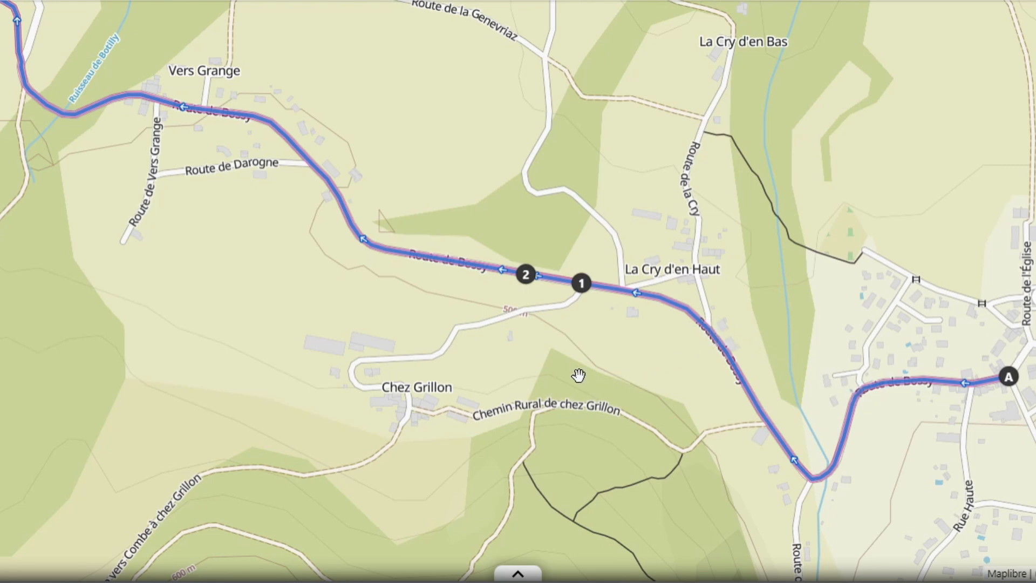
scroll(657, 382, up, 2)
mouse_move(704, 394)
mouse_down()
mouse_move(525, 321)
mouse_move(563, 327)
mouse_up()
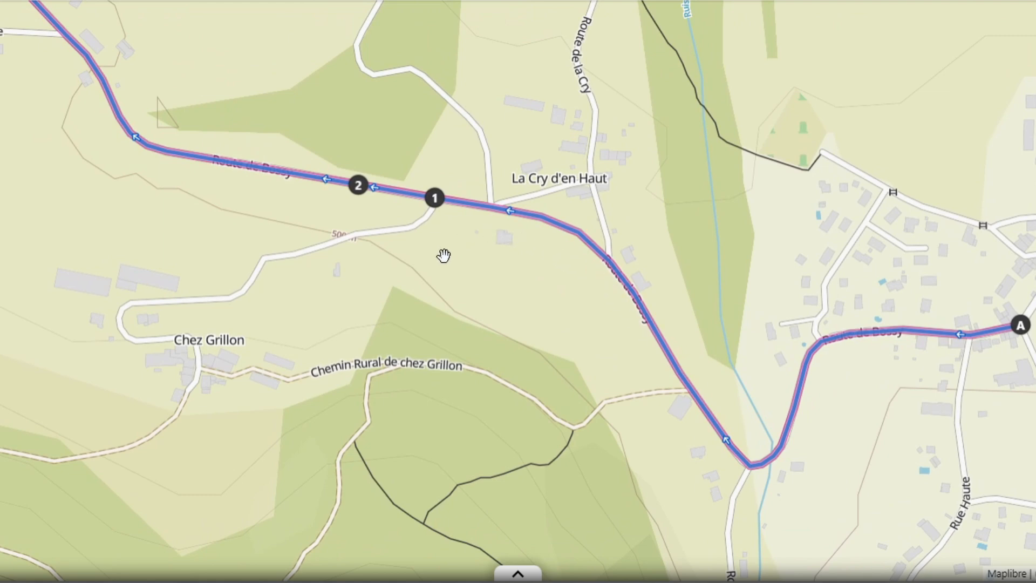
drag(465, 272, 543, 319)
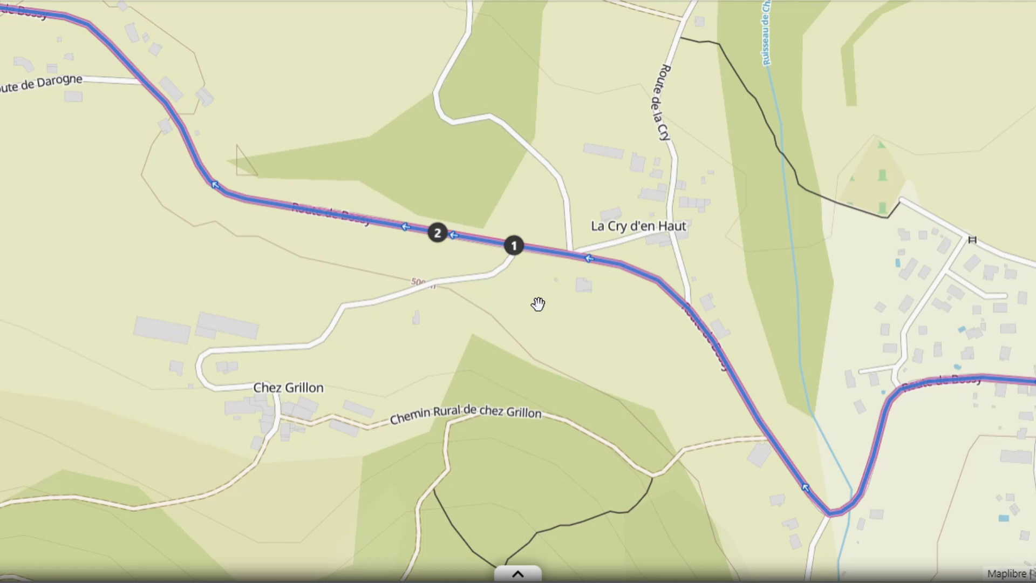
drag(540, 287, 588, 324)
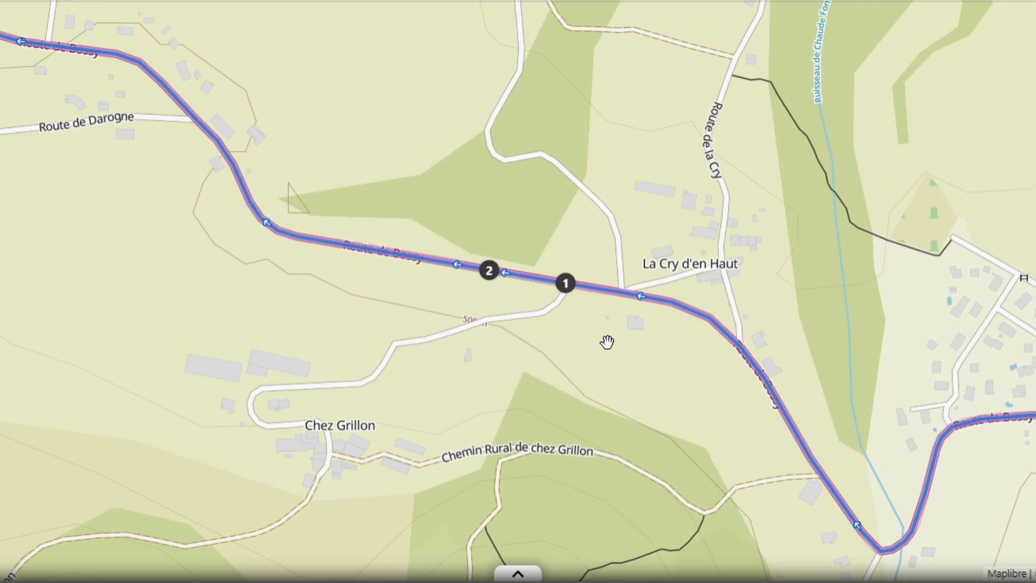
mouse_move(638, 354)
mouse_down()
mouse_move(539, 310)
mouse_move(648, 354)
mouse_up()
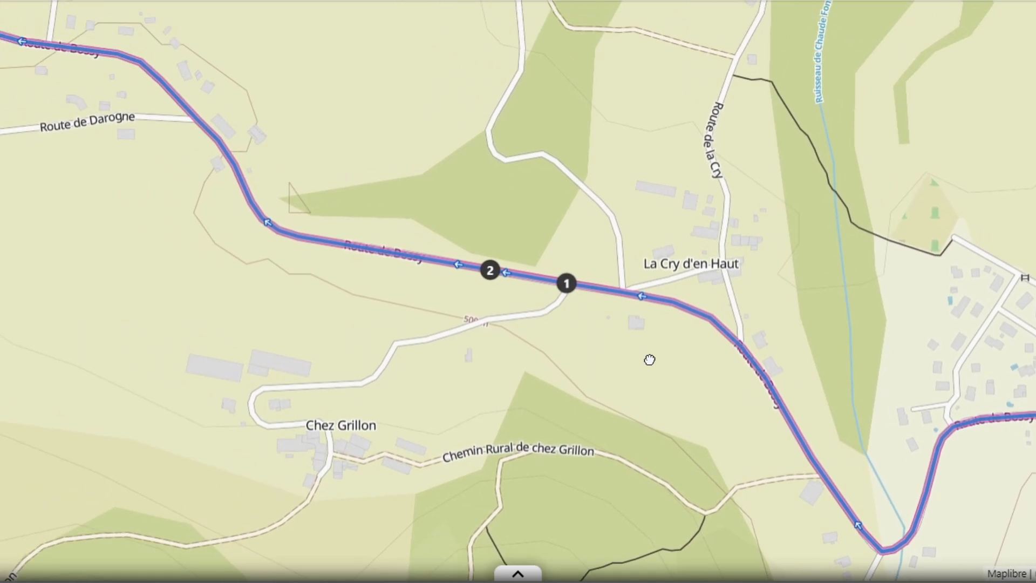
drag(366, 266, 590, 376)
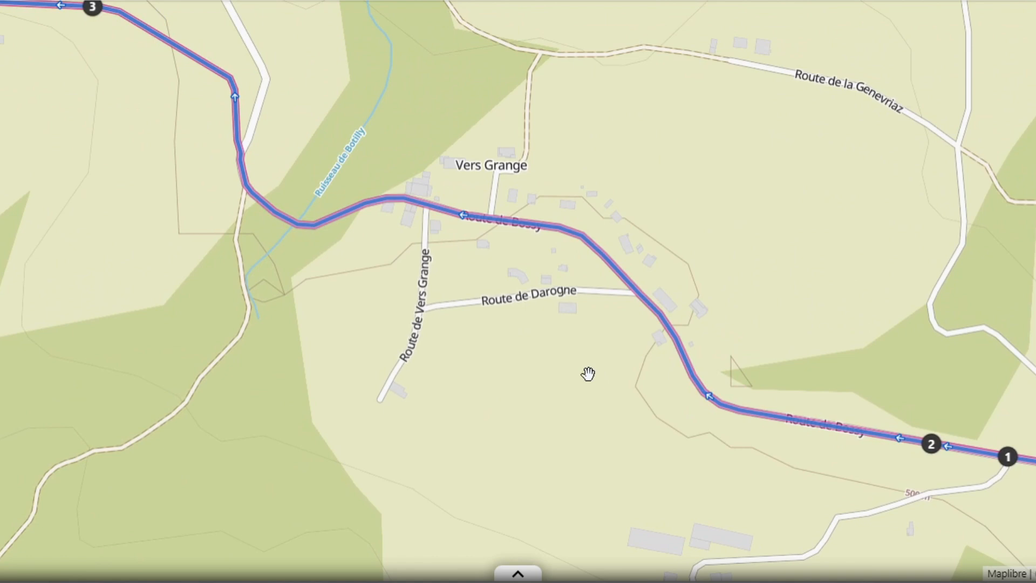
drag(606, 153, 602, 271)
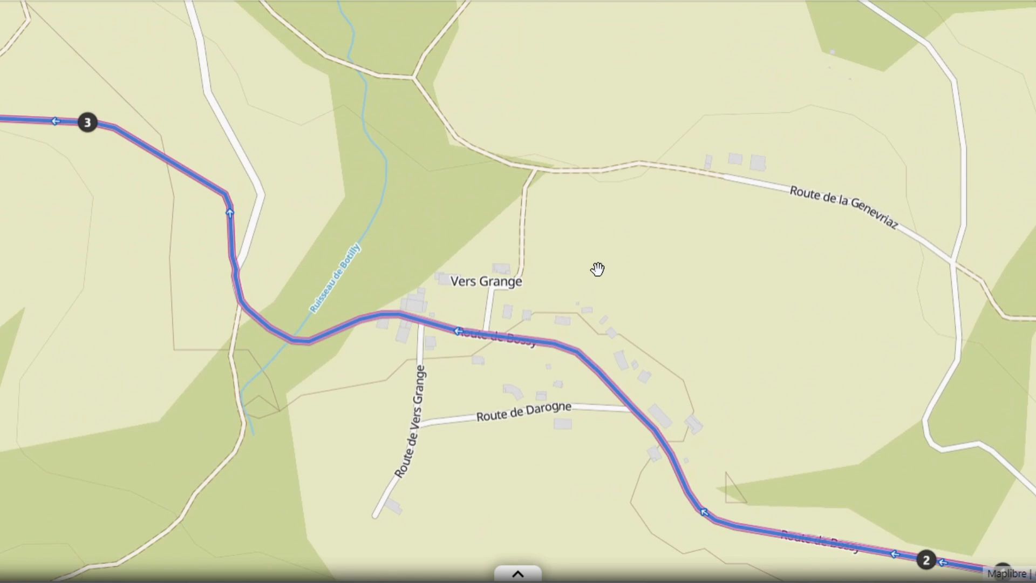
scroll(595, 259, down, 2)
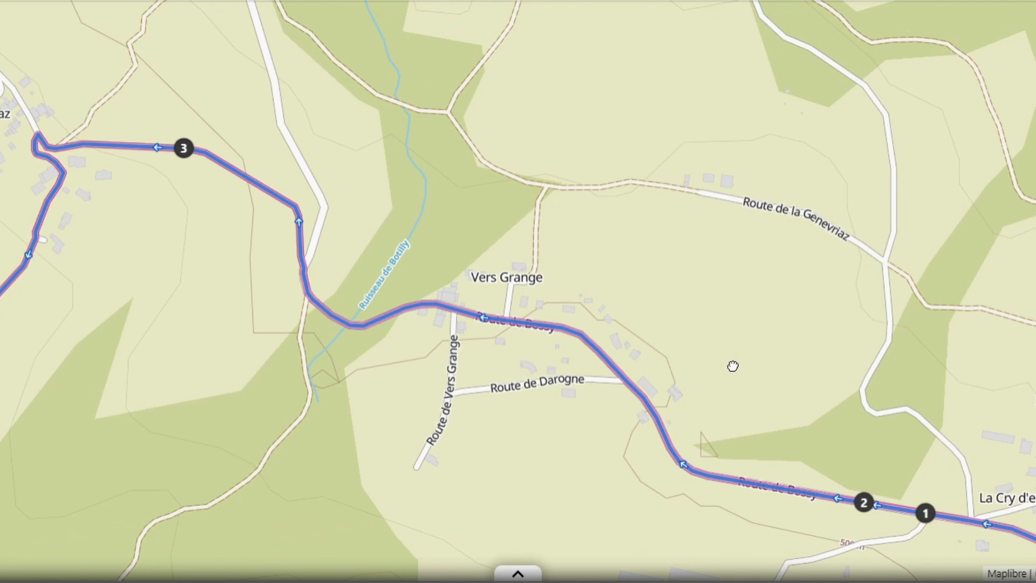
drag(731, 365, 611, 289)
drag(987, 430, 722, 284)
scroll(564, 341, down, 2)
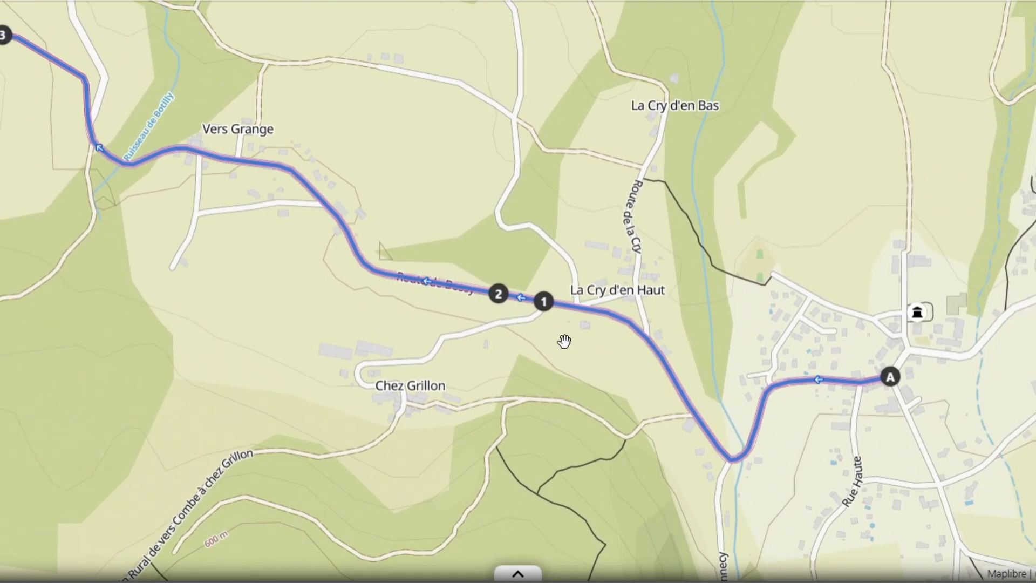
drag(334, 305, 454, 353)
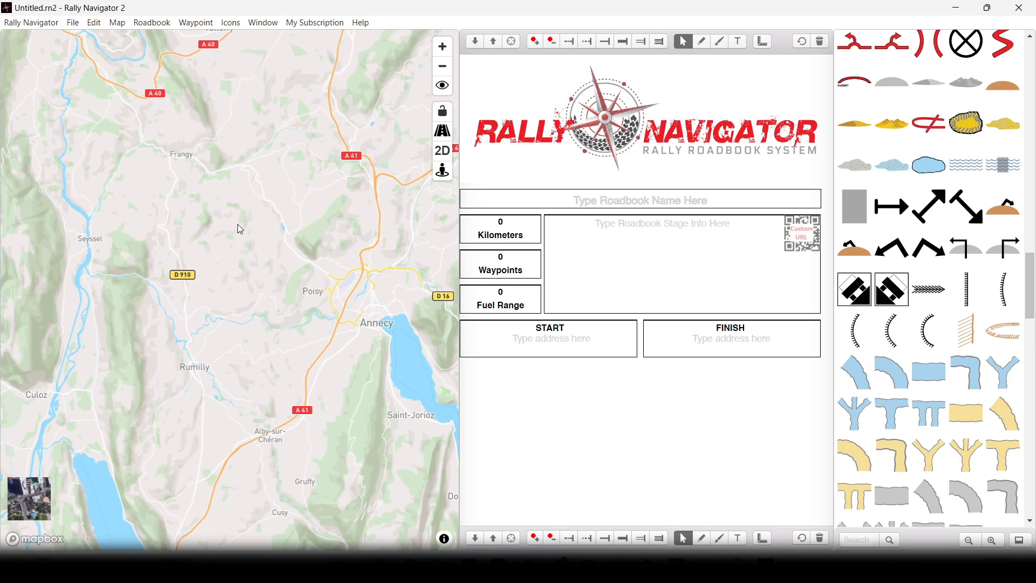
scroll(230, 214, down, 2)
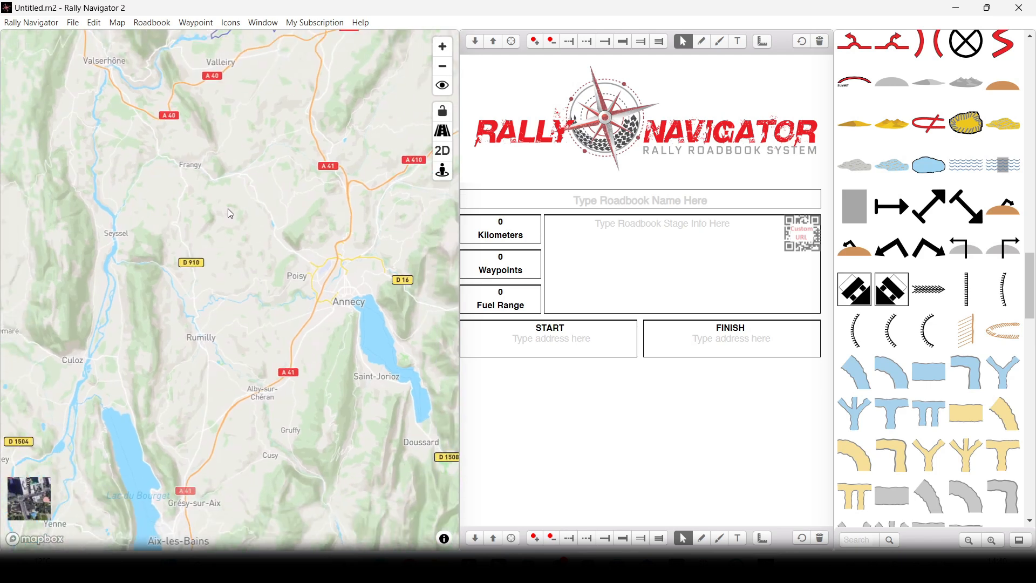
scroll(212, 209, up, 3)
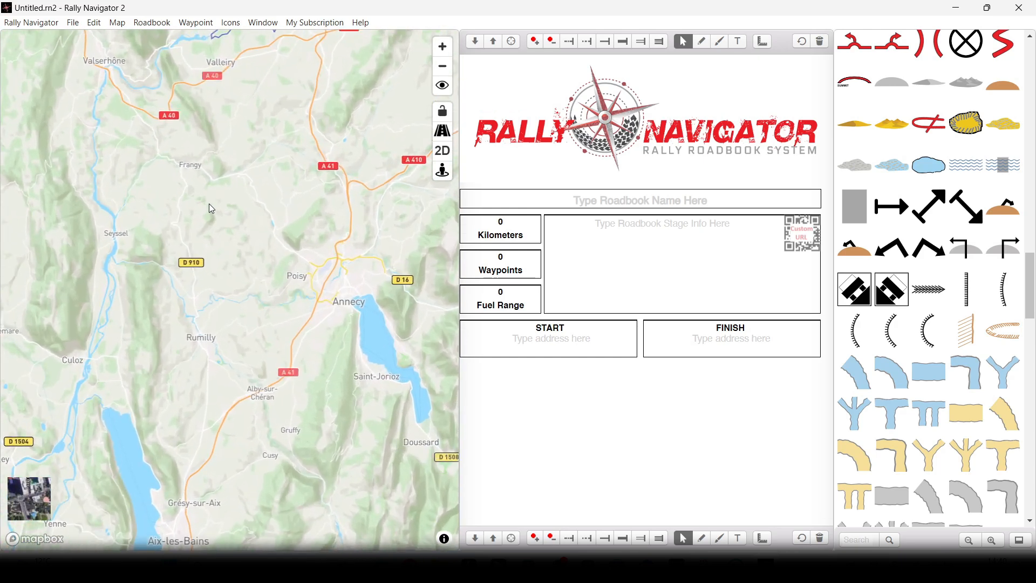
scroll(210, 204, up, 1)
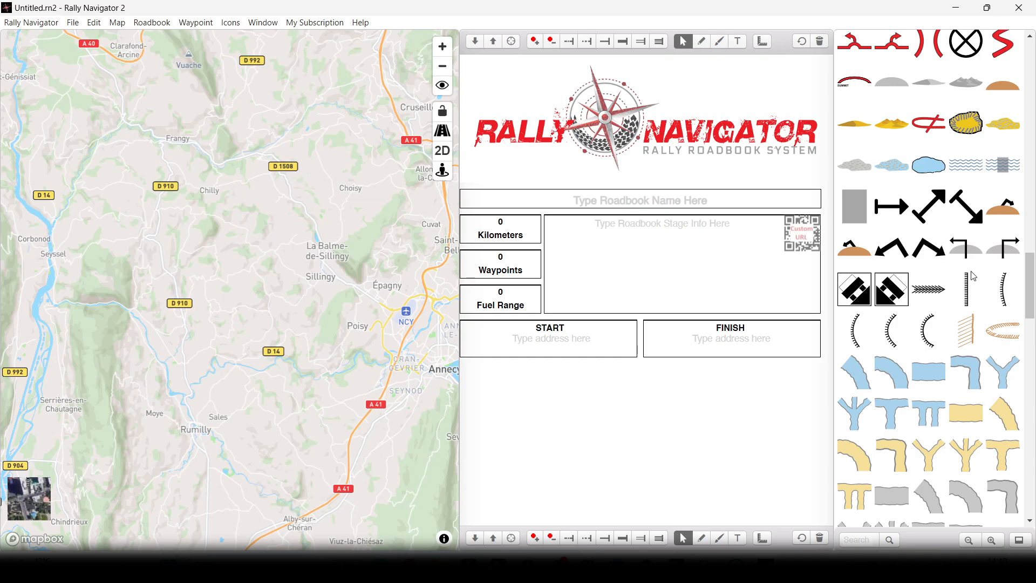
- Review the Cross Country symbols in the Rally Navigator icon library, including danger, waypoint, service and distance icons
scroll(972, 275, up, 10)
scroll(331, 104, up, 2)
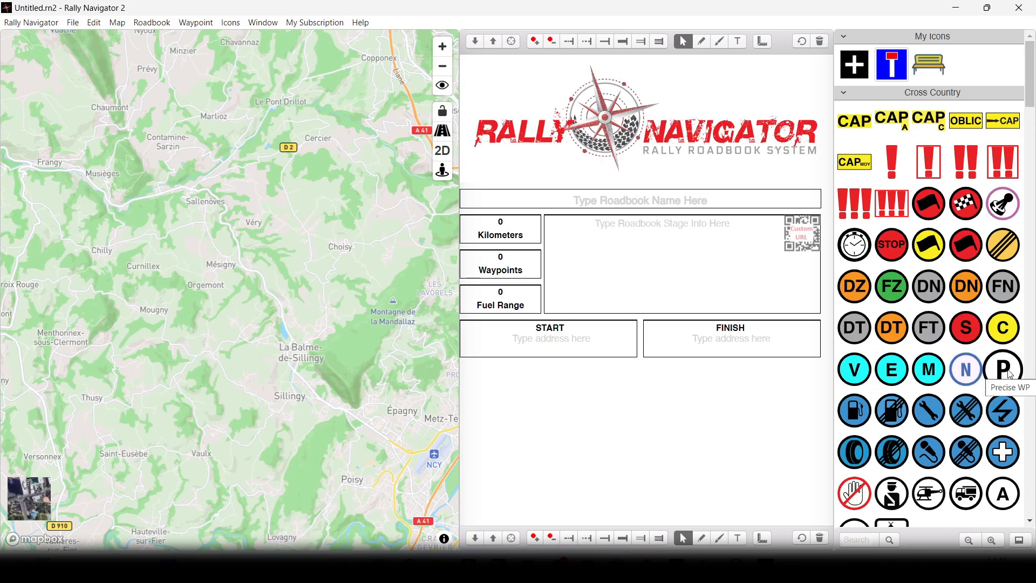
scroll(929, 367, down, 1)
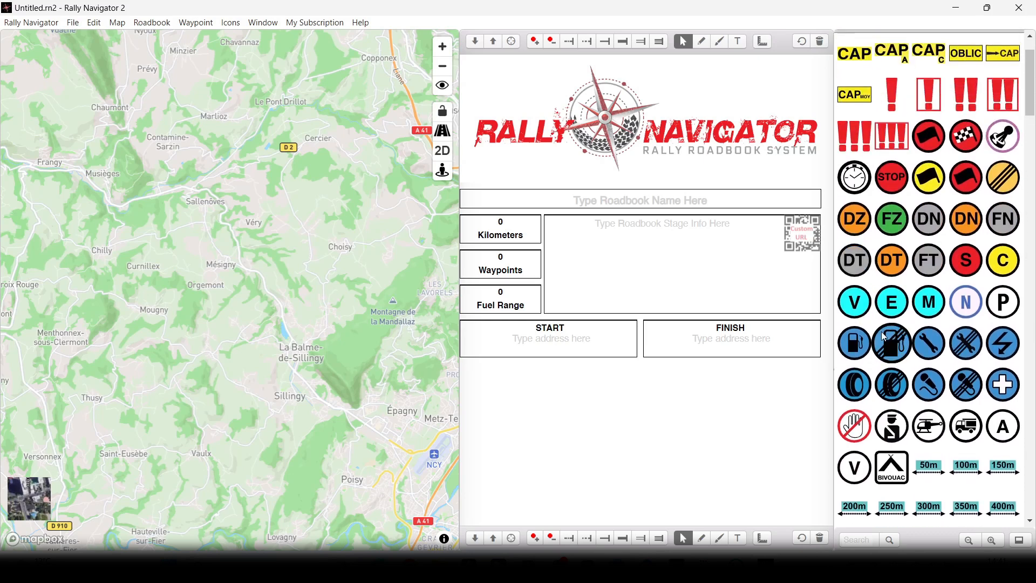
scroll(882, 332, down, 2)
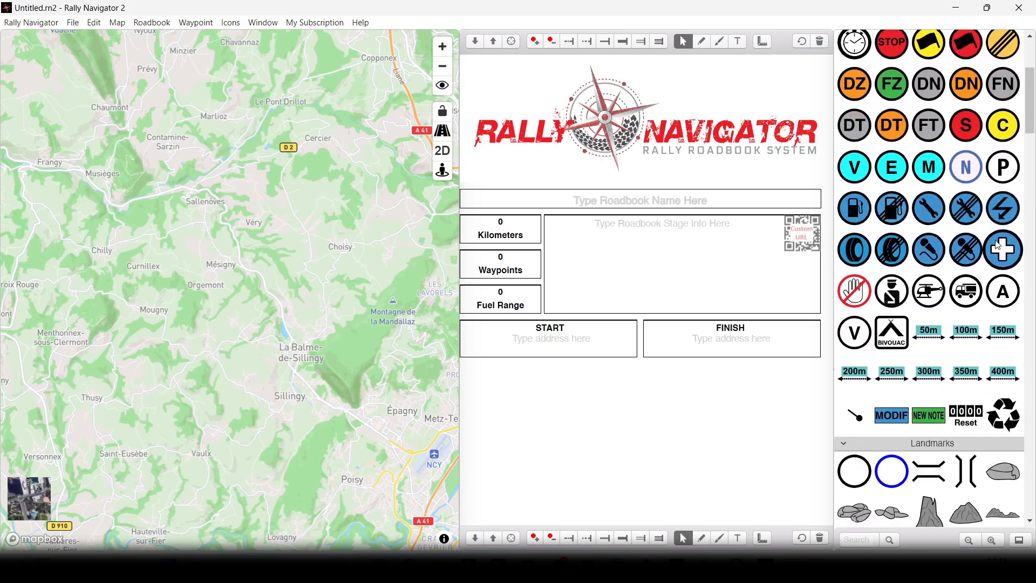
scroll(915, 292, down, 1)
scroll(916, 292, down, 1)
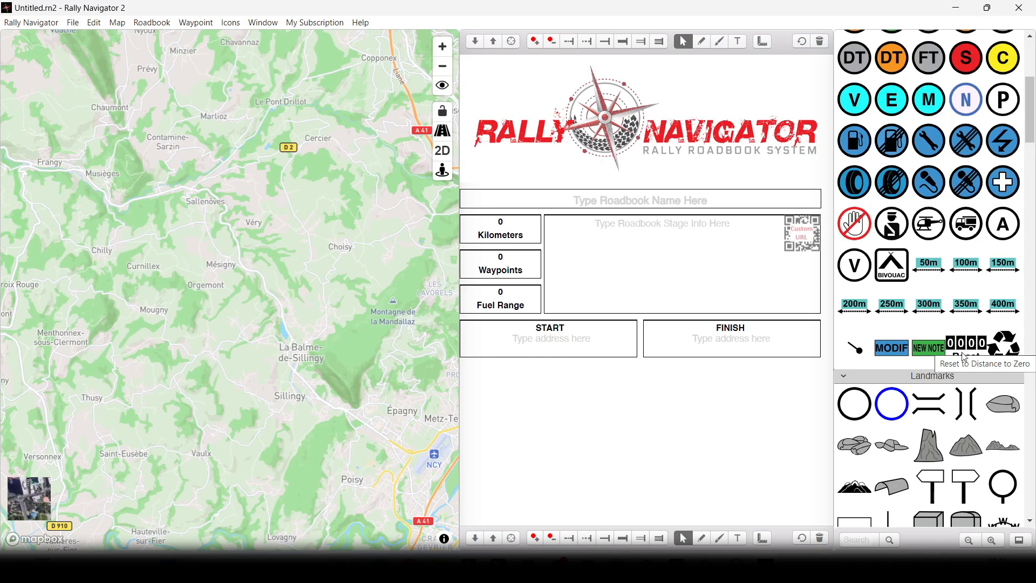
- Review the Landmarks icons, from rocks, signposts and trees to buildings, fences, animals, tanks and vehicles
scroll(943, 364, down, 4)
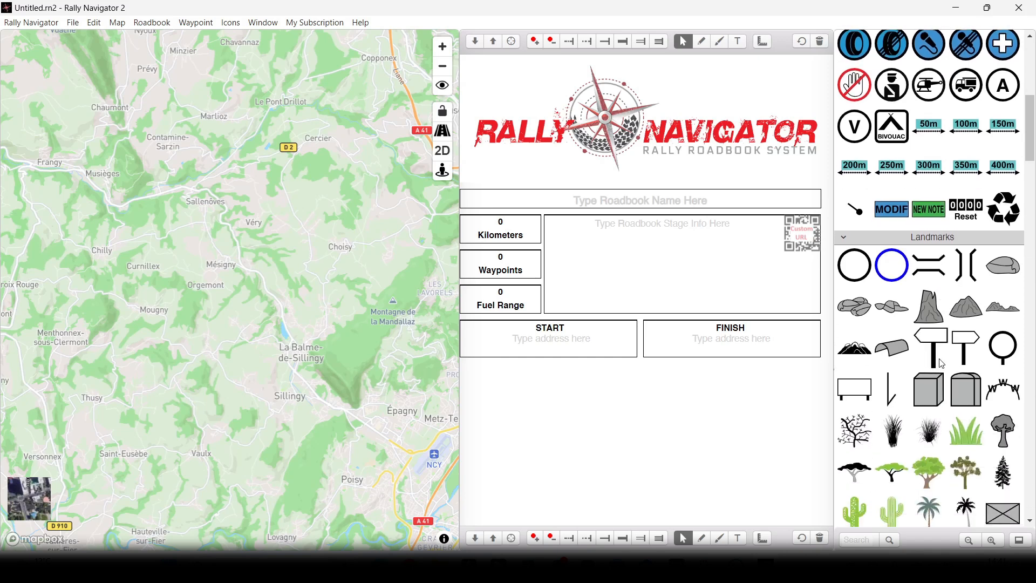
scroll(943, 365, down, 4)
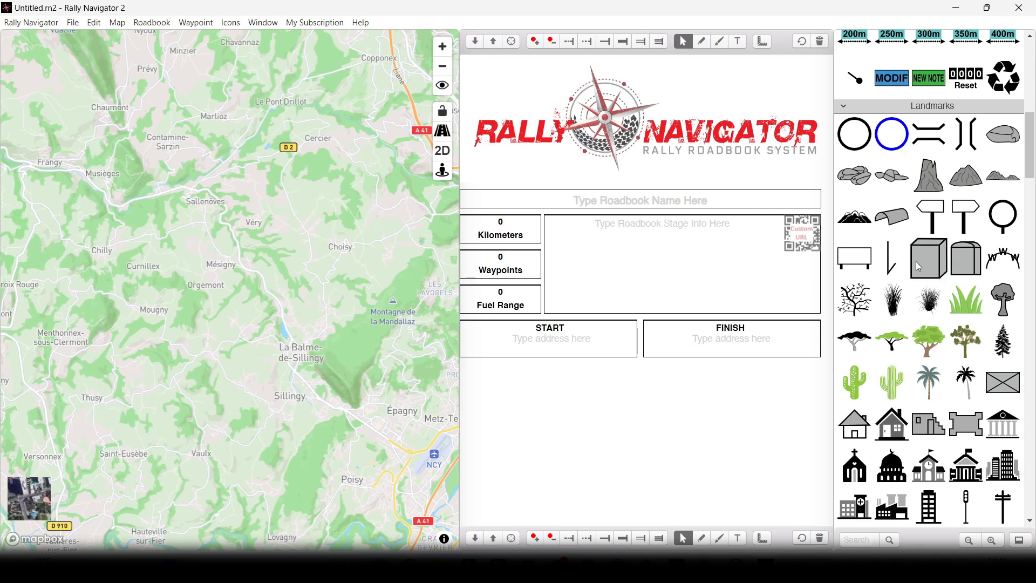
scroll(896, 355, down, 3)
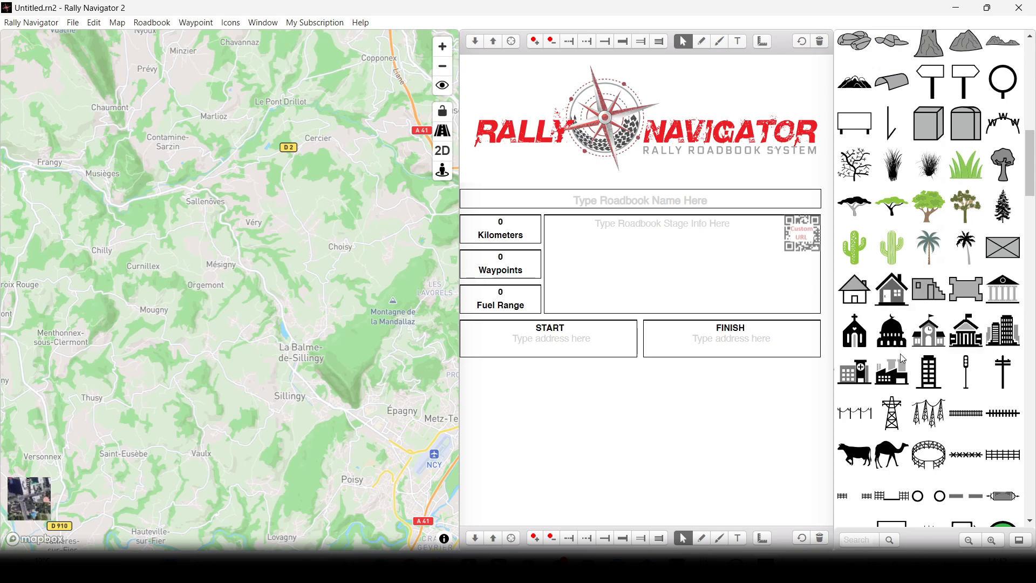
scroll(917, 357, down, 3)
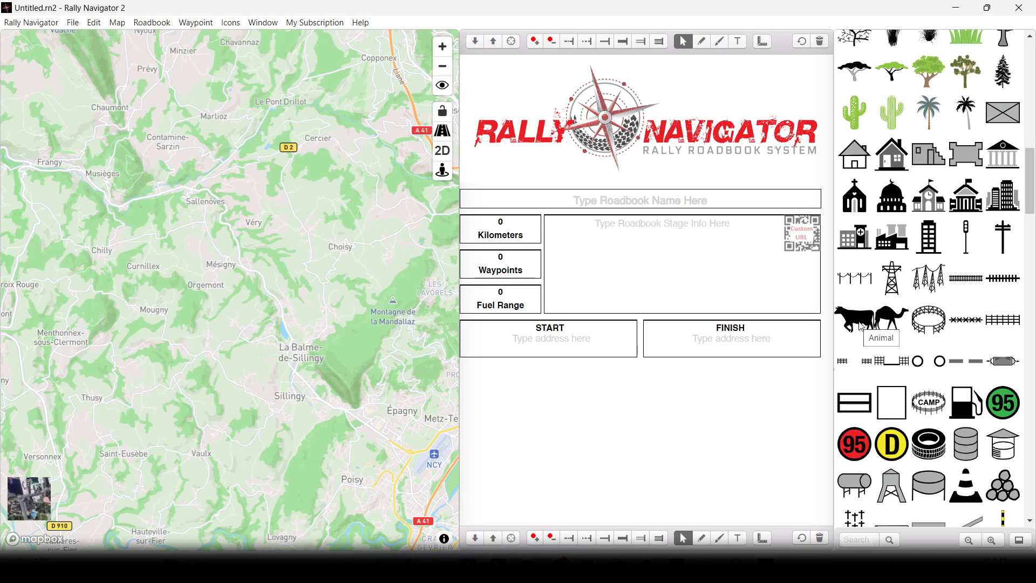
scroll(891, 323, down, 3)
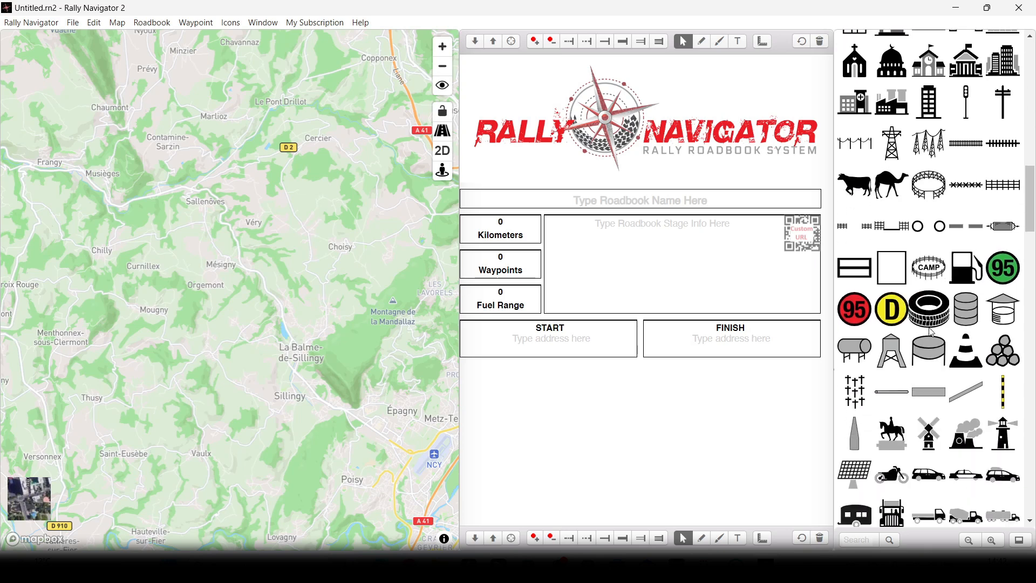
scroll(931, 324, down, 5)
scroll(931, 348, down, 2)
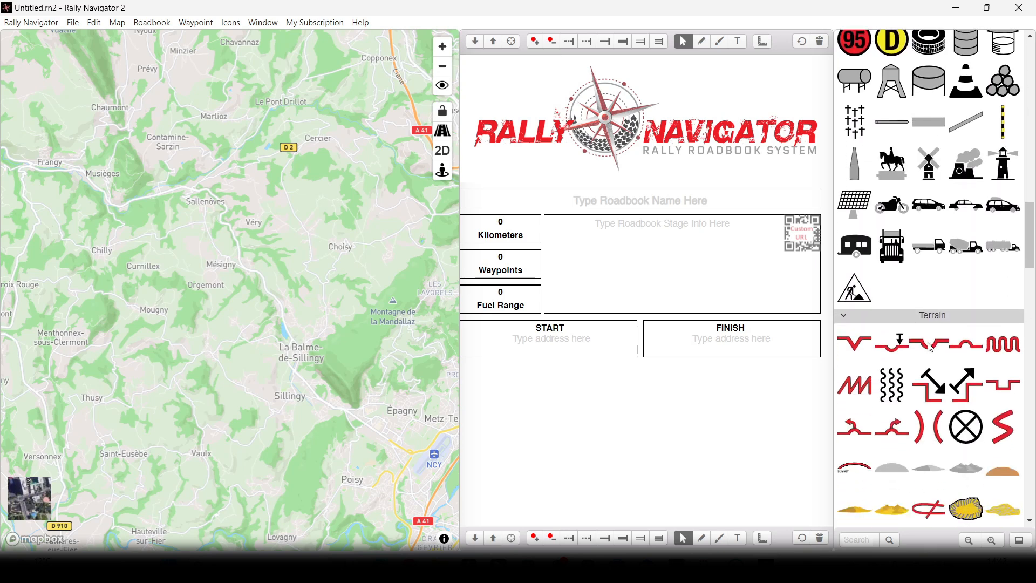
- Review the Terrain icons, including dips, bumps, dunes, water, slopes and wadi shapes
scroll(907, 273, down, 3)
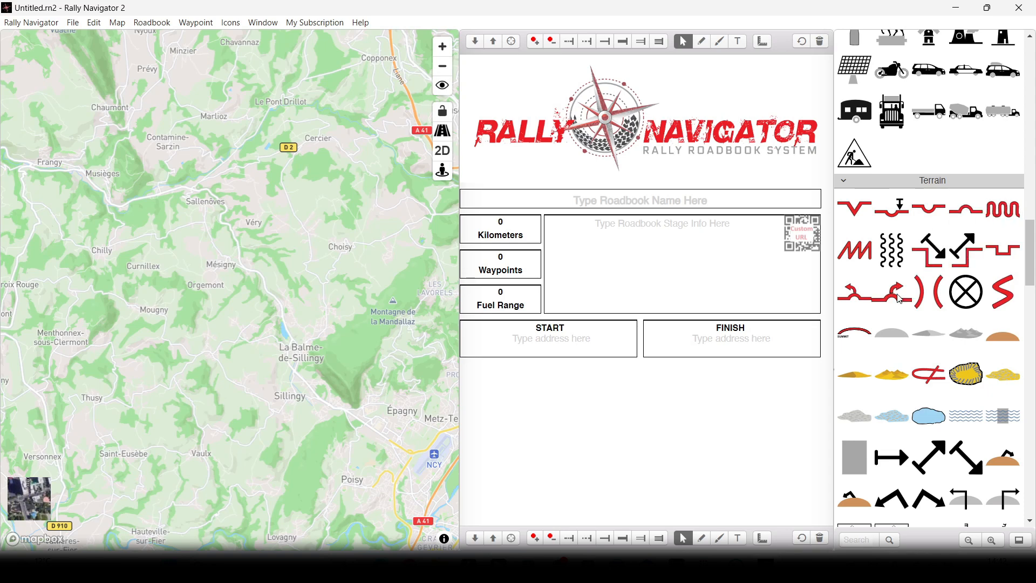
scroll(958, 253, down, 1)
scroll(929, 238, up, 5)
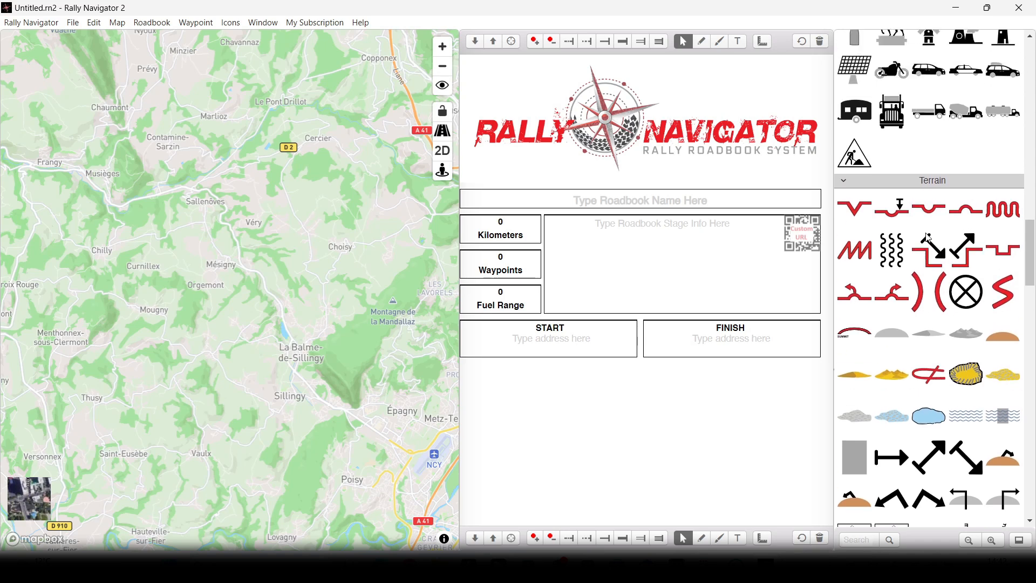
scroll(929, 238, down, 6)
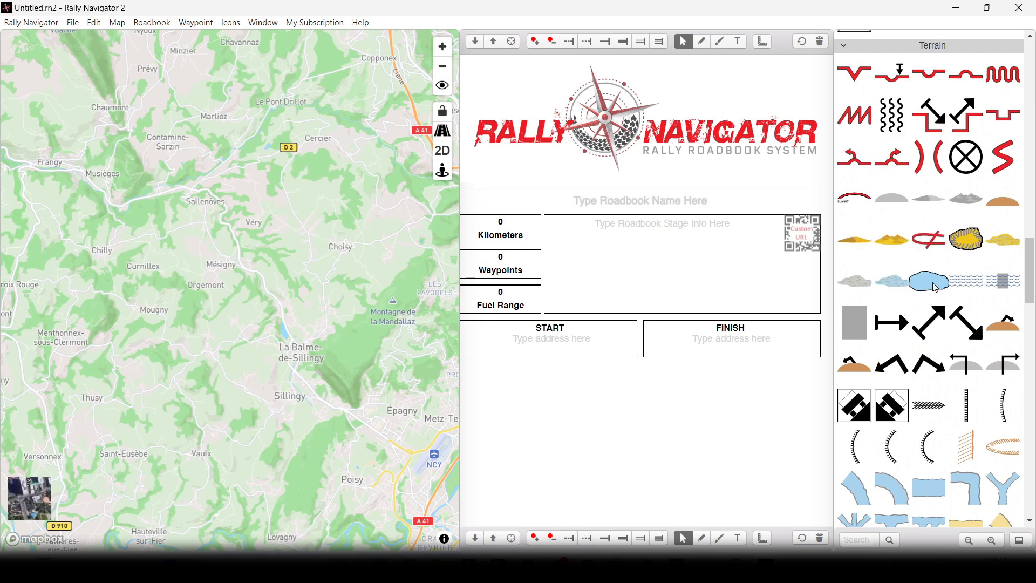
scroll(948, 275, down, 2)
scroll(939, 270, down, 2)
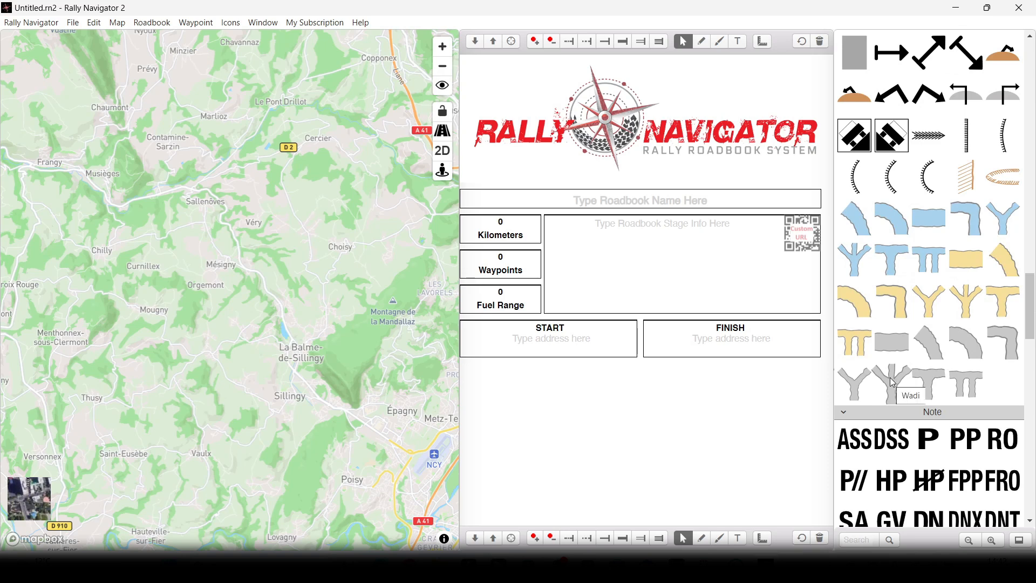
- Review the Note abbreviations and the Signs icons, including warning, parking, direction and roundabout signs
scroll(904, 189, down, 5)
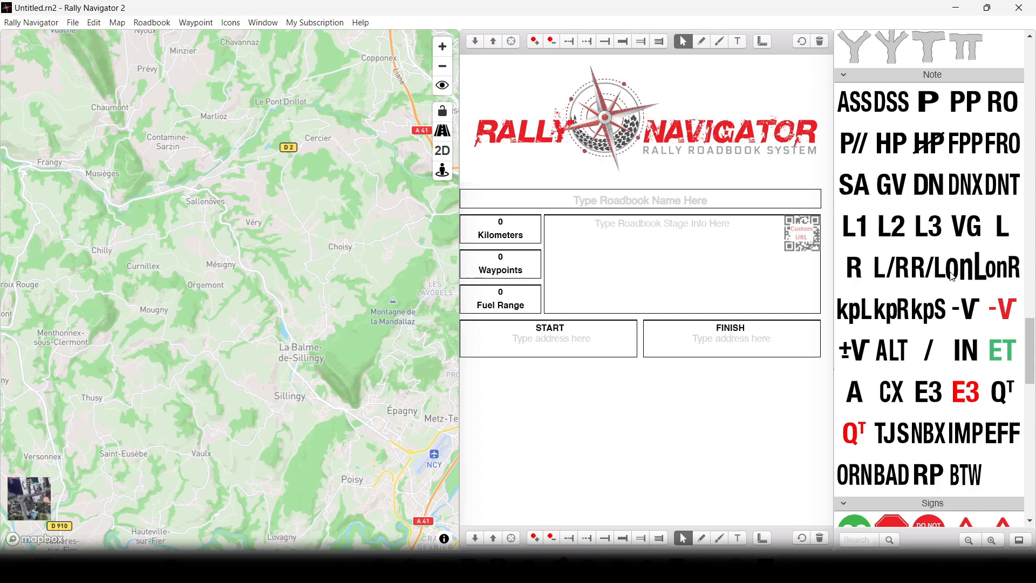
scroll(955, 268, down, 1)
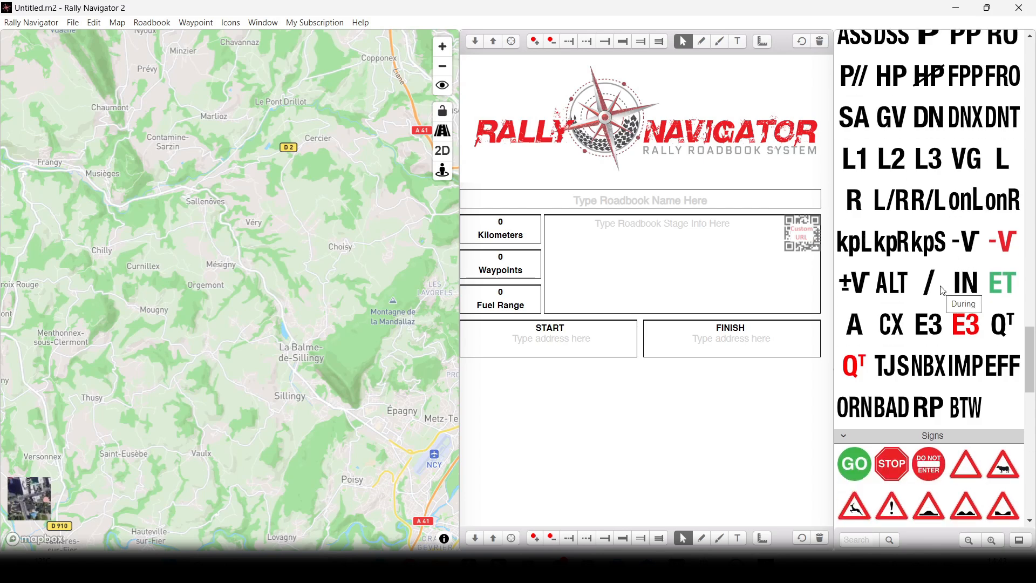
scroll(943, 290, down, 1)
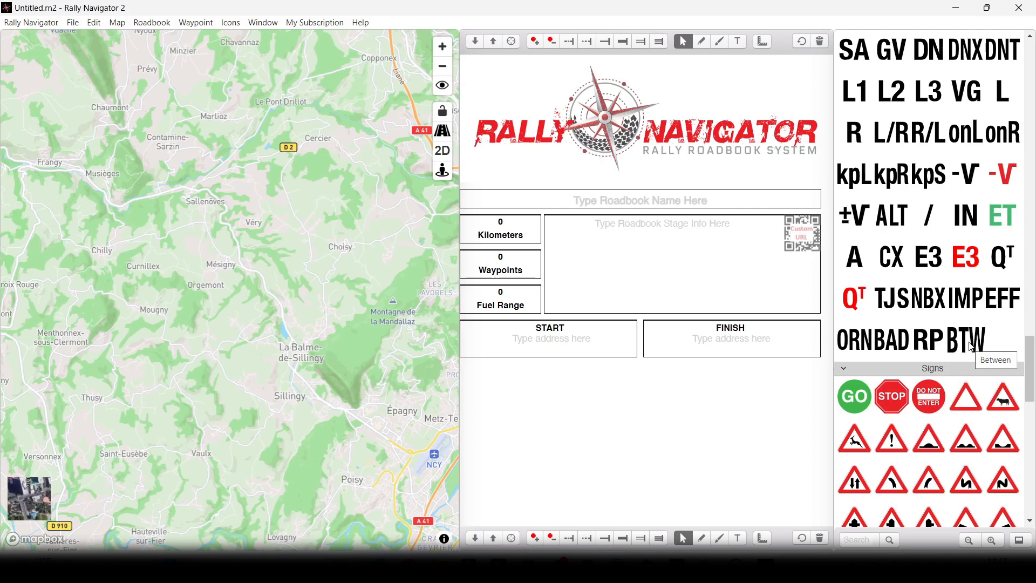
scroll(948, 340, down, 3)
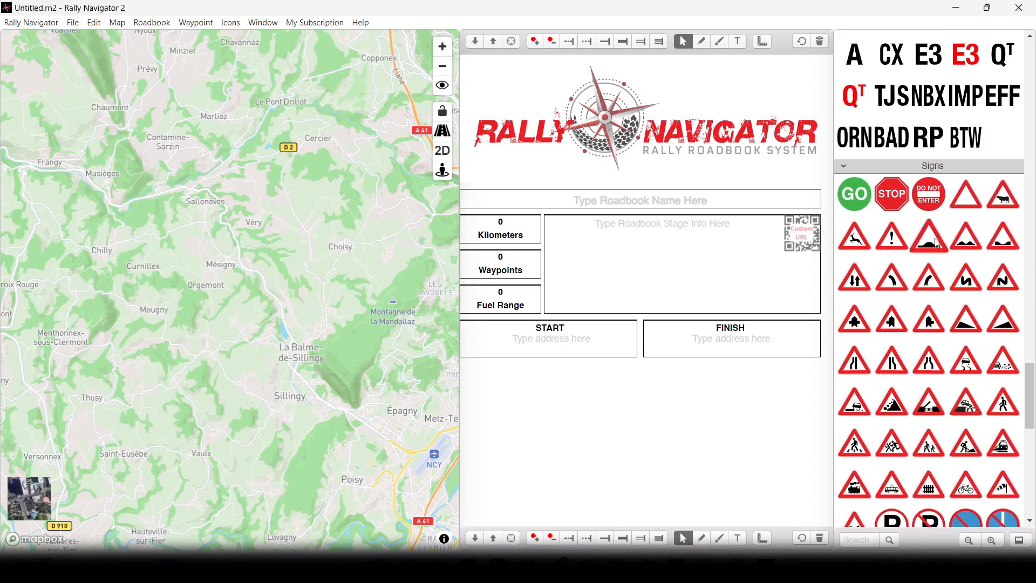
scroll(927, 371, down, 3)
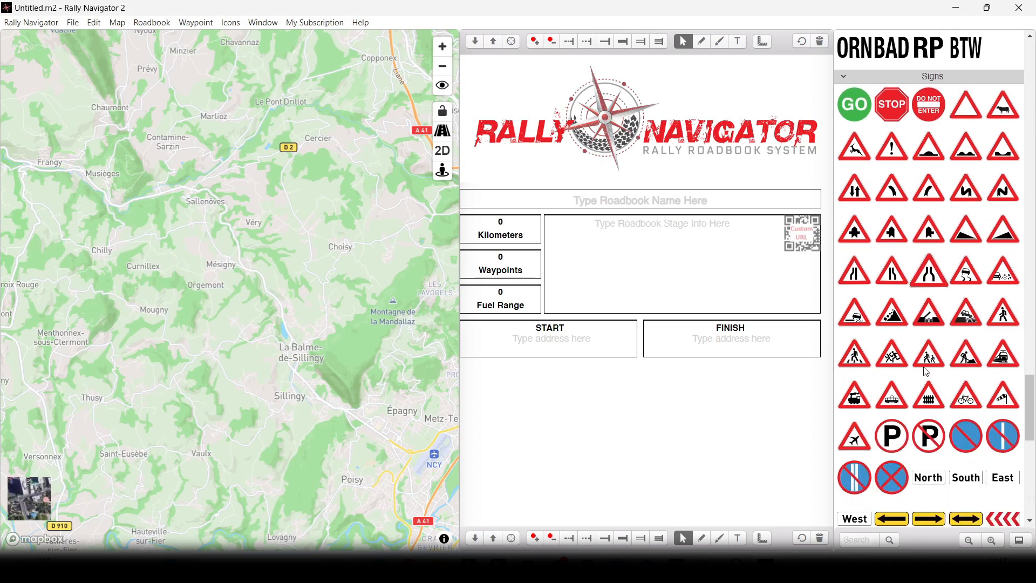
scroll(869, 308, down, 3)
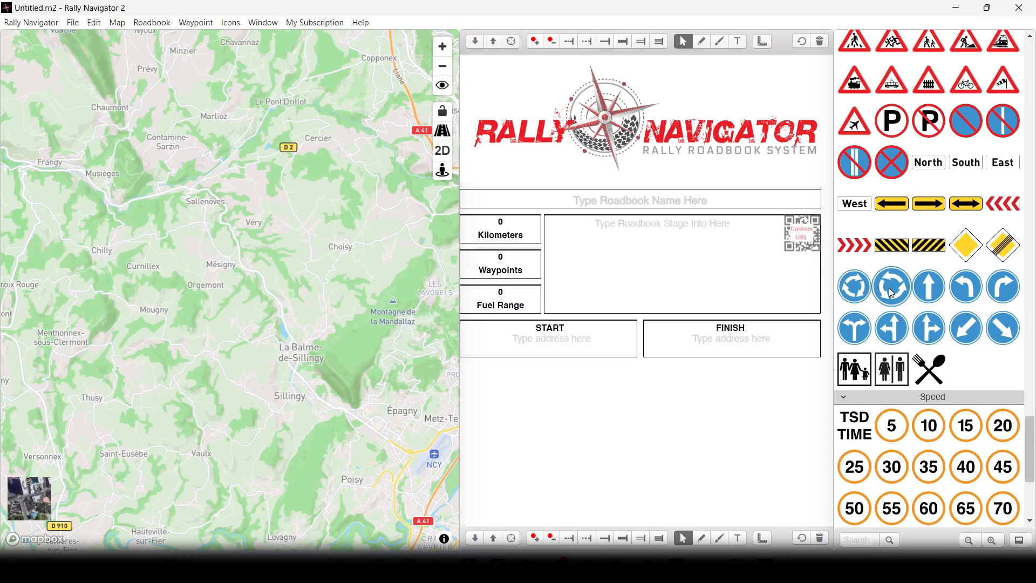
- Review the Speed icons, including the TSD time, speed limit and crossed-out speed signs, and return to the Landmarks icons
scroll(895, 293, down, 4)
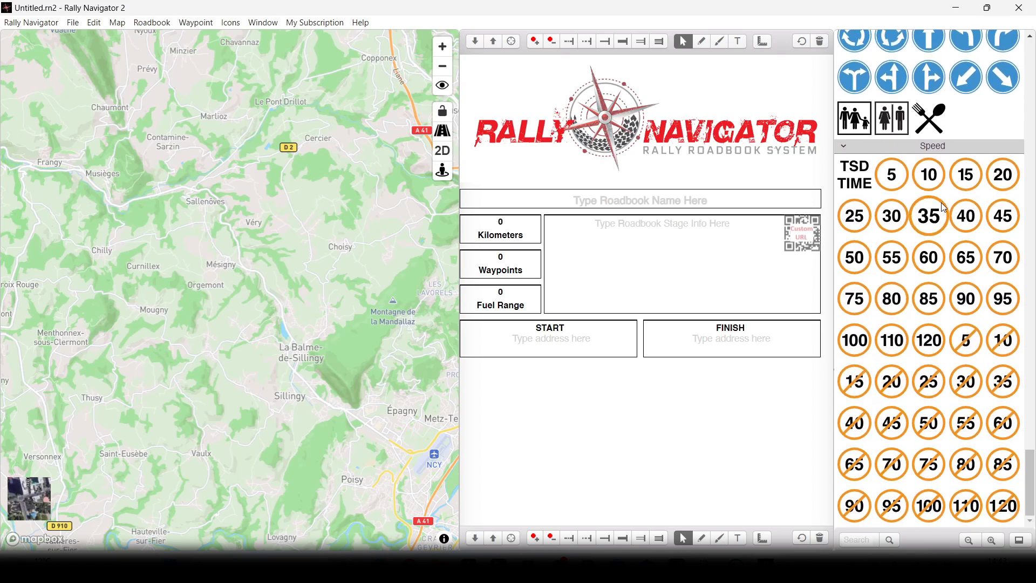
scroll(940, 434, up, 6)
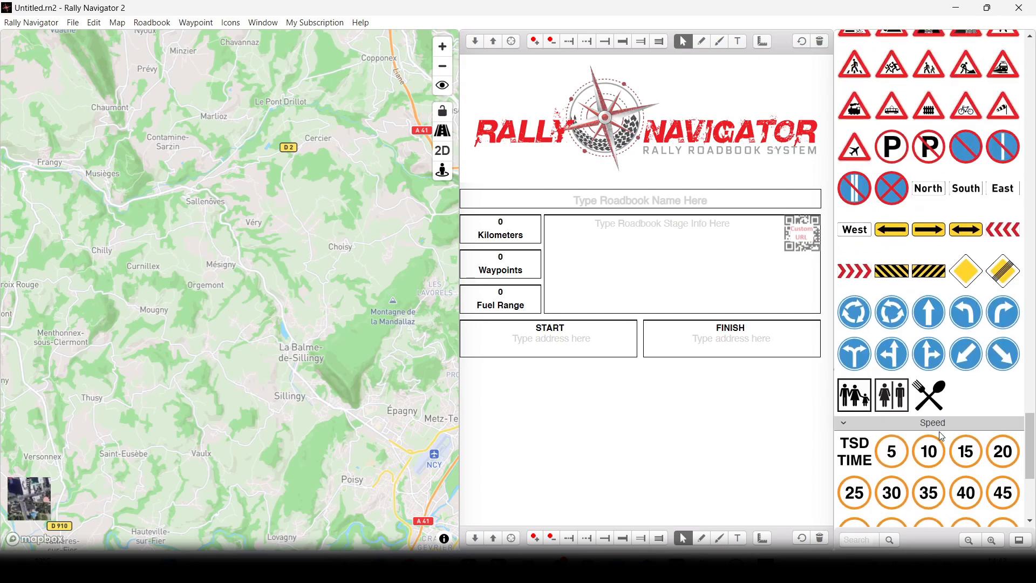
scroll(939, 432, up, 10)
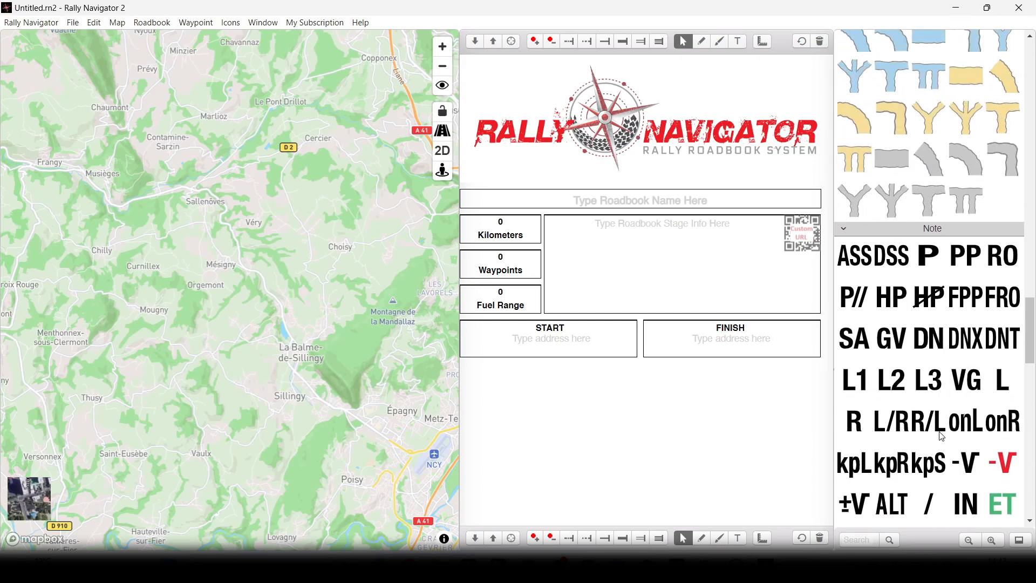
scroll(943, 436, up, 10)
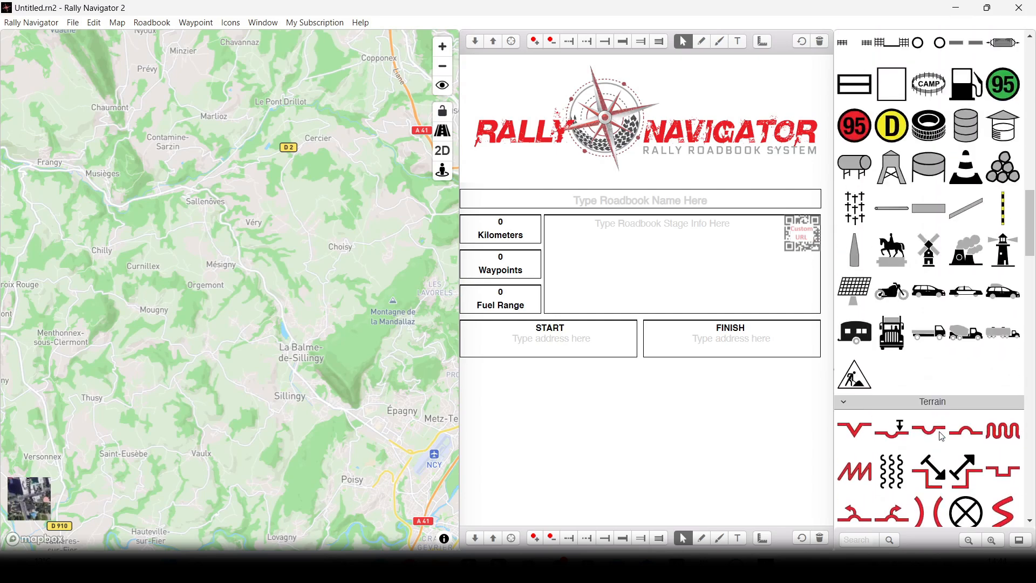
scroll(942, 436, up, 6)
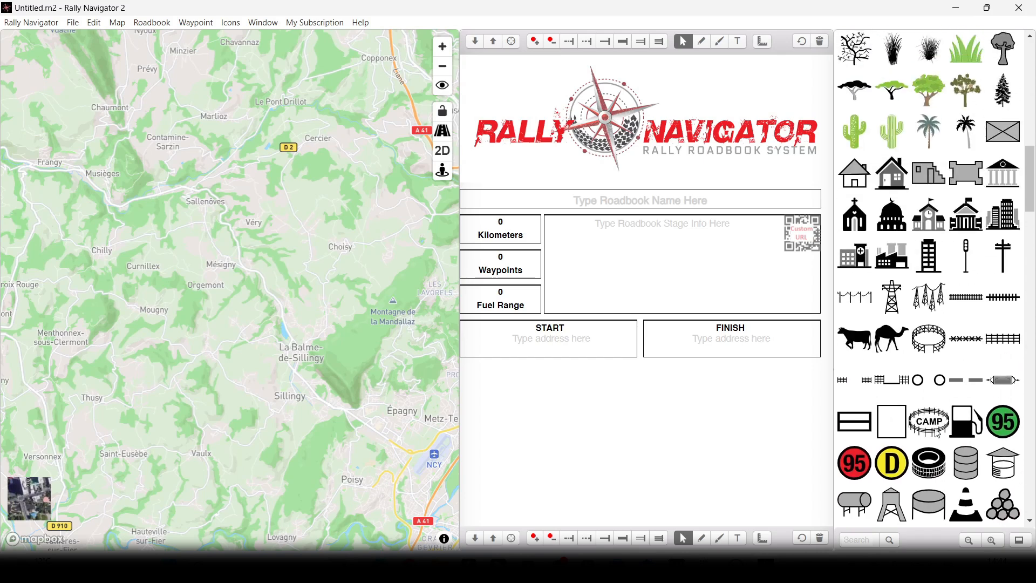
- Import the TET_F-22_20231115 GPX file from the downloads folder as a Cross Country Rally roadbook and unlock its route
click(73, 24)
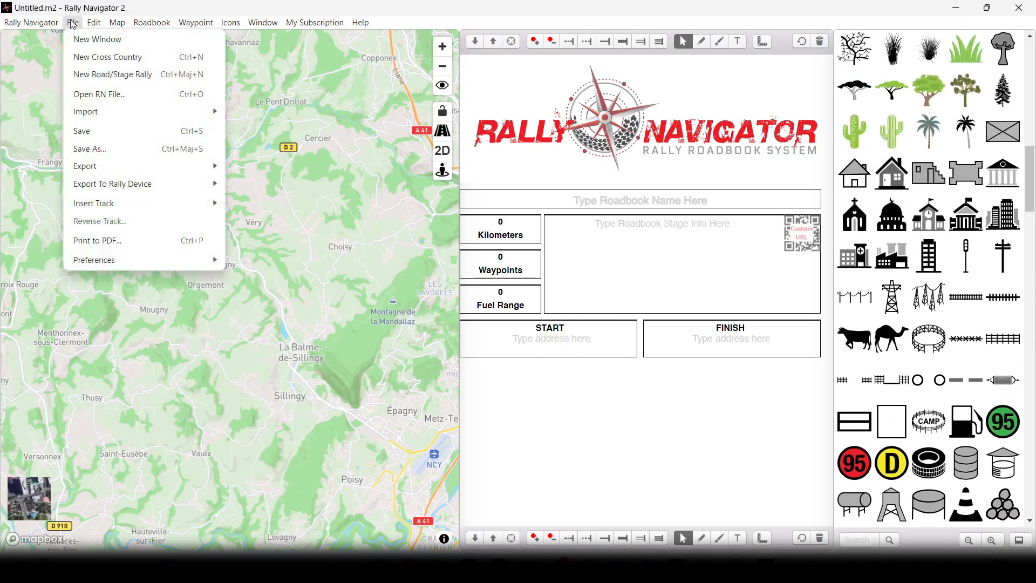
mouse_move(87, 113)
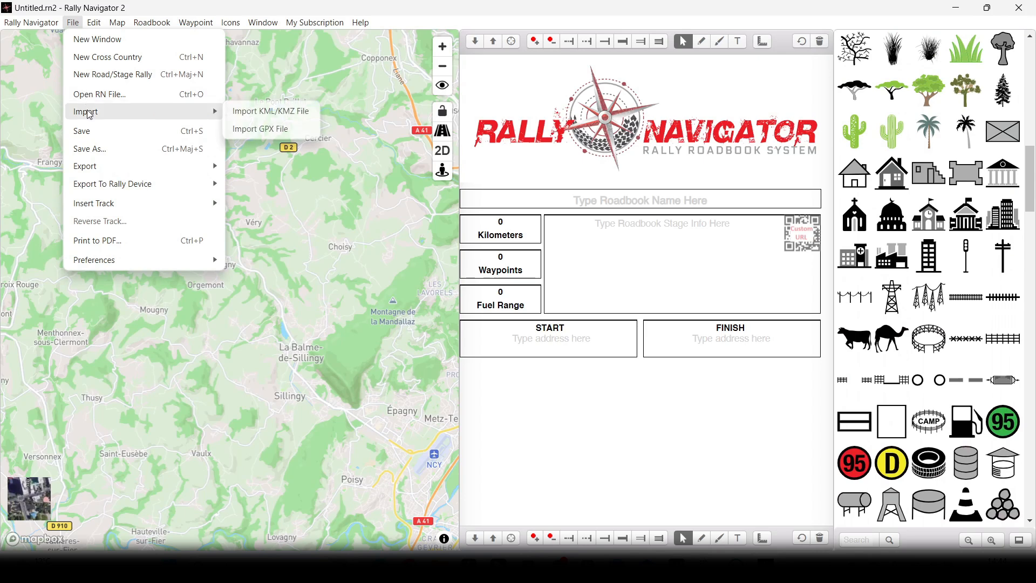
click(241, 130)
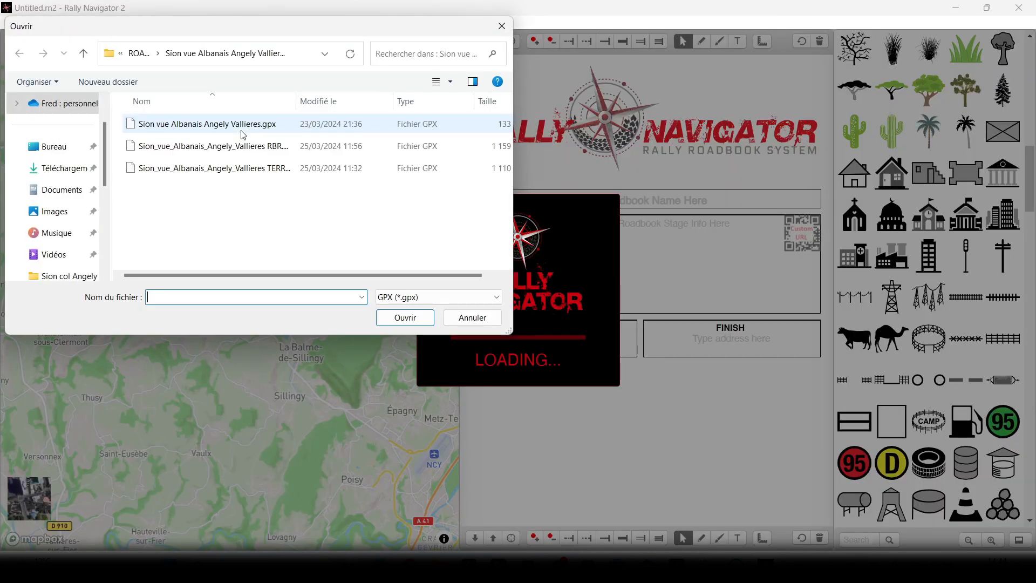
click(65, 168)
click(146, 160)
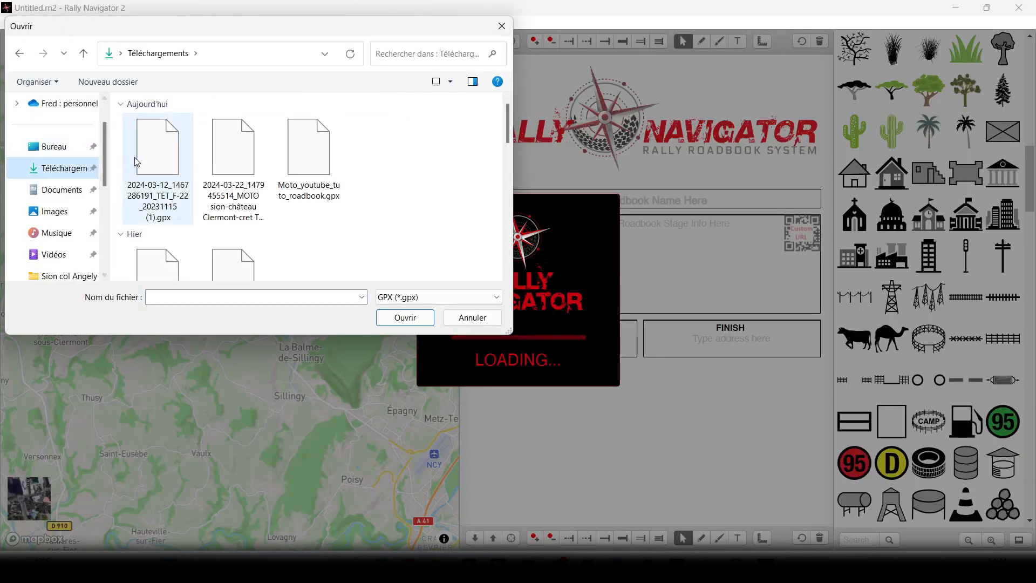
click(411, 319)
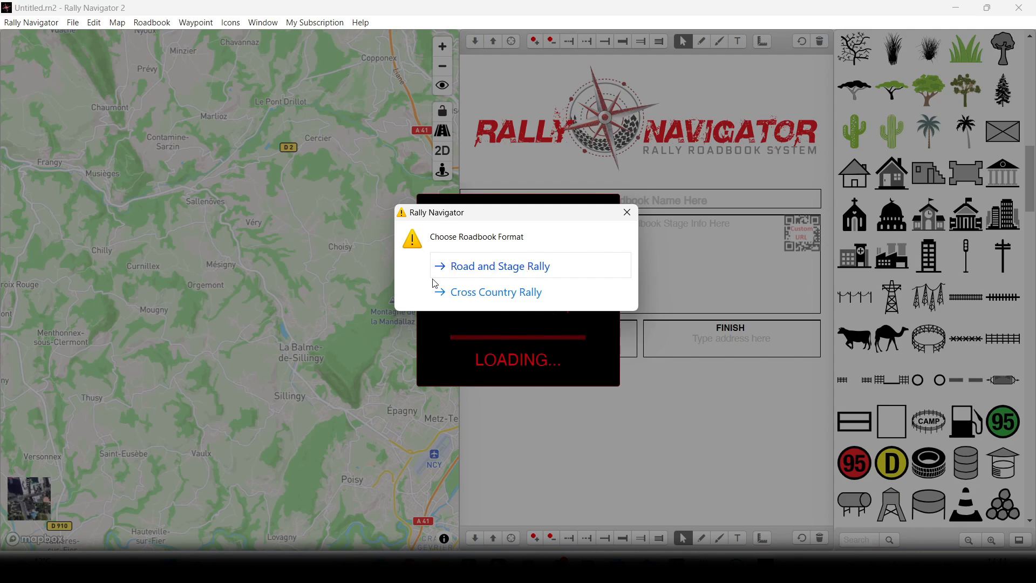
click(494, 292)
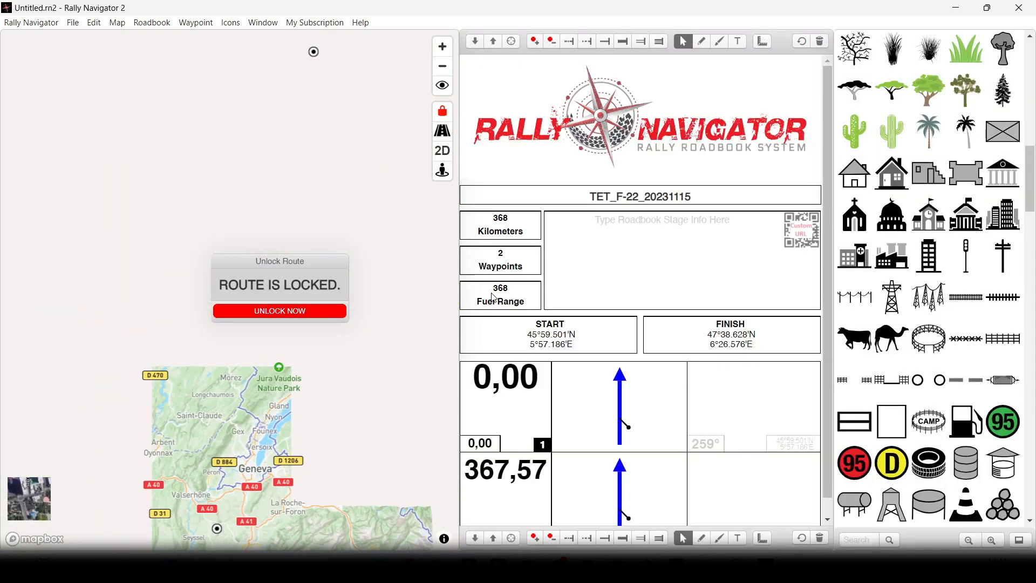
click(289, 312)
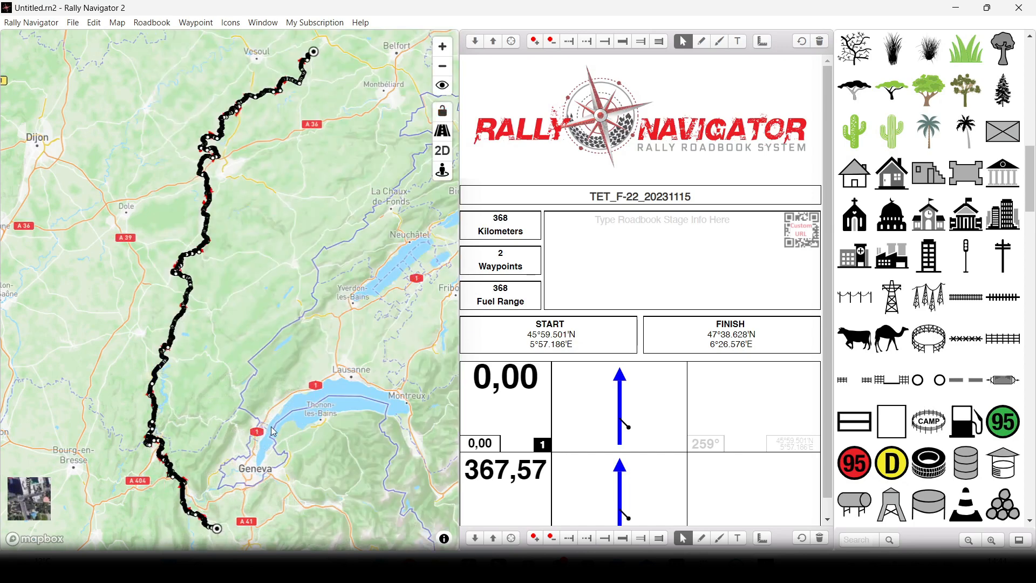
- Switch the map to satellite imagery at the route's start point near Le Campagnard
drag(230, 440, 305, 286)
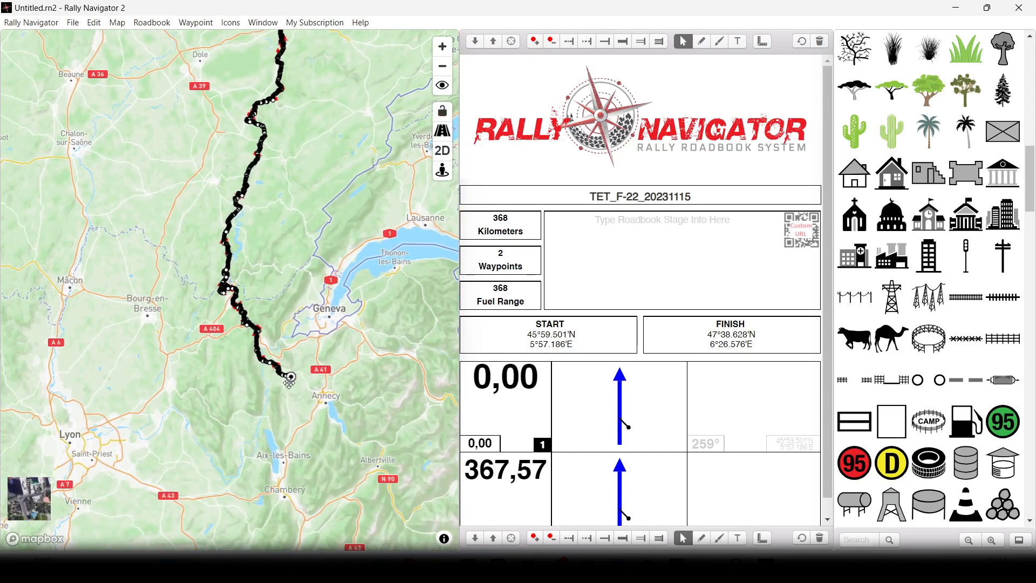
scroll(283, 381, up, 3)
scroll(277, 384, up, 5)
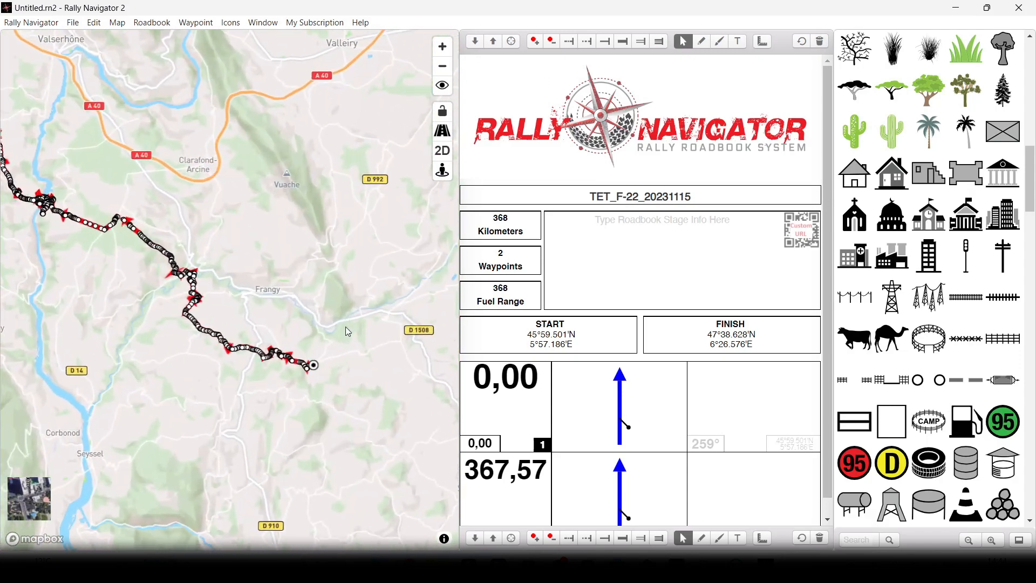
scroll(284, 387, up, 5)
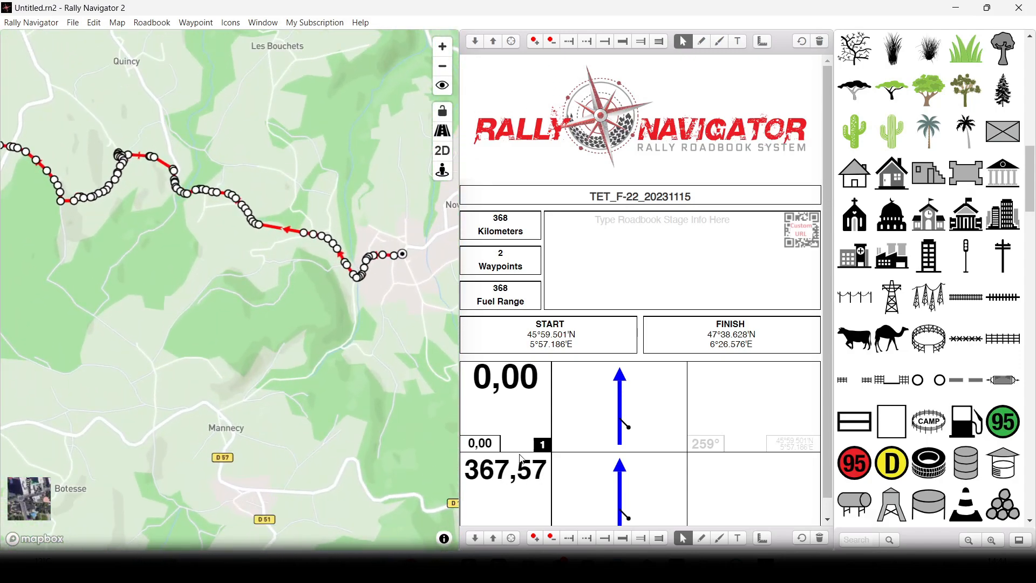
scroll(418, 248, up, 5)
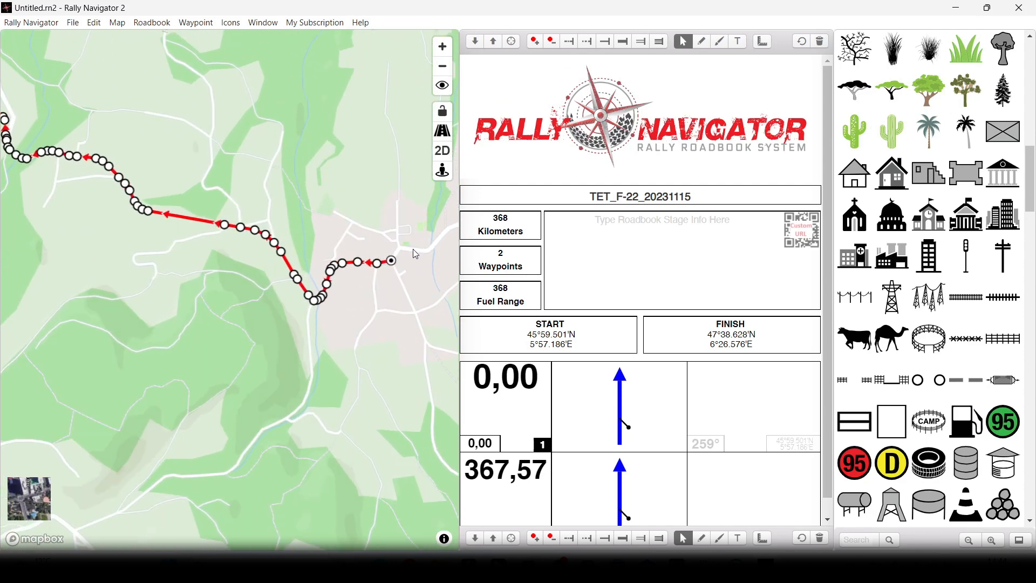
scroll(394, 267, up, 2)
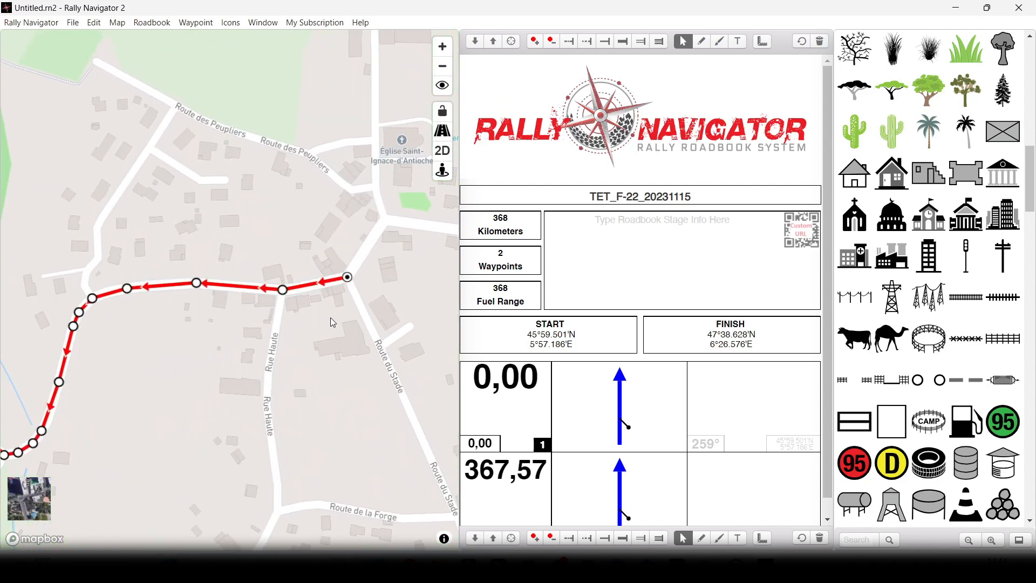
drag(331, 319, 288, 341)
scroll(300, 315, up, 3)
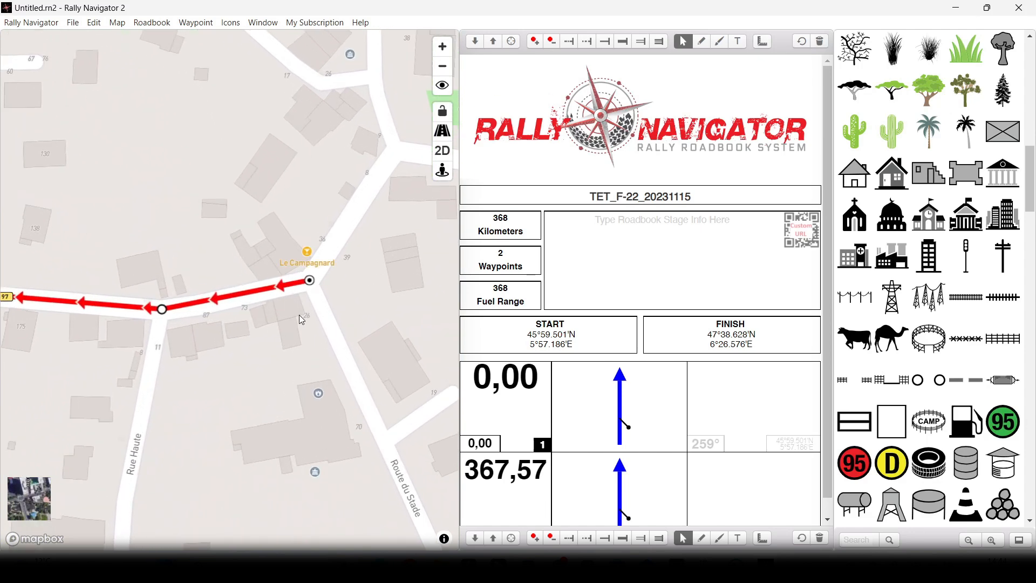
click(23, 500)
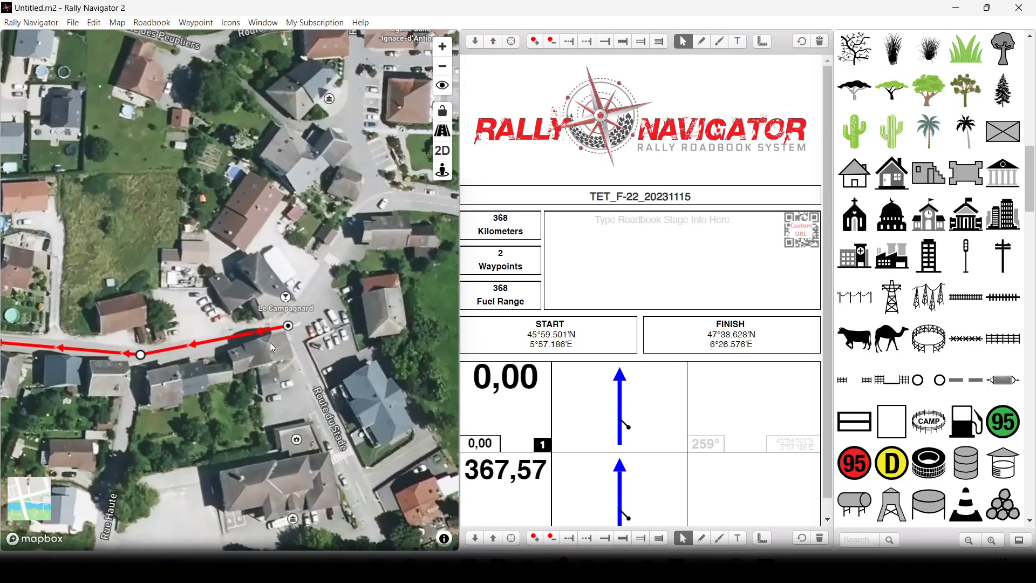
- Shift the route's start point a short way along Route de Bossy, beside the car park
scroll(271, 345, up, 2)
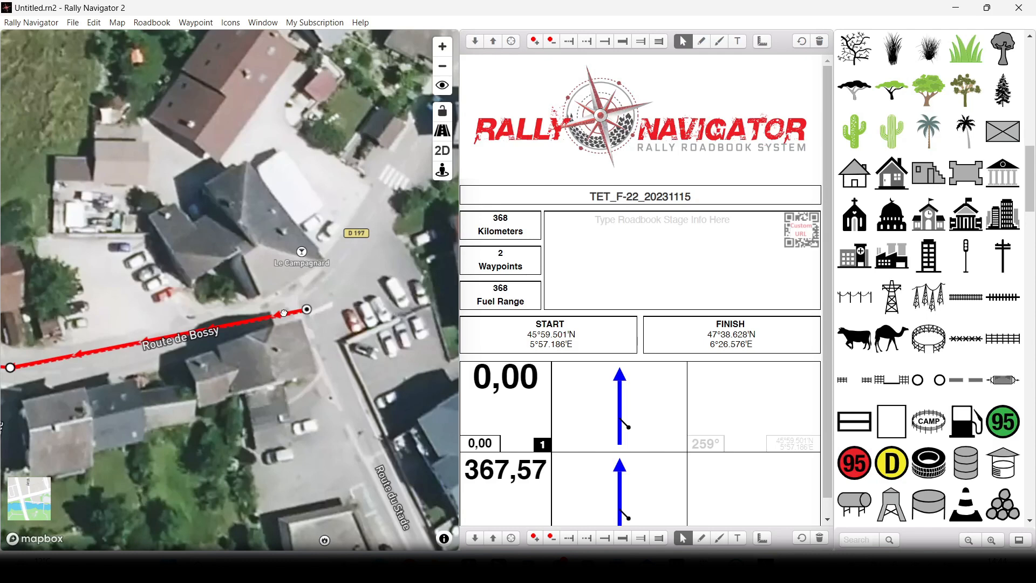
click(135, 340)
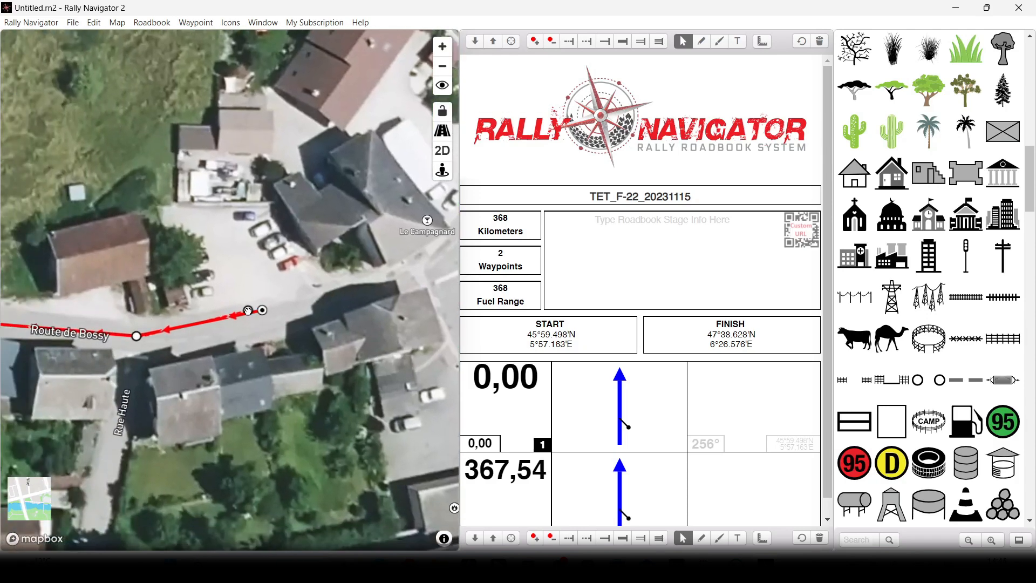
click(248, 311)
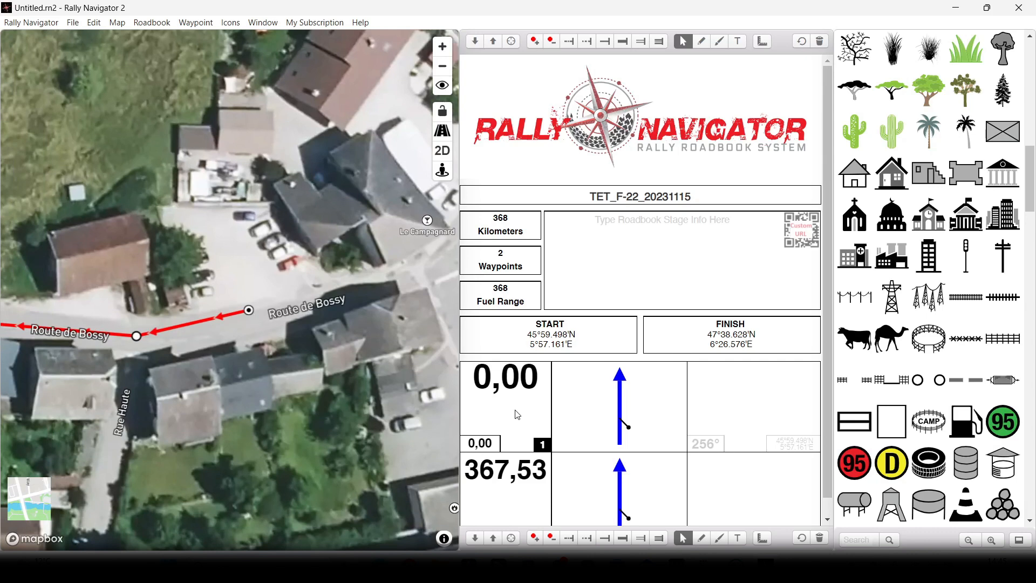
- Add a two-line text note "depart resto" to waypoint 1's notes cell and move it slightly lower
click(744, 43)
click(748, 379)
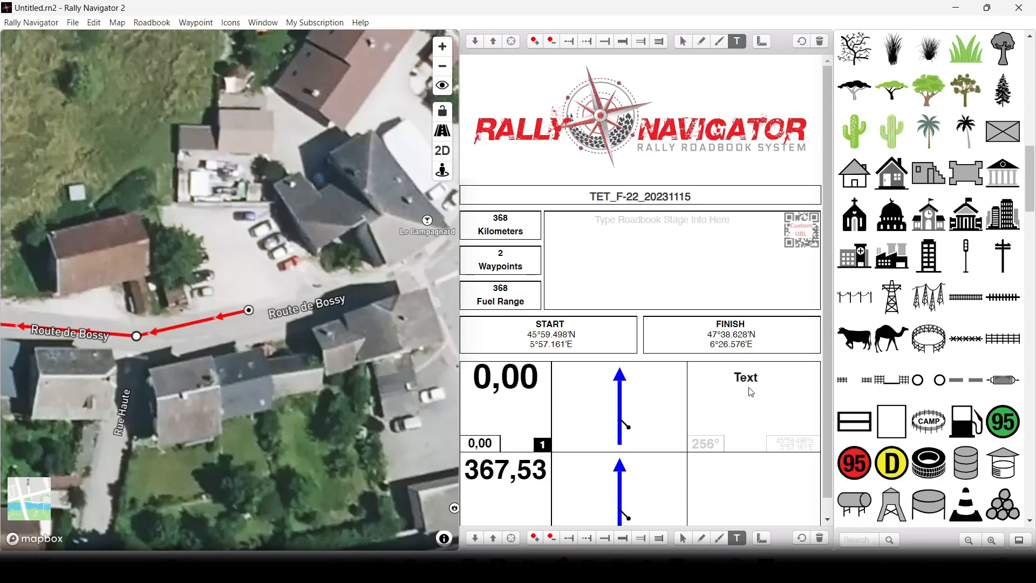
click(759, 379)
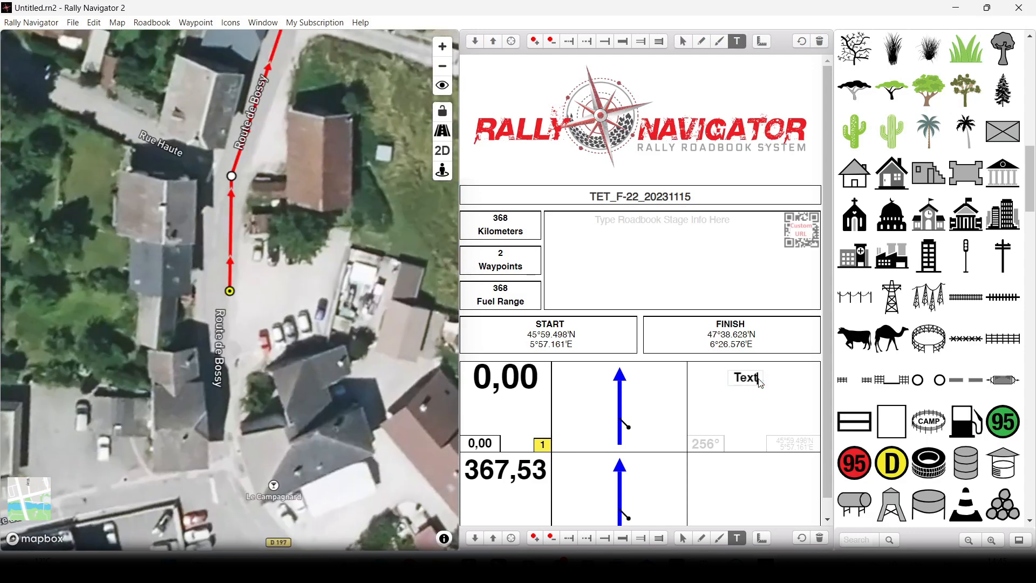
key(BackSpace)
key(BackSpace)
key(BackSpace)
text(depart)
key(Return)
text(resto)
click(683, 41)
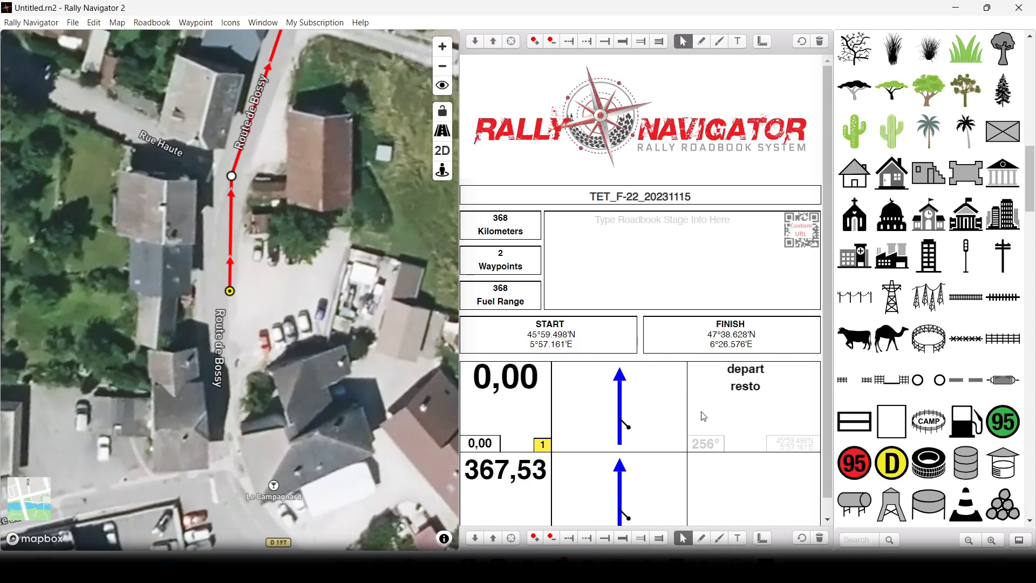
drag(751, 385, 755, 395)
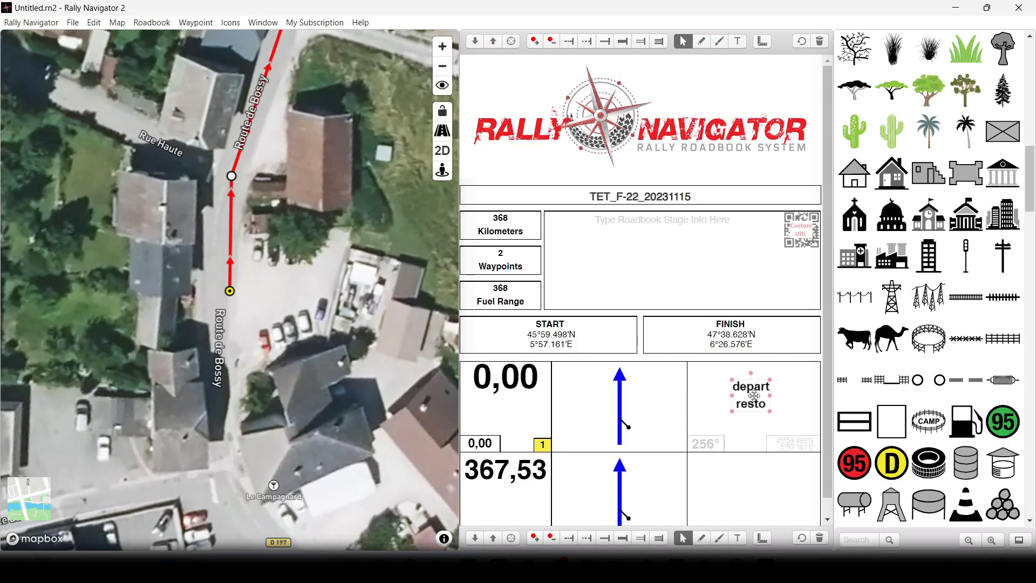
- Place the Reset icon beside waypoint 1's direction arrow and change its track to the double-line road type
scroll(1002, 306, up, 8)
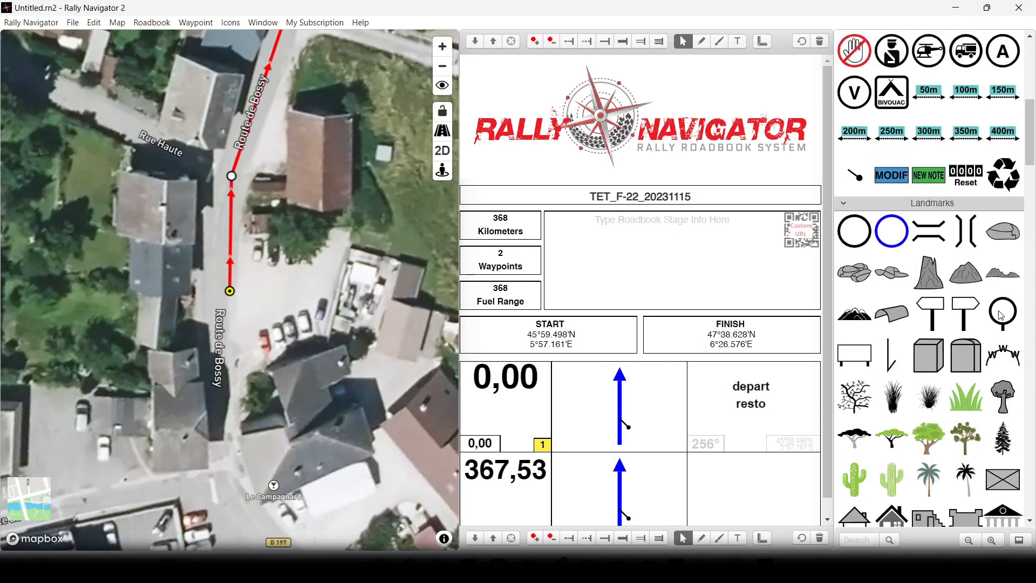
drag(976, 238, 594, 413)
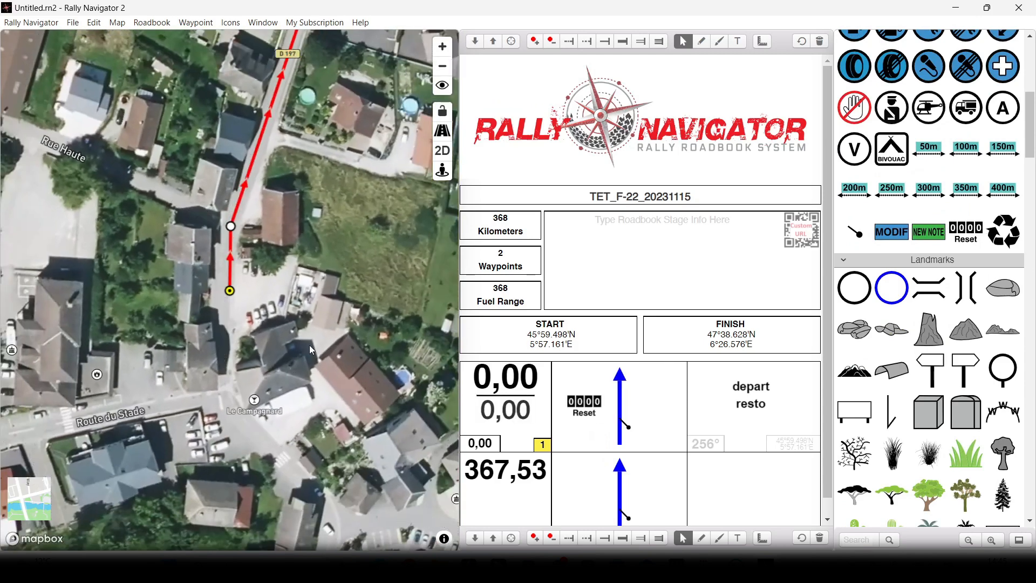
drag(342, 236, 317, 376)
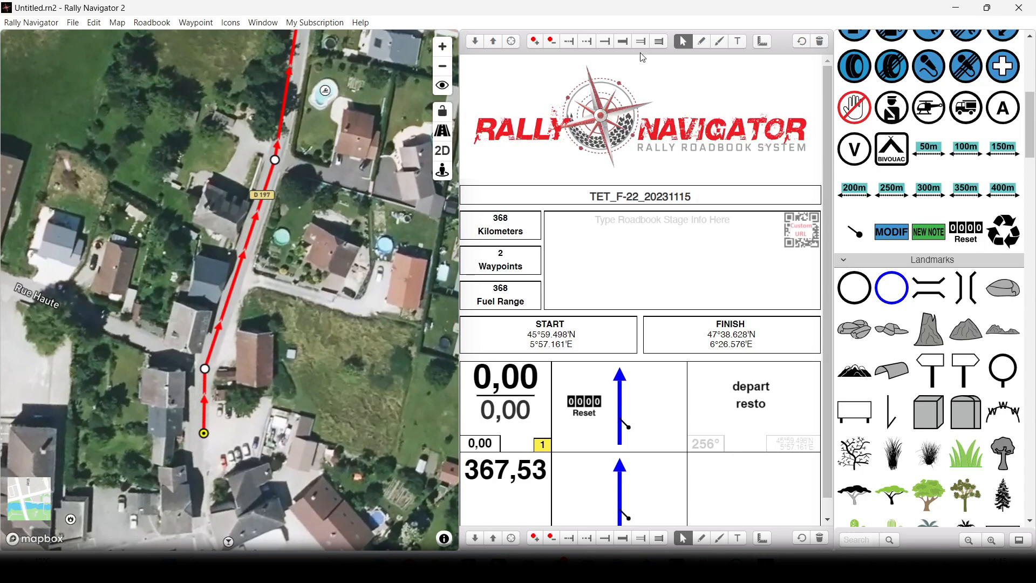
click(620, 387)
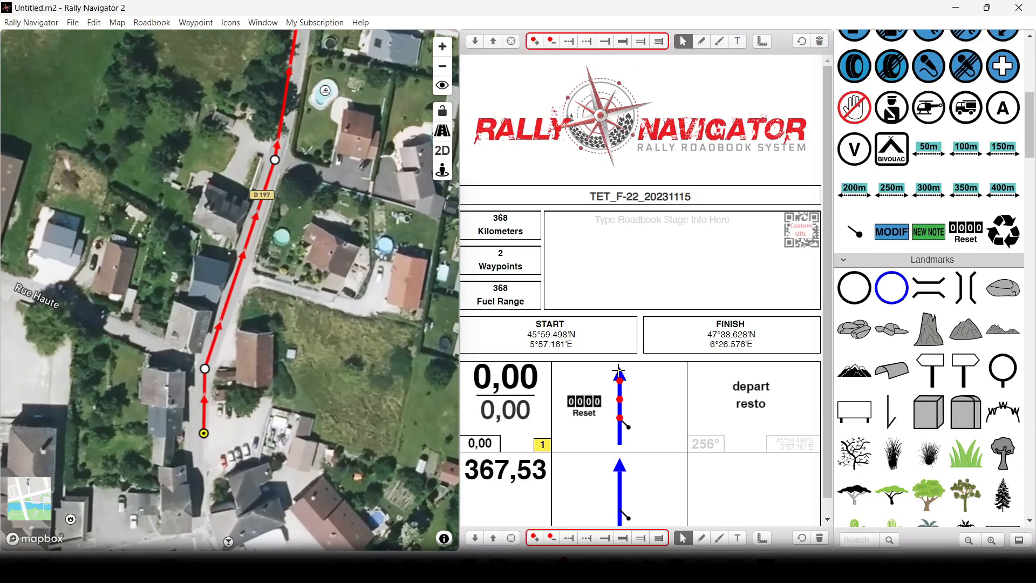
click(642, 43)
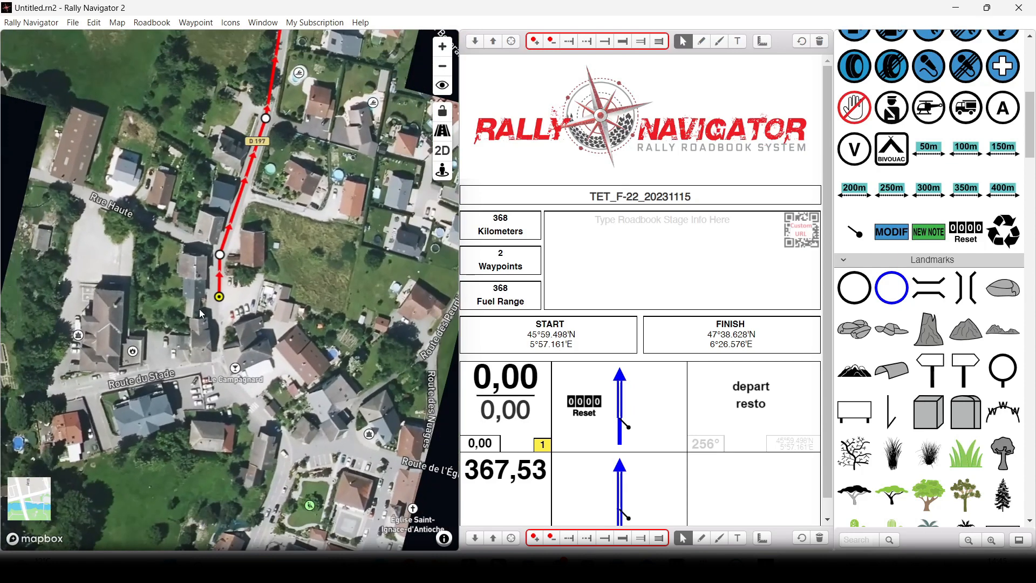
- Return to the street map, add a waypoint at the Route du Pré Boverand junction, and draw its side road as a double line
click(18, 506)
scroll(166, 296, up, 3)
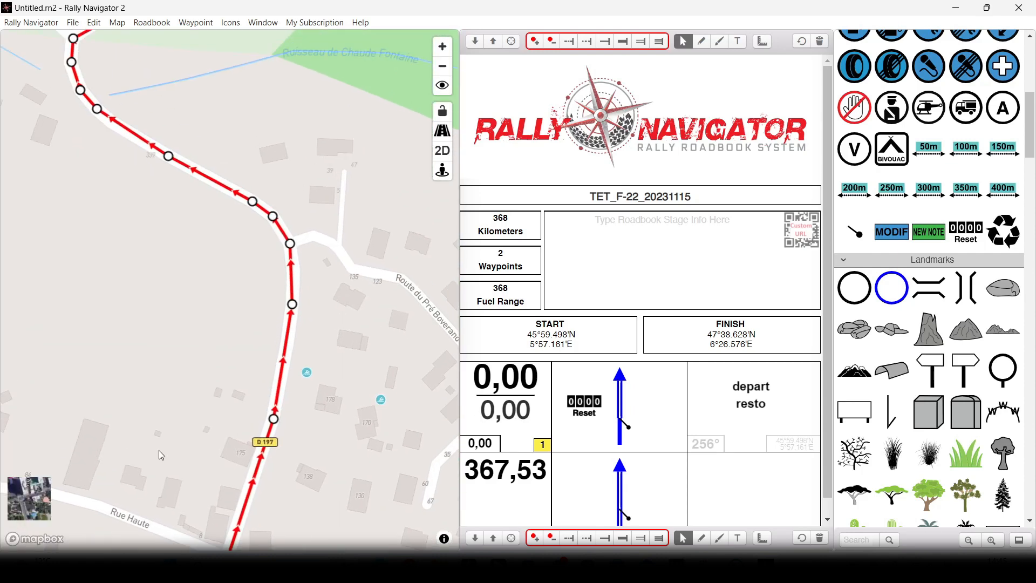
double_click(290, 244)
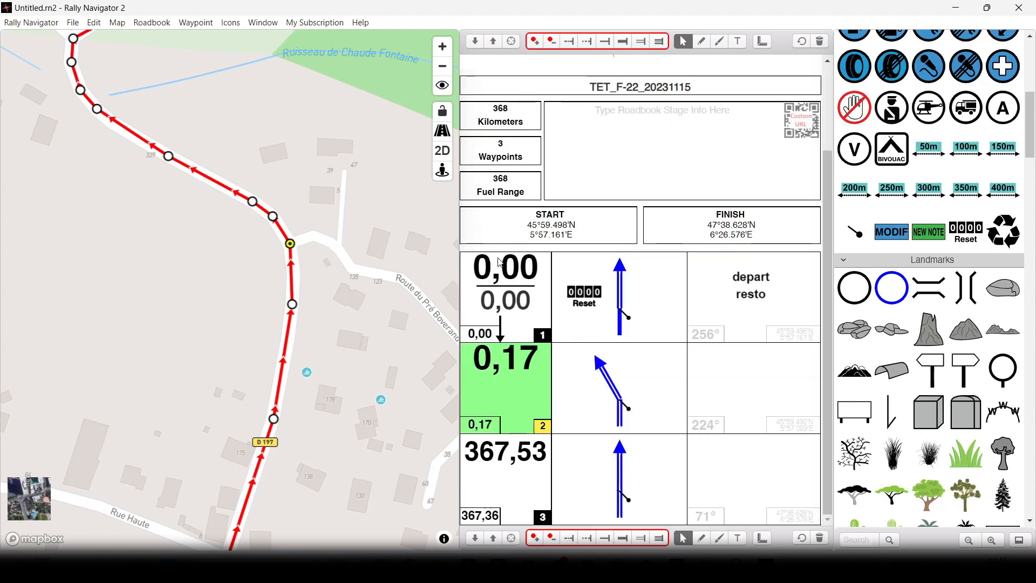
drag(642, 48, 660, 399)
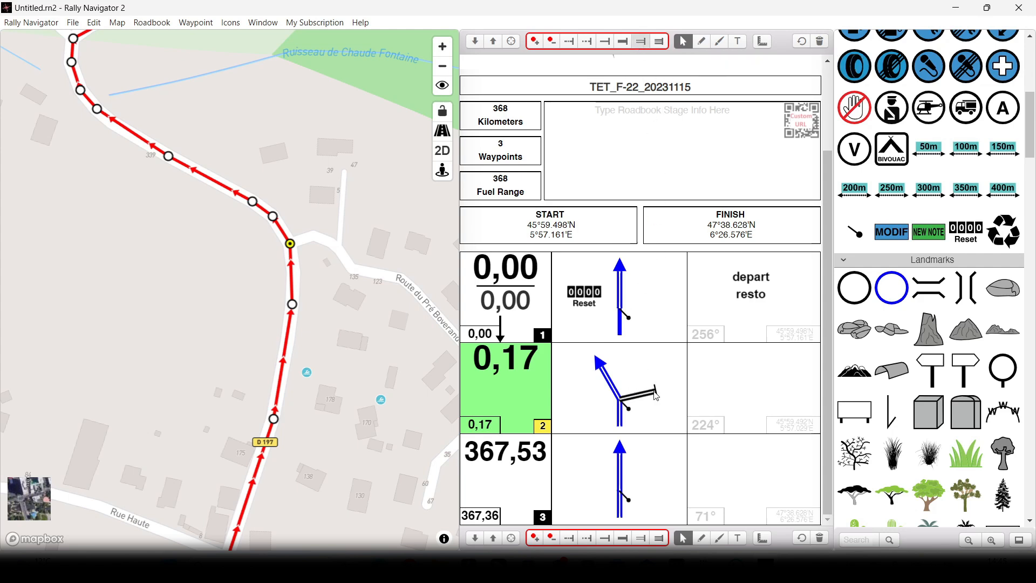
- Add a waypoint at the next junction where the route turns sharply right, and draw its left side road as a double line
scroll(118, 219, up, 4)
drag(119, 219, 331, 330)
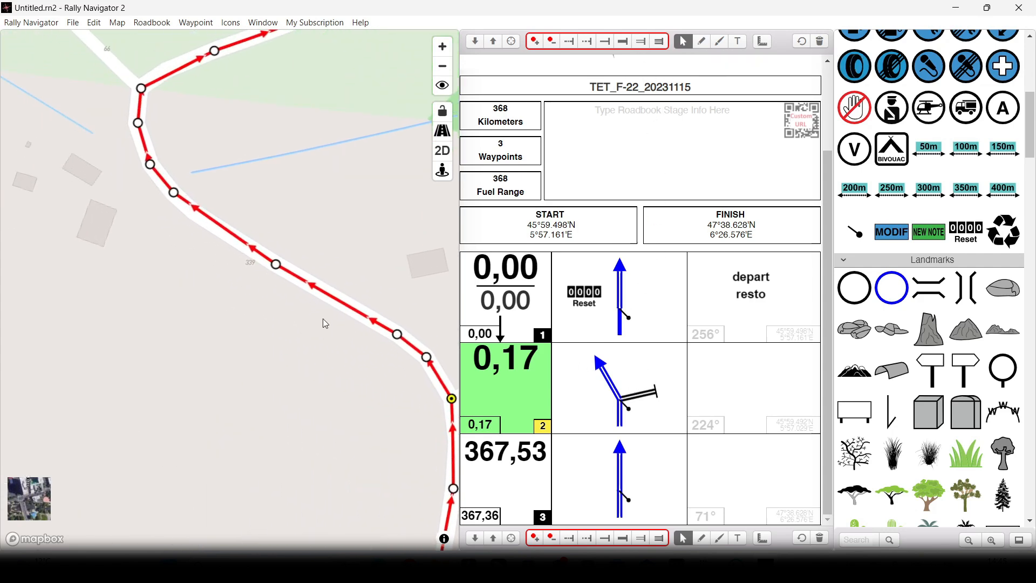
click(142, 88)
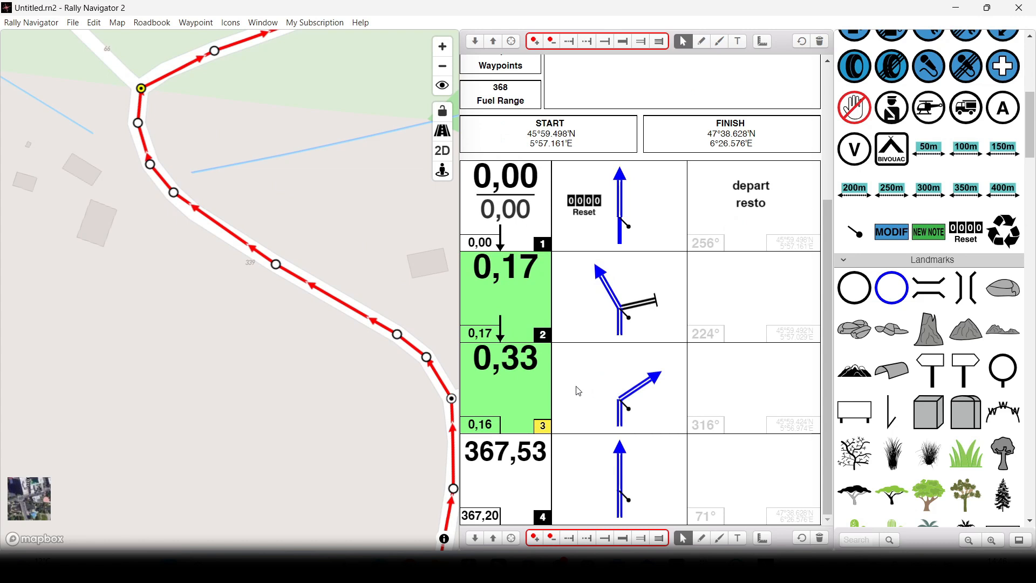
drag(621, 400, 589, 381)
- Place the note abbreviations ET, TJS and RO in waypoint 2's notes cell, with RO below TJS
drag(238, 89, 196, 206)
scroll(293, 203, down, 2)
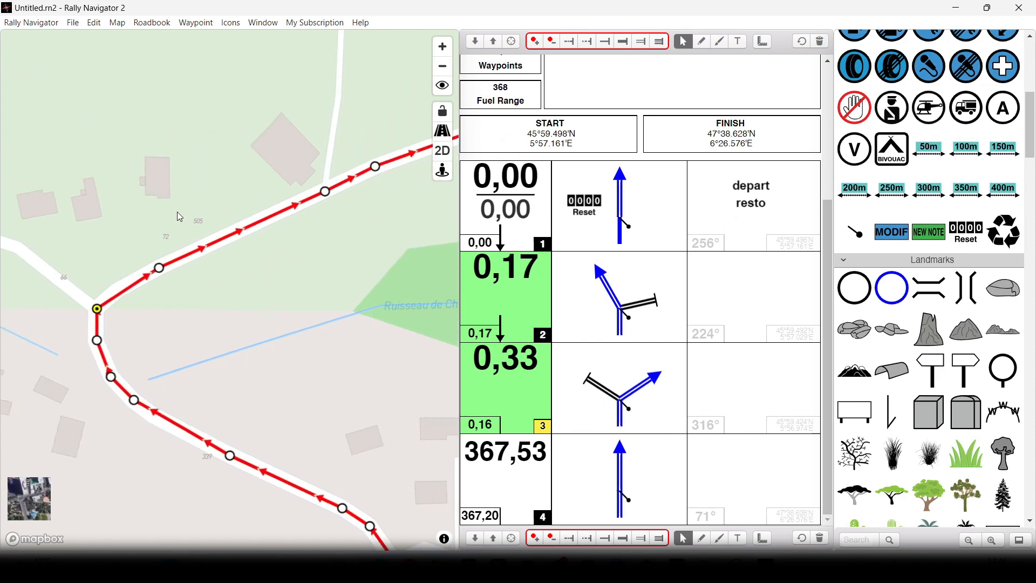
scroll(269, 271, down, 3)
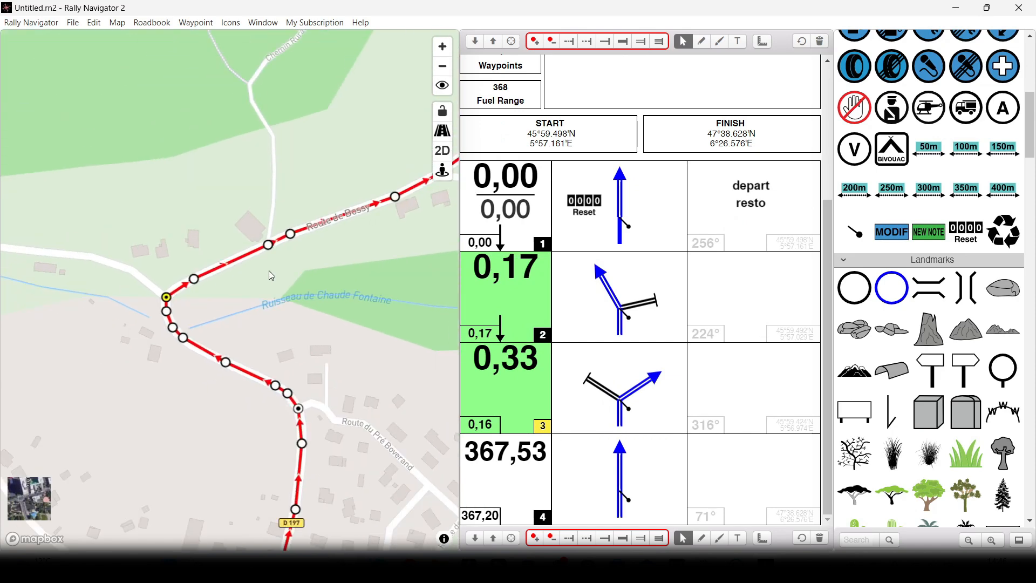
scroll(268, 270, down, 2)
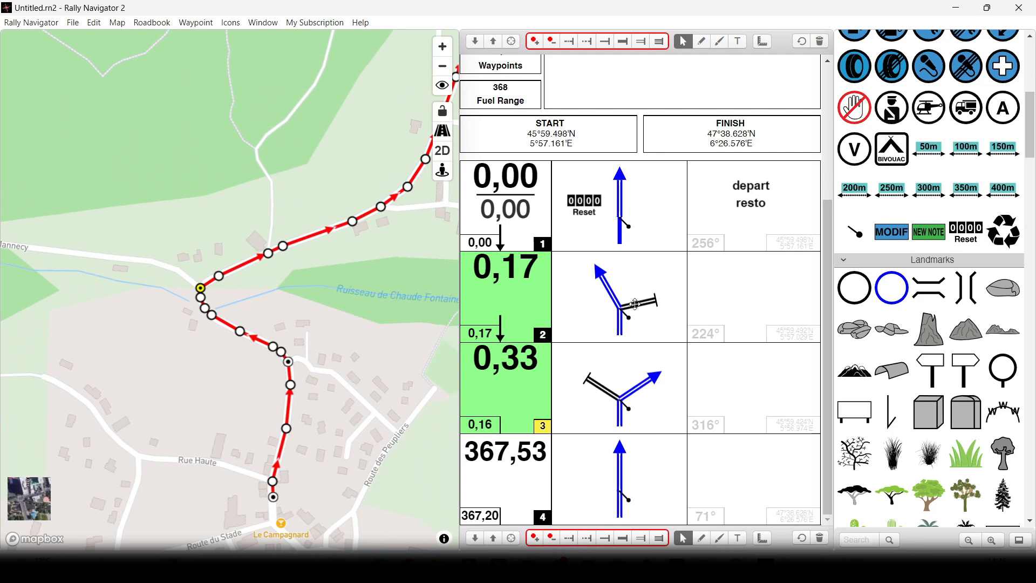
click(615, 297)
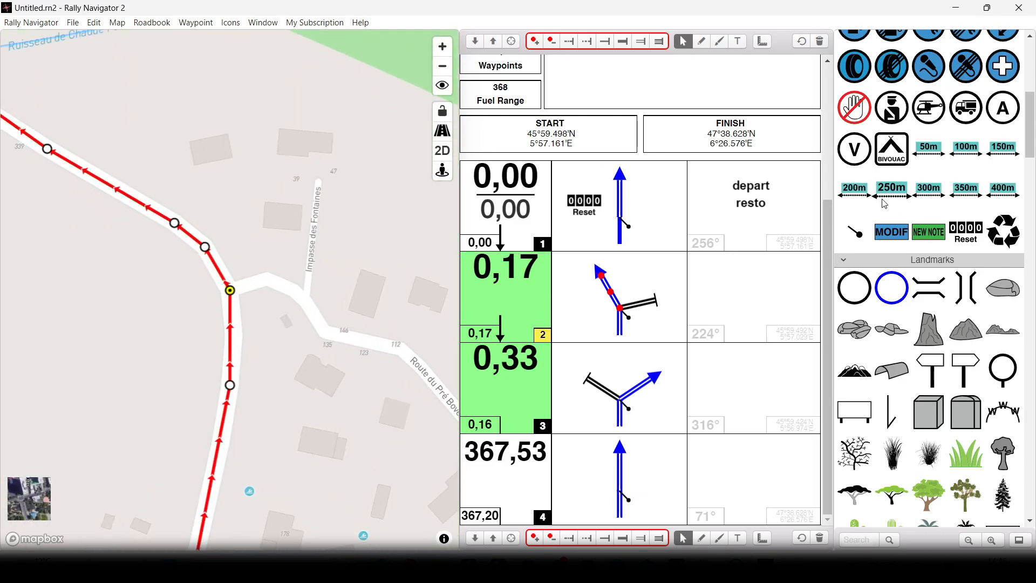
scroll(903, 200, up, 5)
scroll(903, 200, down, 10)
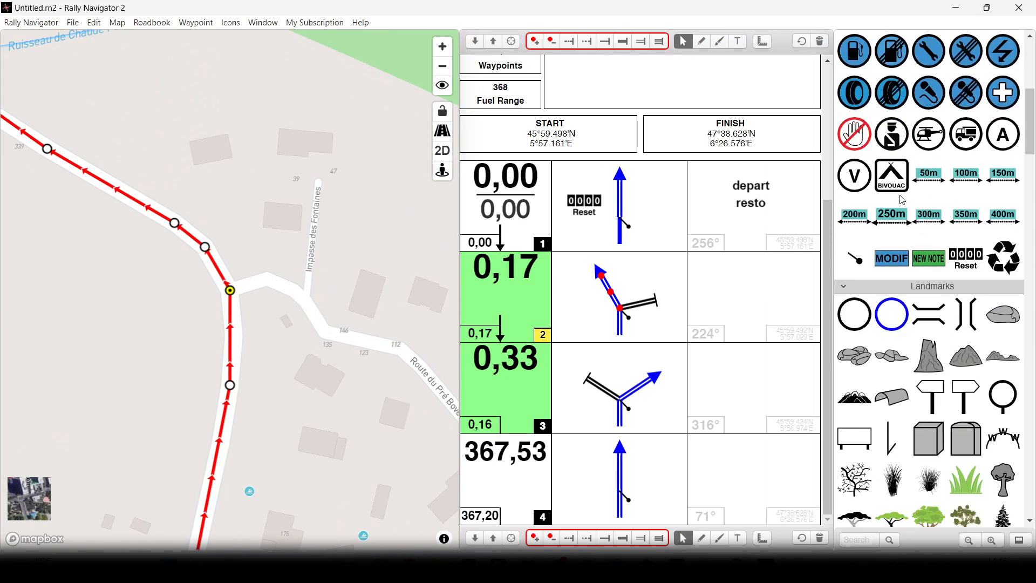
scroll(903, 200, down, 15)
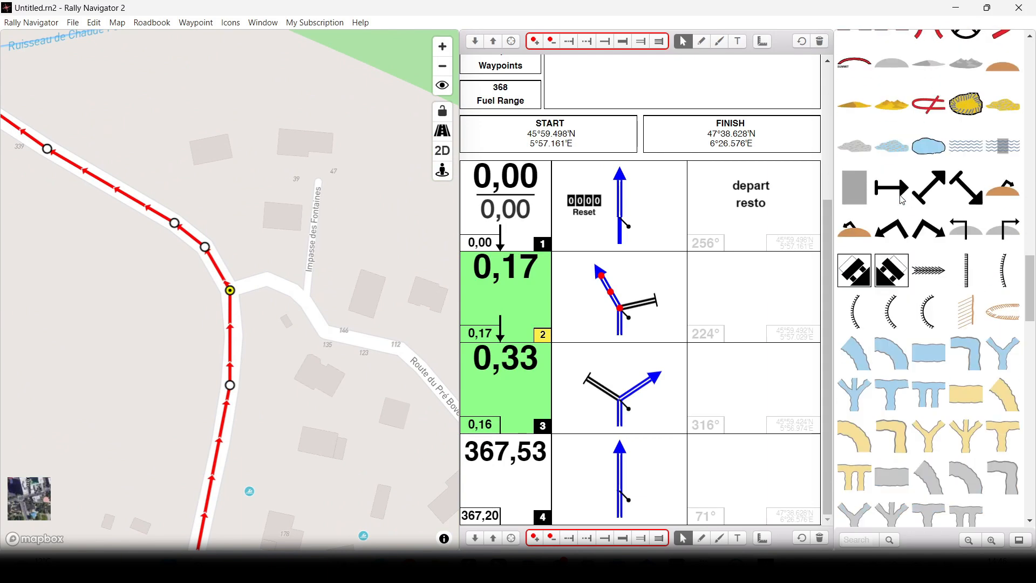
scroll(903, 200, down, 5)
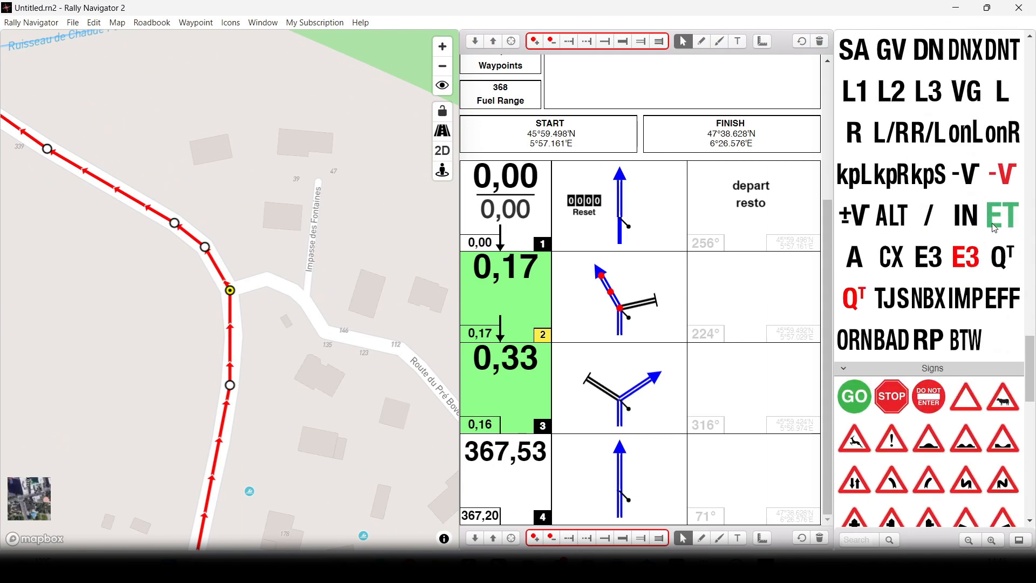
drag(1003, 216, 704, 306)
drag(896, 299, 755, 280)
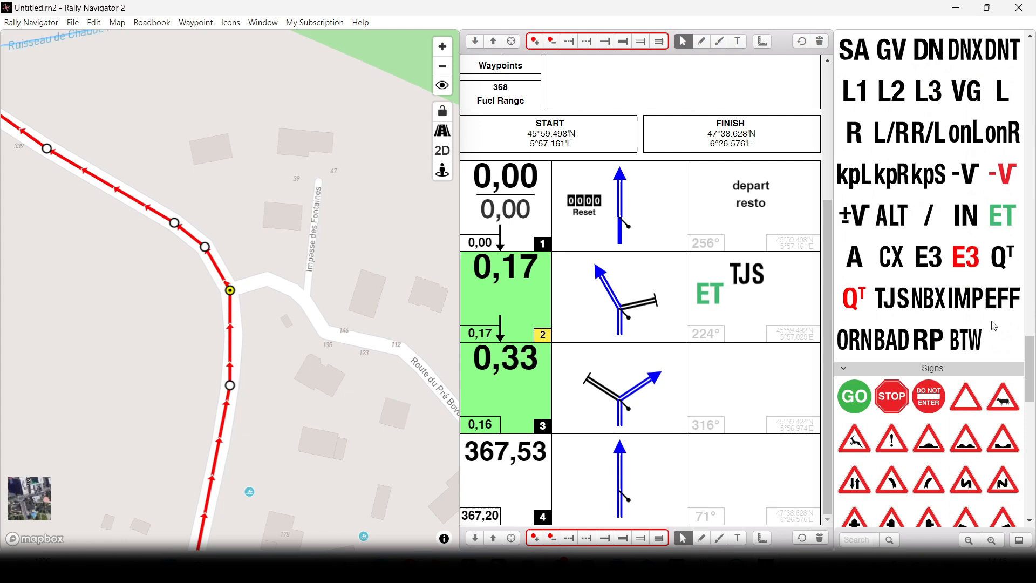
scroll(959, 253, up, 4)
drag(1003, 169, 753, 305)
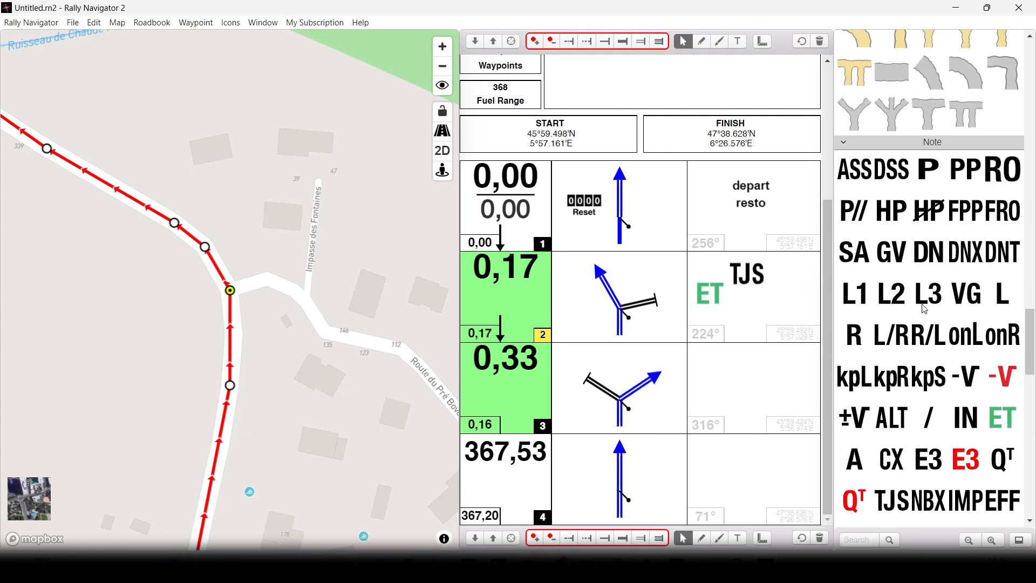
- Place the right-pointing signpost landmark icon beside TJS in waypoint 2's notes cell
scroll(952, 281, down, 15)
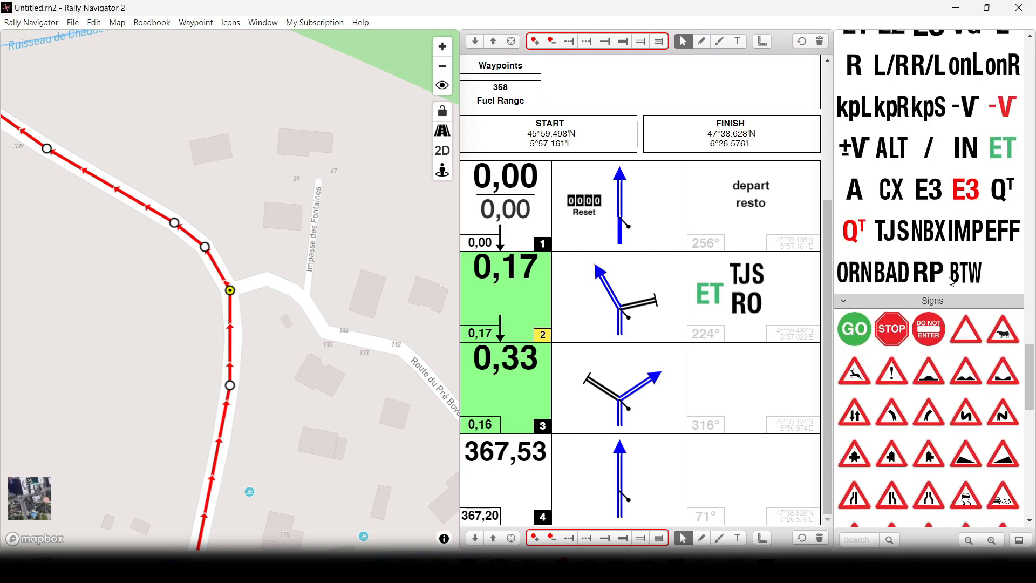
scroll(952, 281, up, 3)
scroll(952, 281, up, 15)
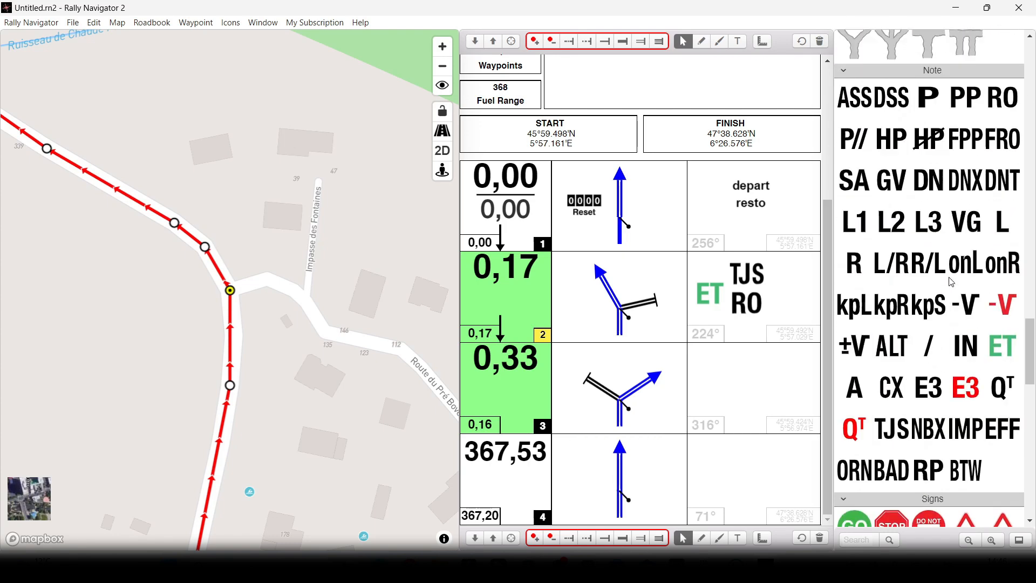
scroll(952, 282, up, 15)
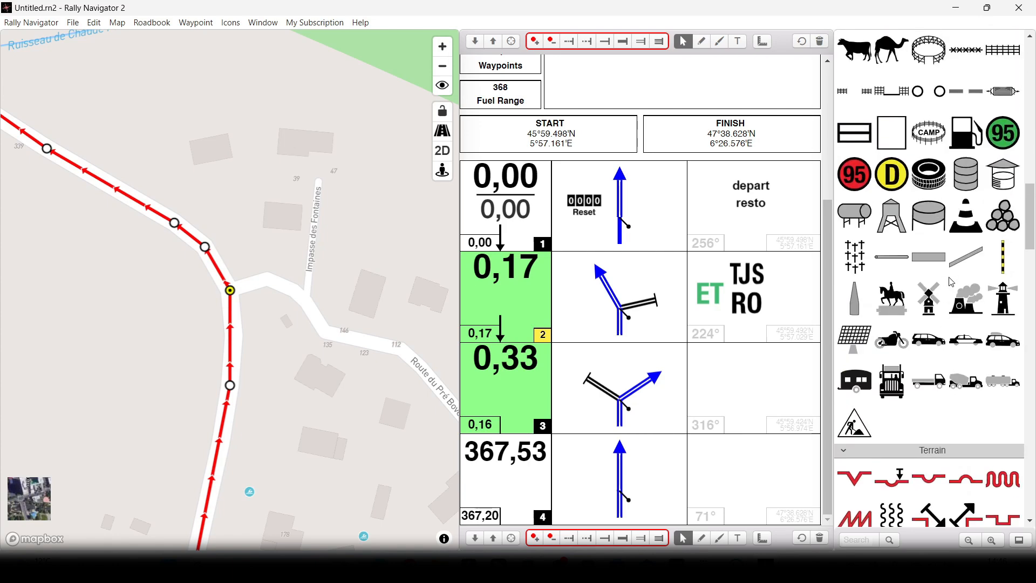
scroll(951, 281, up, 5)
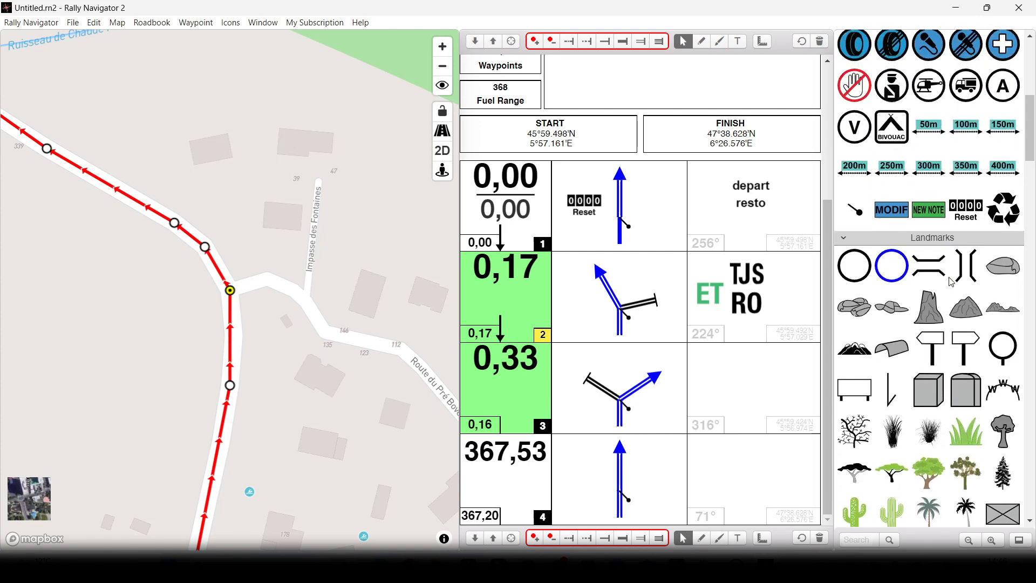
drag(966, 350, 792, 261)
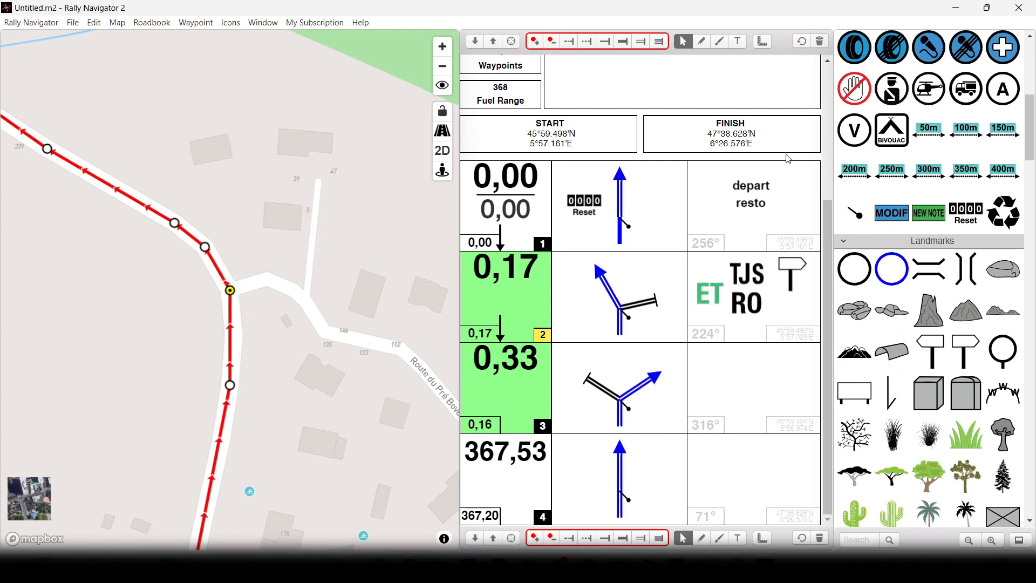
- Add the text label "Geneve" below the signpost in waypoint 2's notes cell and delete the stray extra text box
click(738, 42)
click(785, 309)
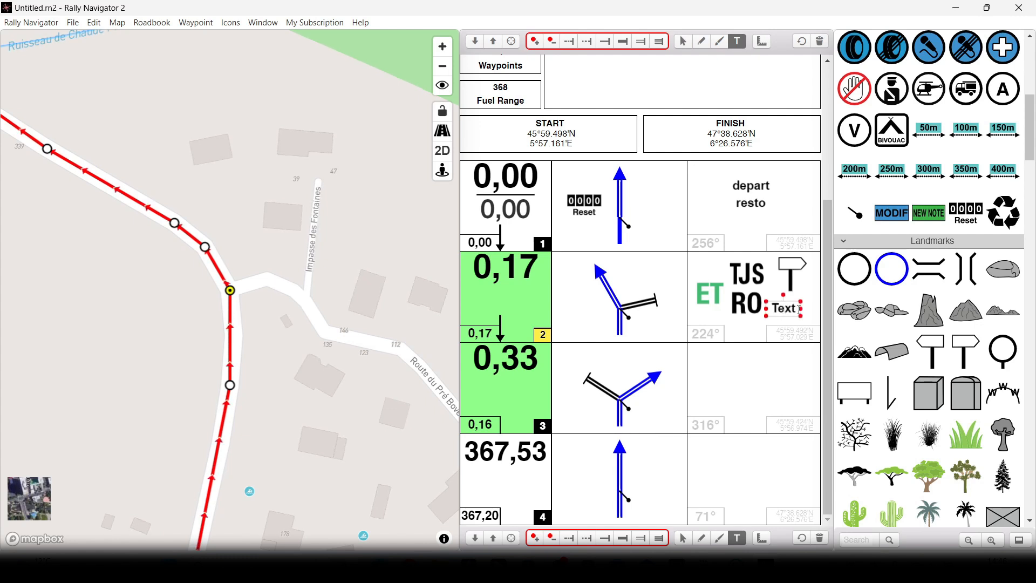
drag(800, 310, 772, 309)
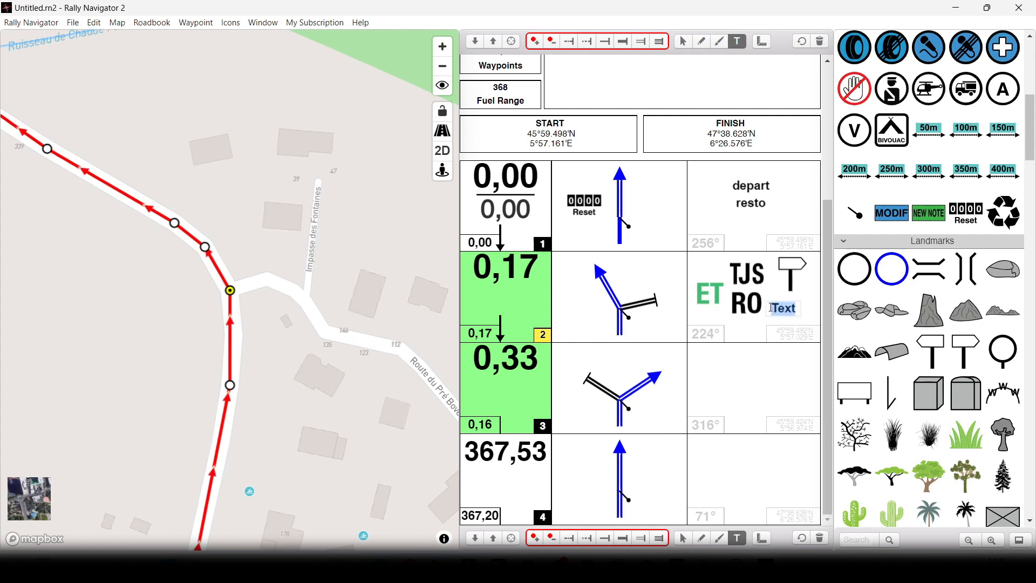
text(Geneve)
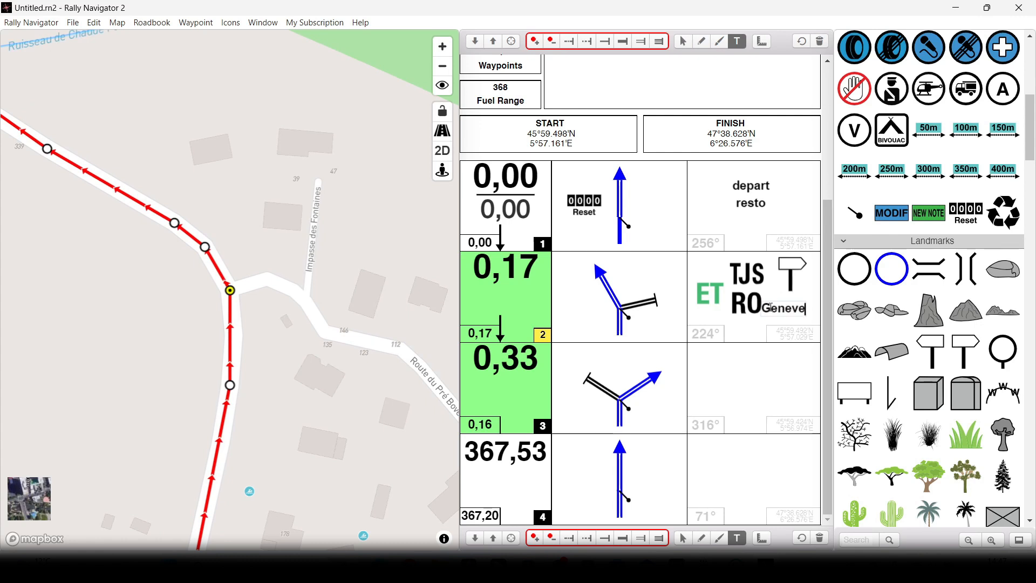
click(752, 323)
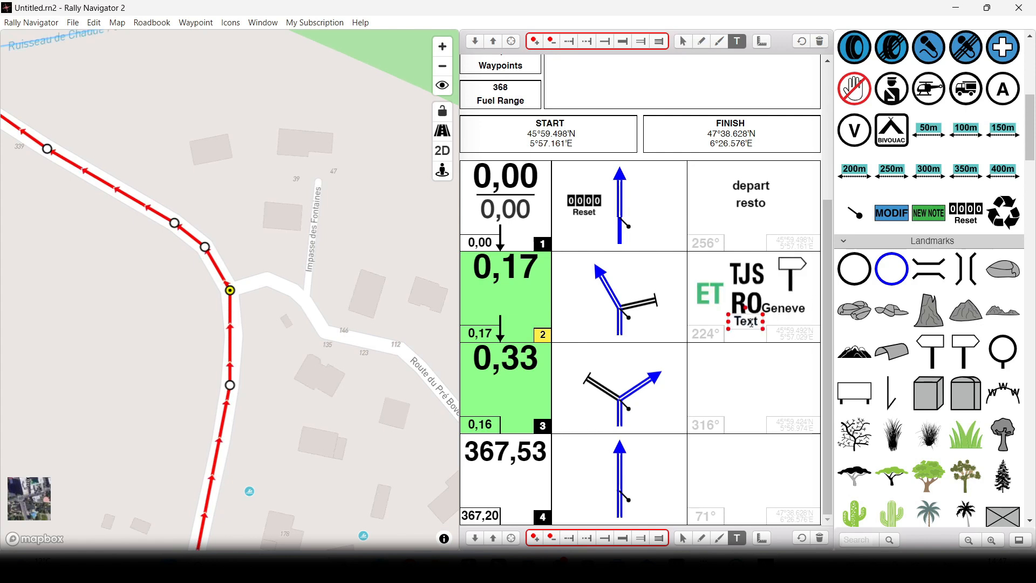
click(822, 42)
click(684, 42)
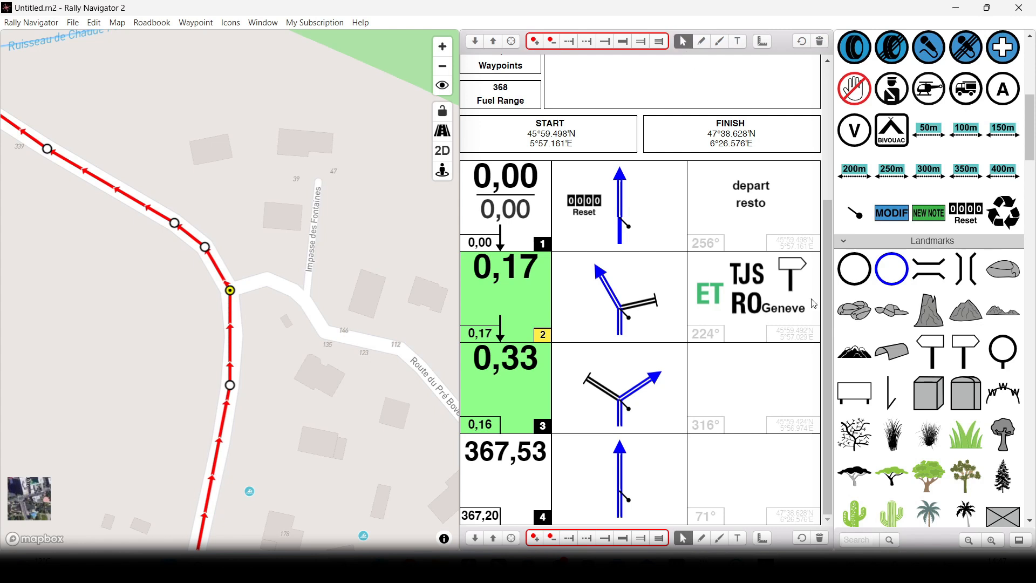
- Shift the "Geneve" label slightly right so it clears RO and sits under the signpost
click(778, 307)
drag(778, 307, 783, 307)
click(751, 336)
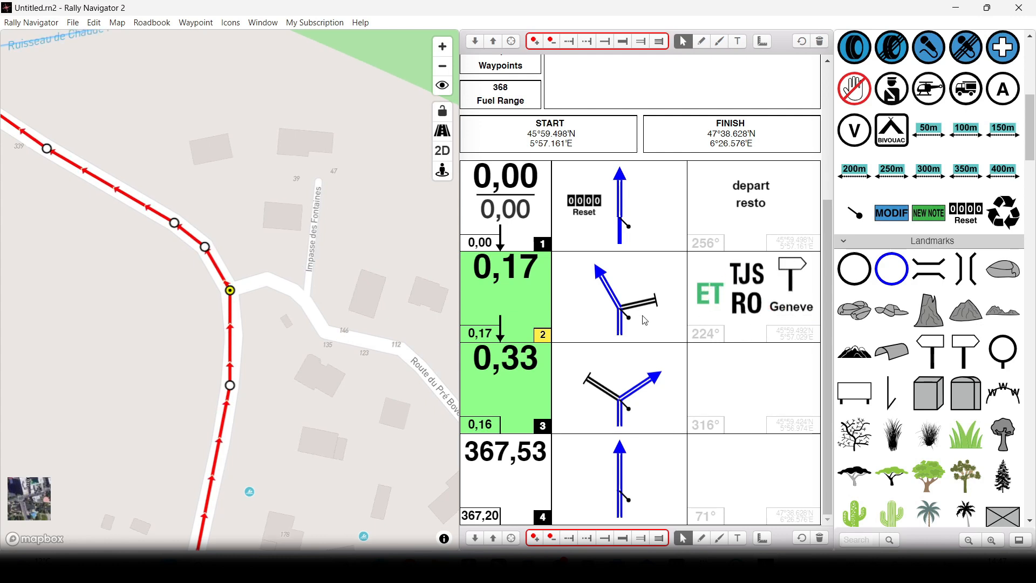
- Follow the route to the fork leaving Route de Bossy, add a waypoint there, and draw its right branch as a double line
scroll(315, 339, down, 3)
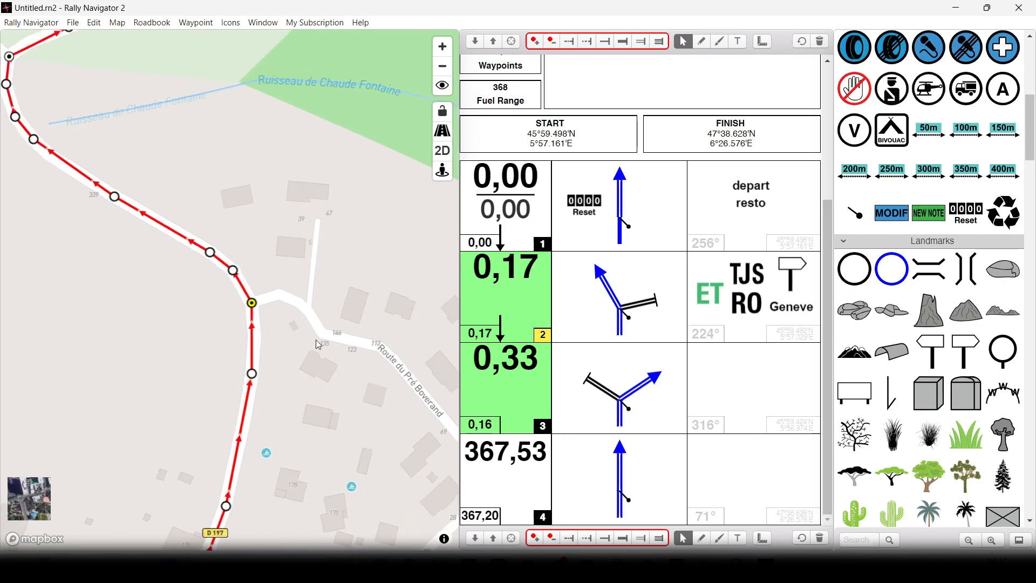
scroll(315, 339, down, 2)
drag(348, 144, 172, 318)
drag(328, 252, 275, 345)
drag(389, 224, 324, 364)
drag(353, 252, 294, 364)
drag(327, 268, 195, 356)
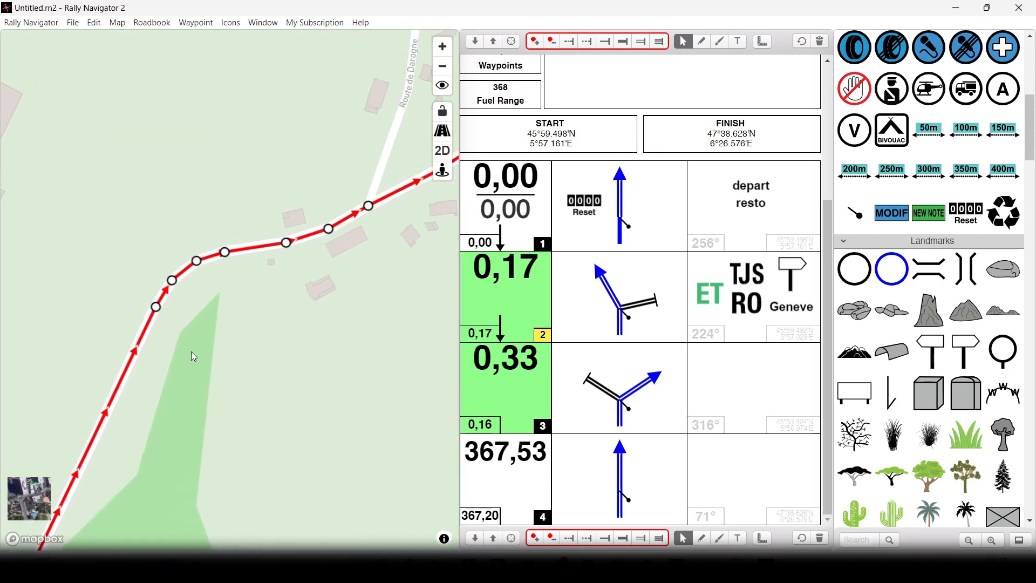
drag(355, 250, 241, 314)
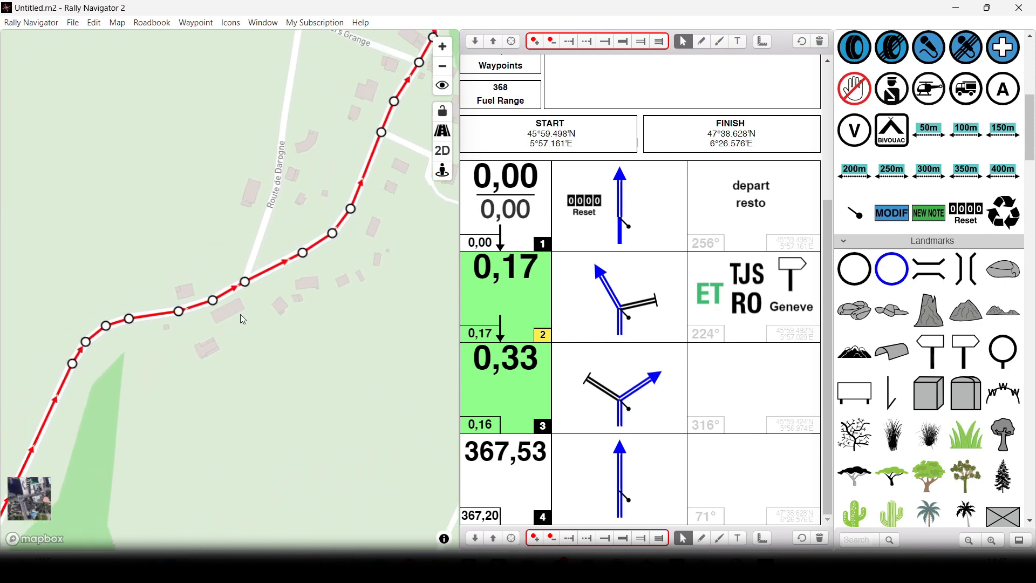
scroll(240, 315, down, 2)
scroll(241, 315, down, 3)
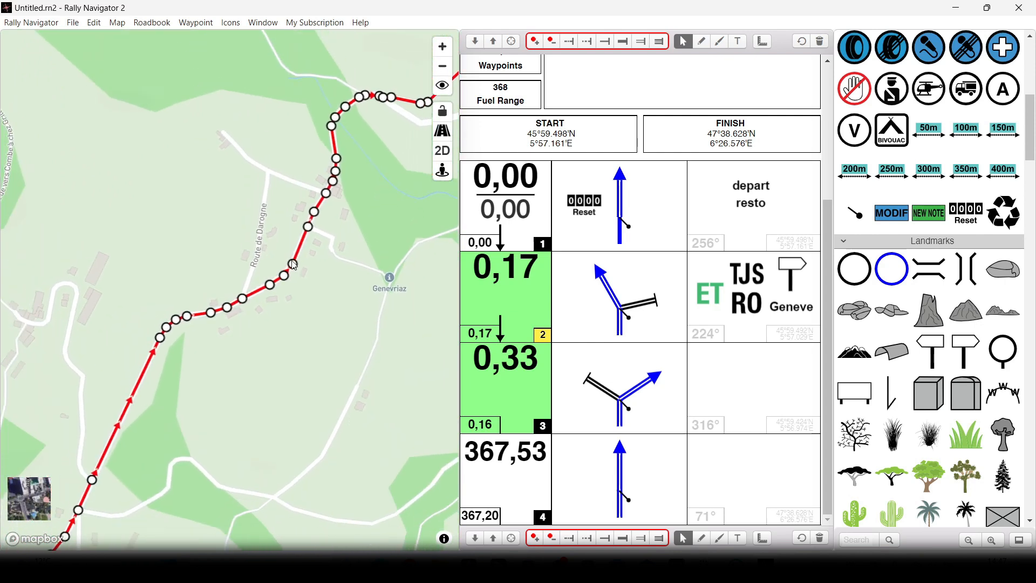
drag(373, 161, 277, 303)
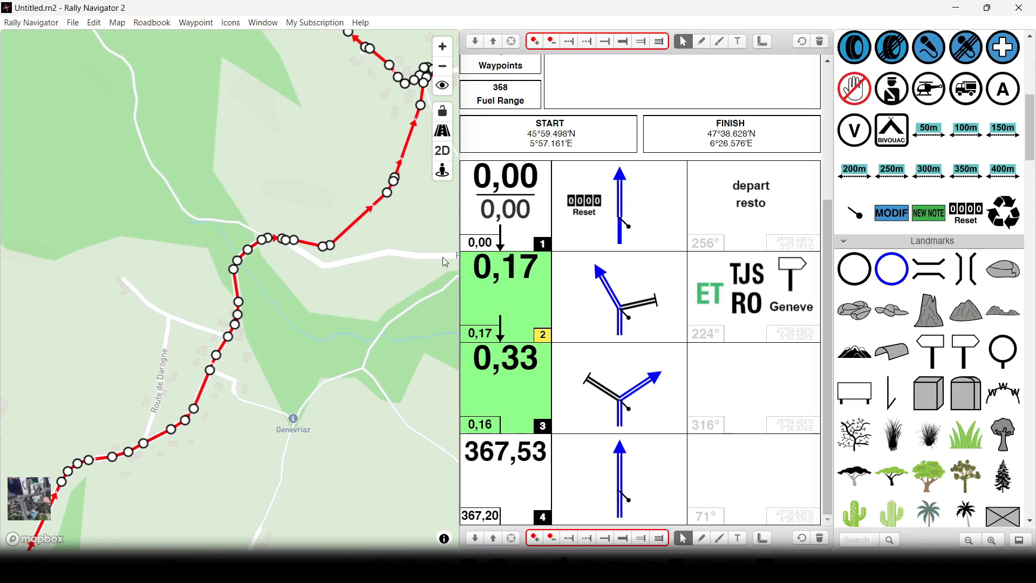
scroll(262, 256, up, 5)
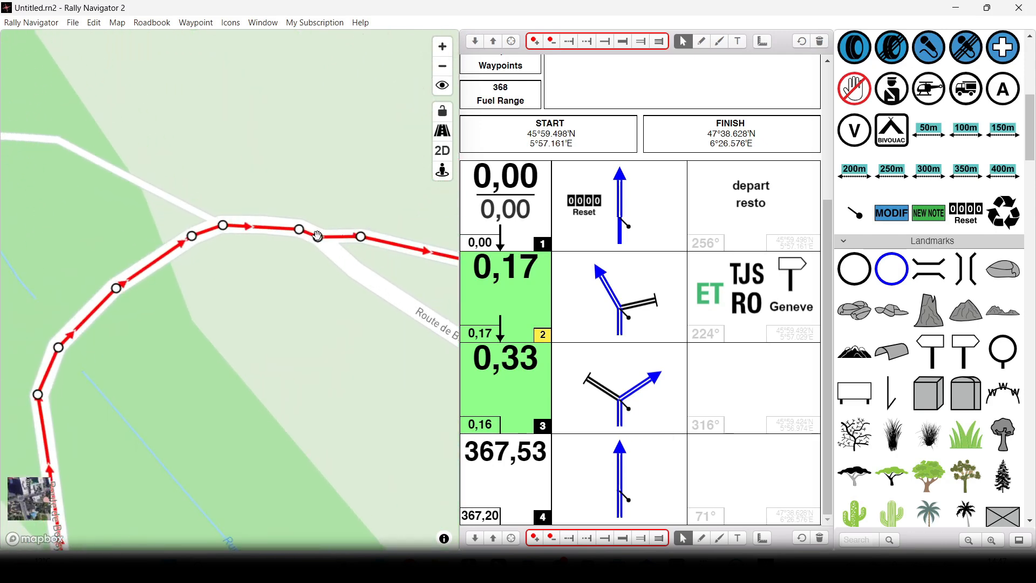
click(318, 236)
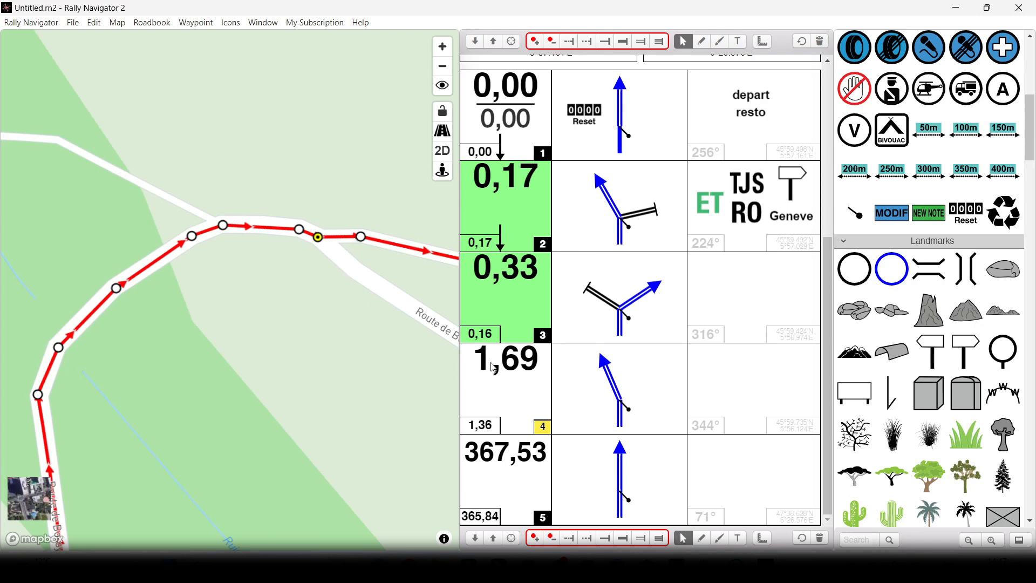
click(516, 396)
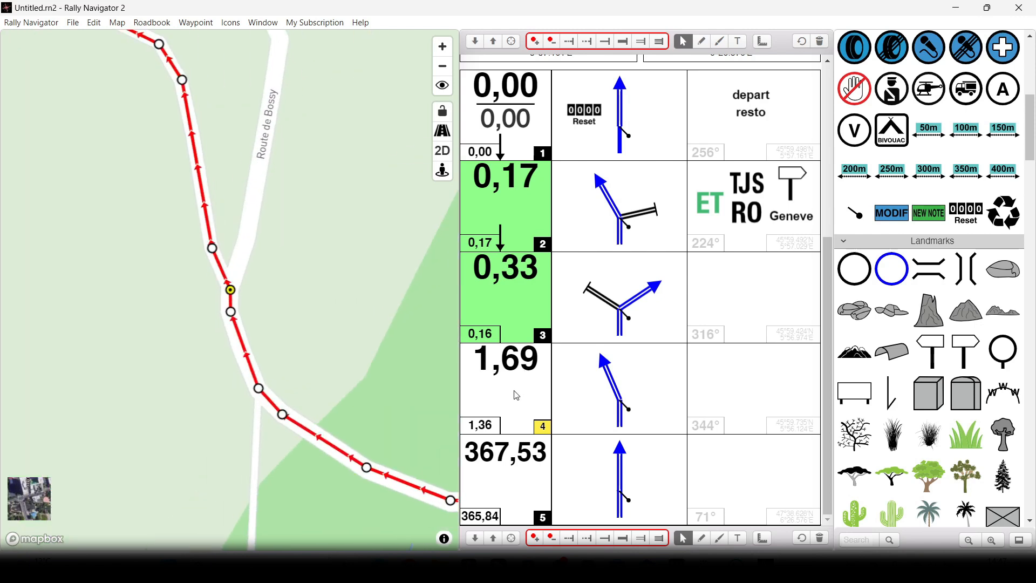
drag(641, 42, 637, 362)
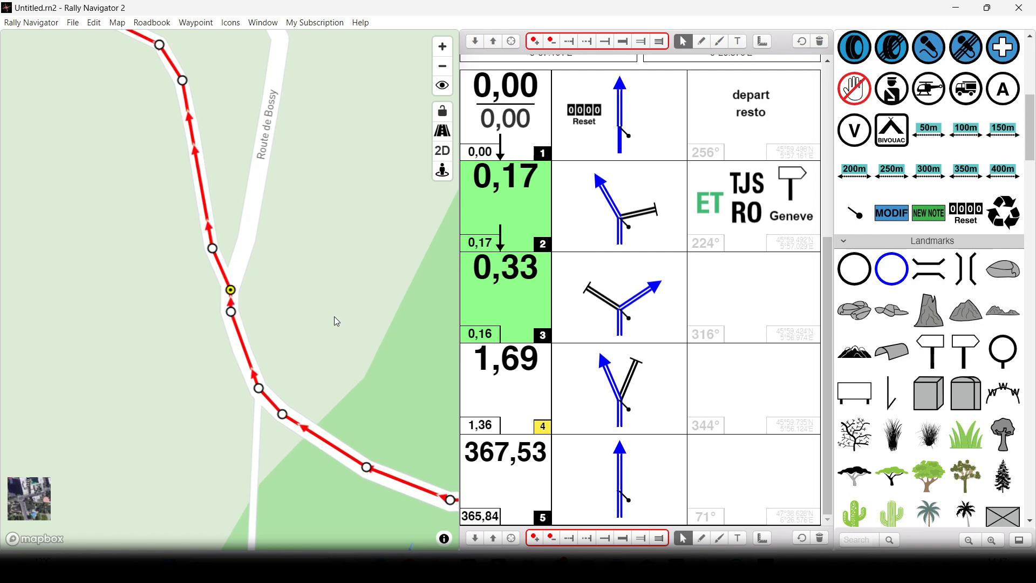
- Add a waypoint at the side-road junction on Route de Ferraz before the hairpin, and swing its direction arrow to the upper left
scroll(335, 317, down, 4)
drag(166, 223, 290, 285)
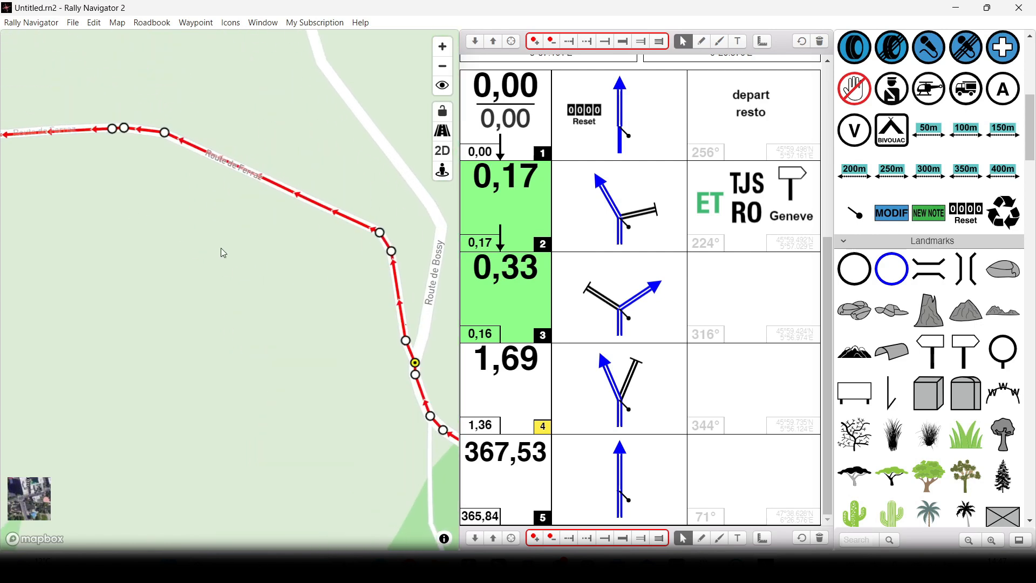
scroll(146, 227, up, 3)
drag(123, 225, 286, 251)
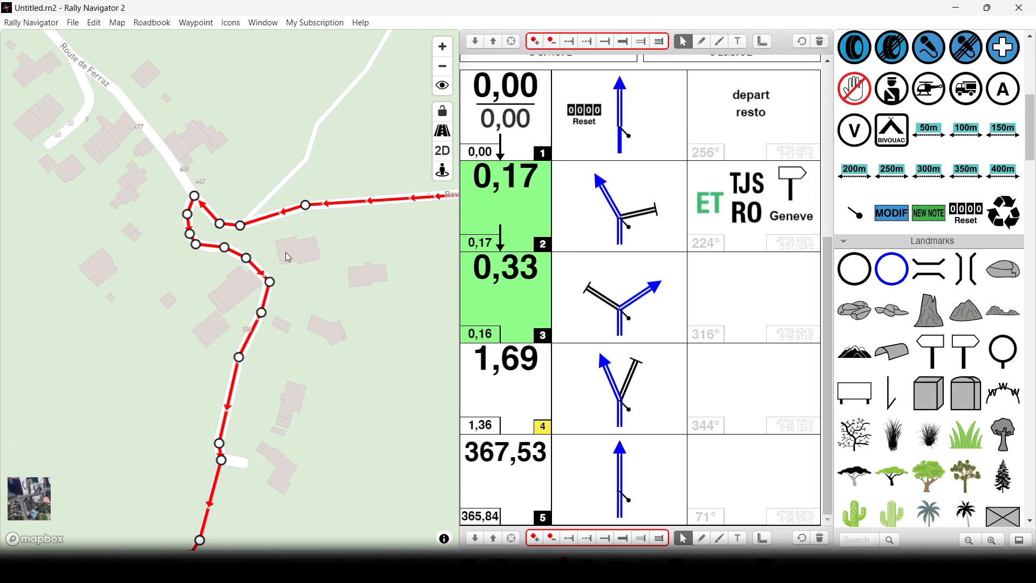
click(240, 227)
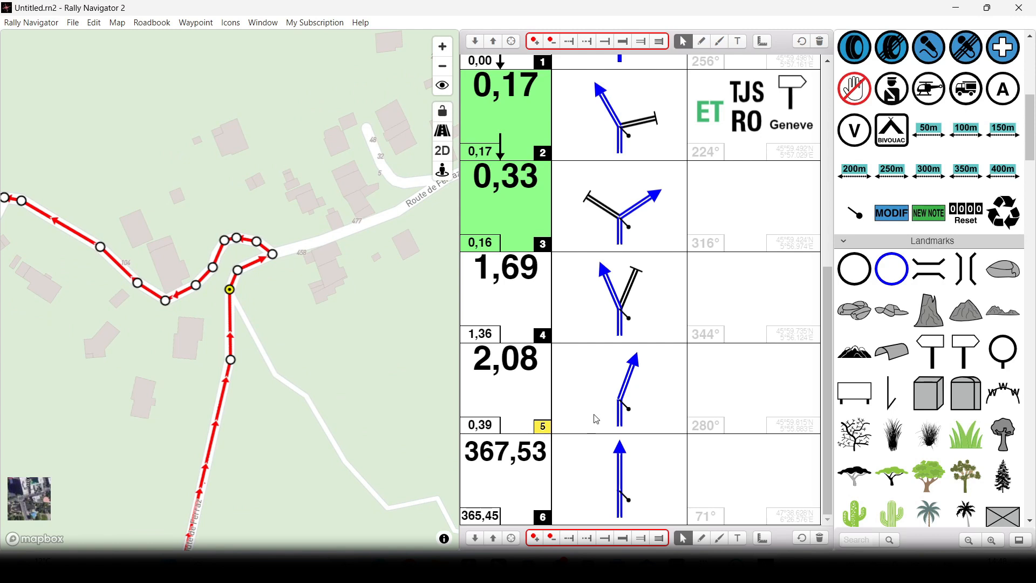
click(626, 385)
drag(635, 364, 593, 364)
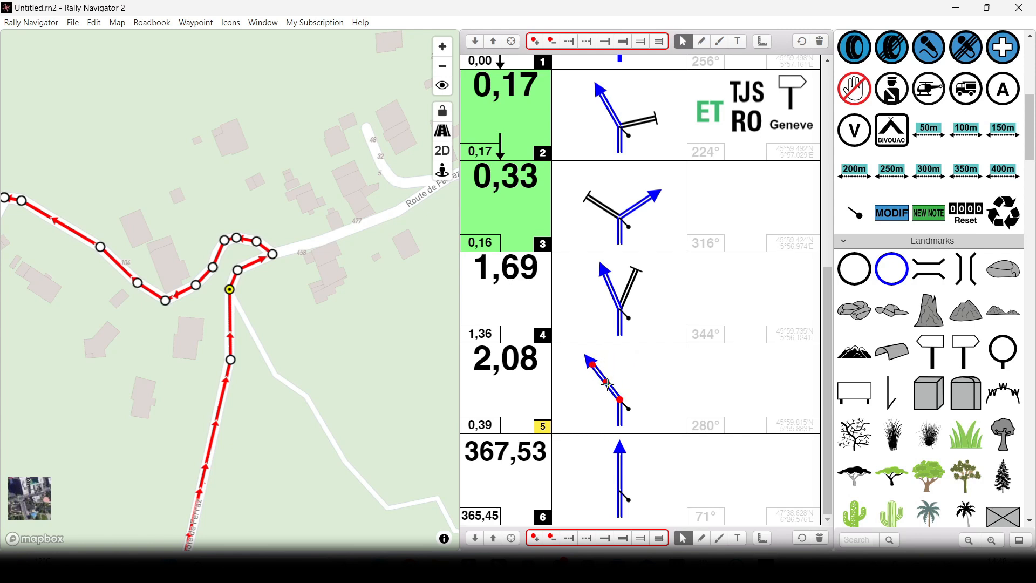
- Bend waypoint 5's direction arrow into a left hairpin and add double-line side roads toward the lower right and upper right
drag(608, 384, 635, 367)
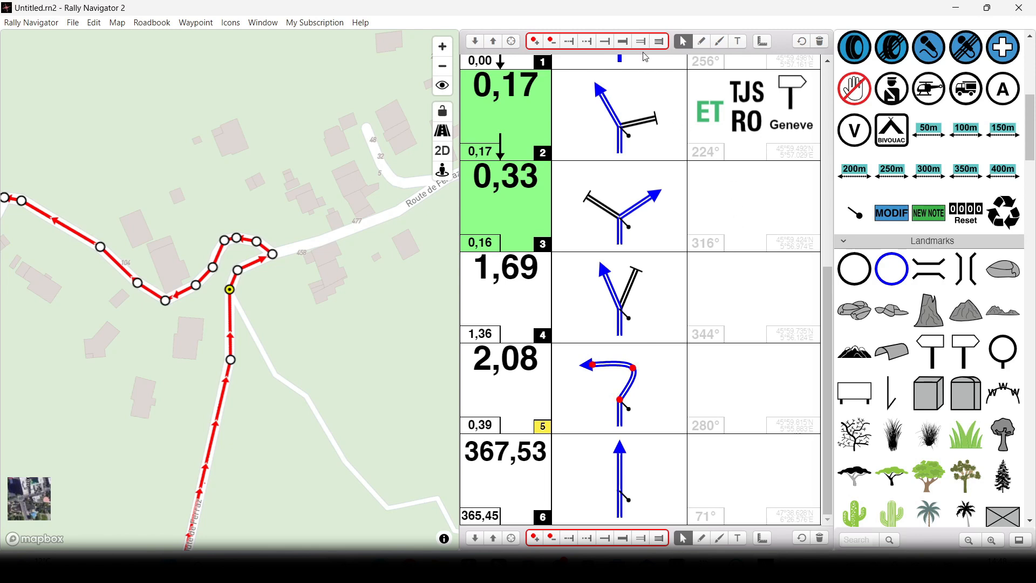
drag(642, 46, 644, 422)
scroll(181, 323, up, 2)
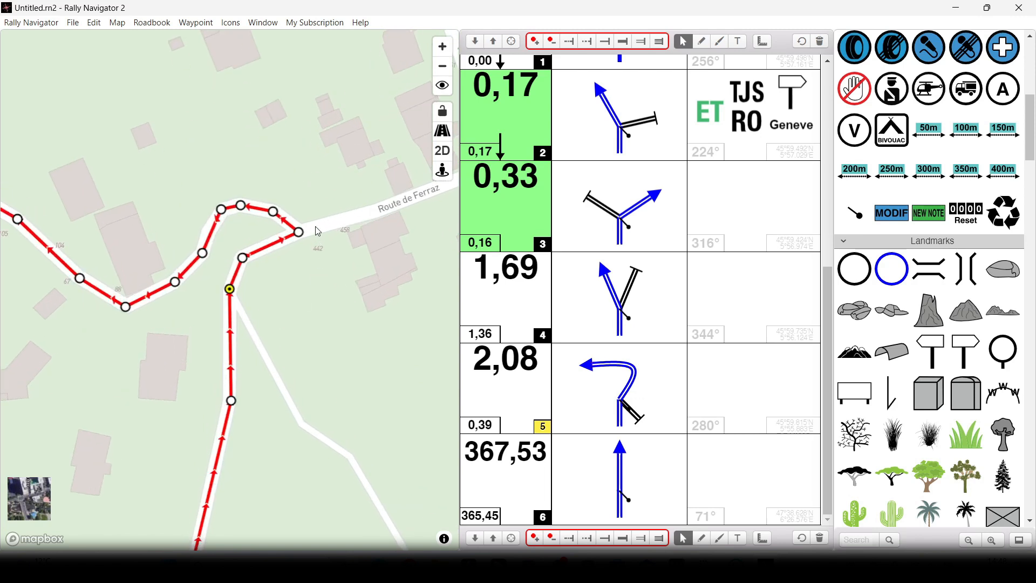
mouse_move(637, 48)
mouse_down()
mouse_move(657, 341)
mouse_move(647, 378)
mouse_move(652, 358)
mouse_up()
- Add a 50m distance icon to waypoint 5's tulip, rotate it parallel to the road, and place it right of the stretch before the hairpin
mouse_move(936, 132)
mouse_down()
mouse_move(745, 320)
mouse_move(660, 382)
mouse_move(613, 384)
mouse_up()
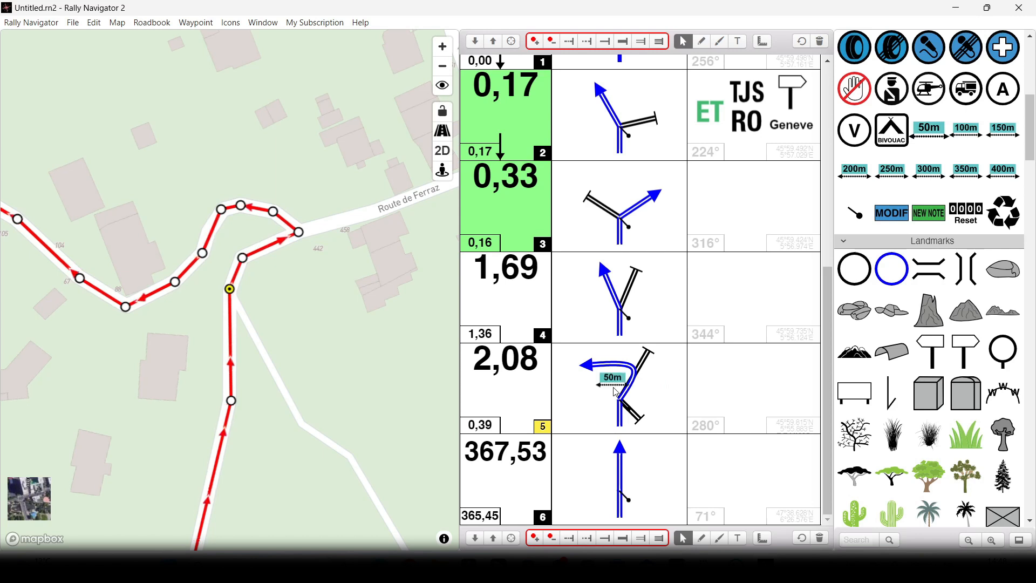
click(603, 378)
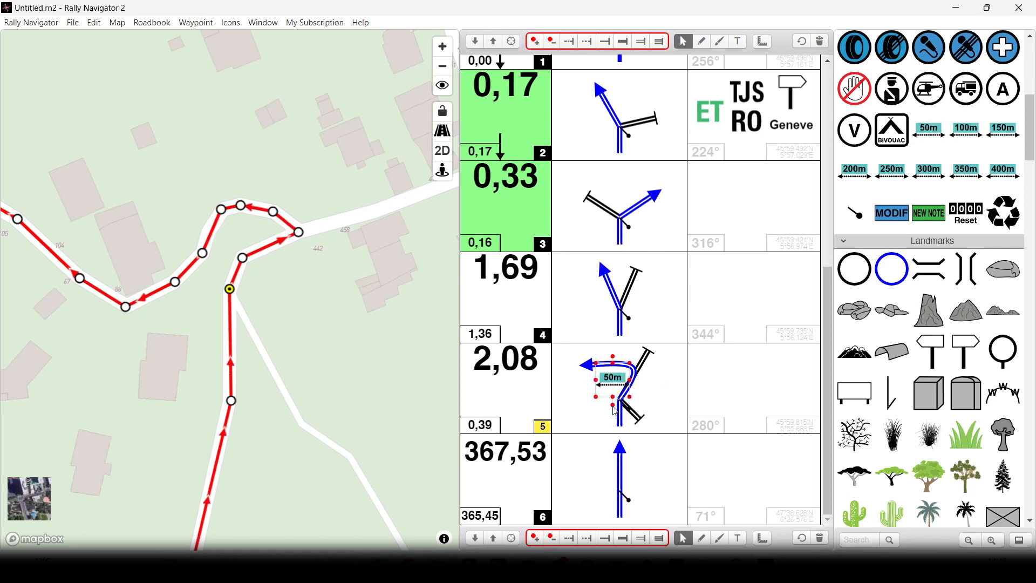
drag(613, 406, 635, 391)
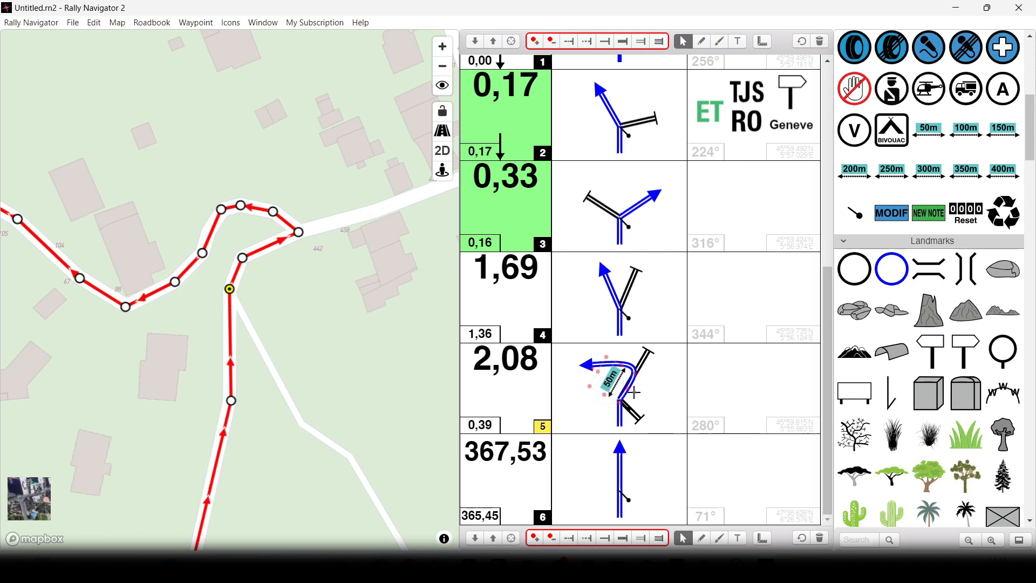
drag(611, 381, 642, 395)
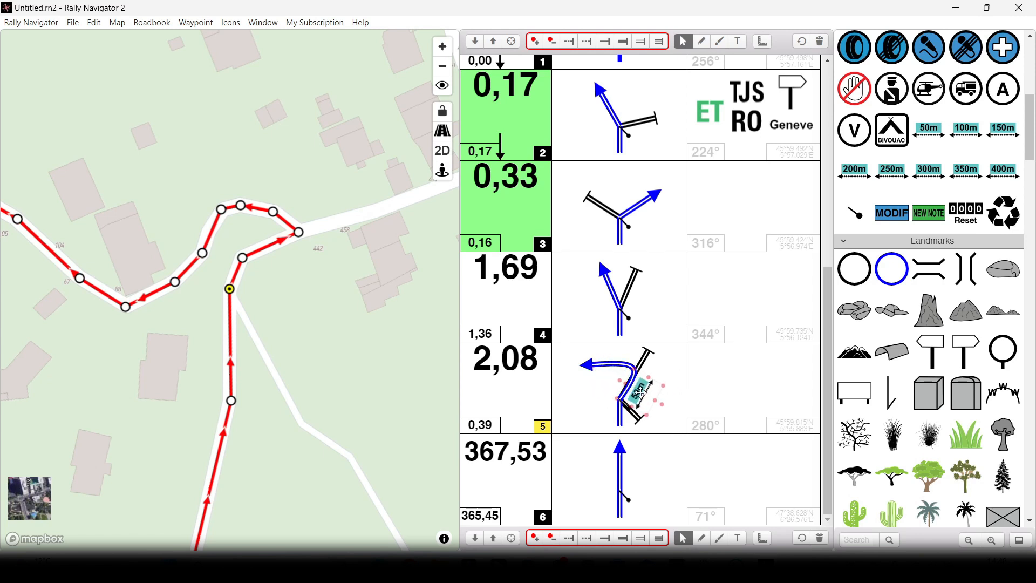
click(592, 399)
- Inspect the hairpin in Street View and place a reduced grey rounded container icon inside the bend of waypoint 5's tulip
click(442, 171)
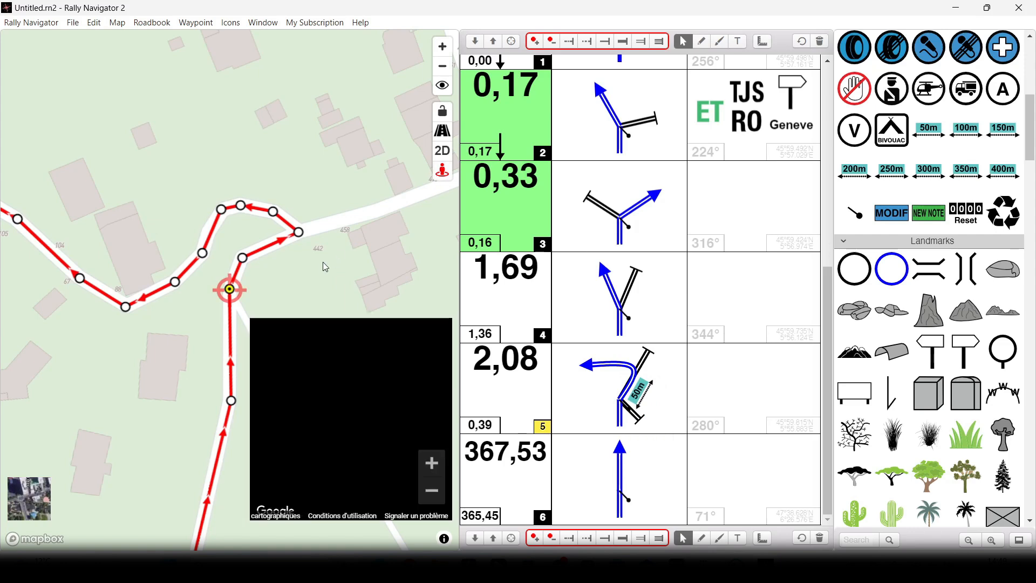
drag(313, 265, 246, 322)
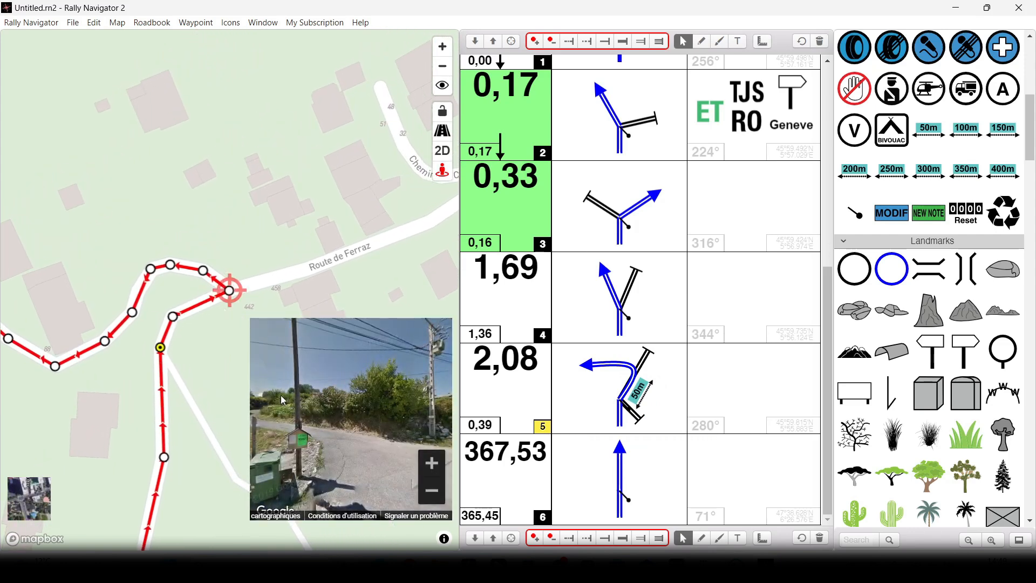
drag(286, 400, 364, 394)
mouse_move(307, 408)
mouse_down()
mouse_move(329, 432)
mouse_move(393, 400)
mouse_move(291, 406)
mouse_up()
drag(419, 409, 352, 398)
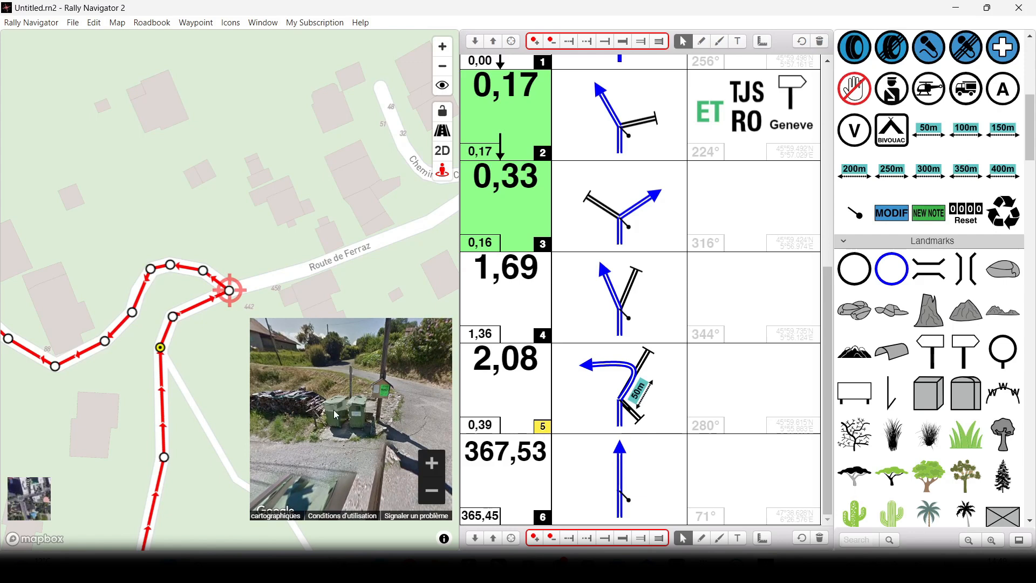
drag(968, 405, 599, 404)
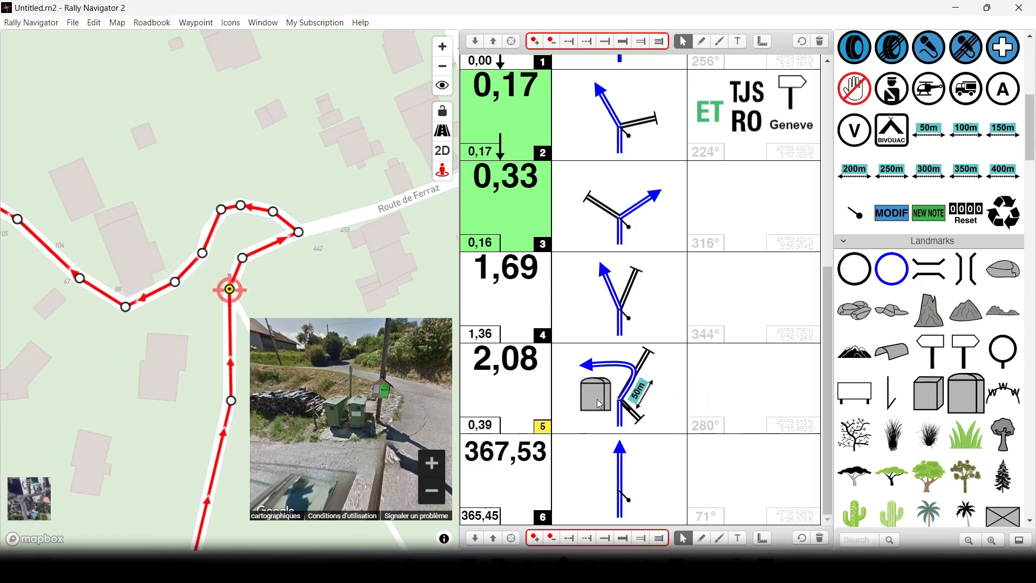
drag(579, 378, 604, 387)
click(576, 408)
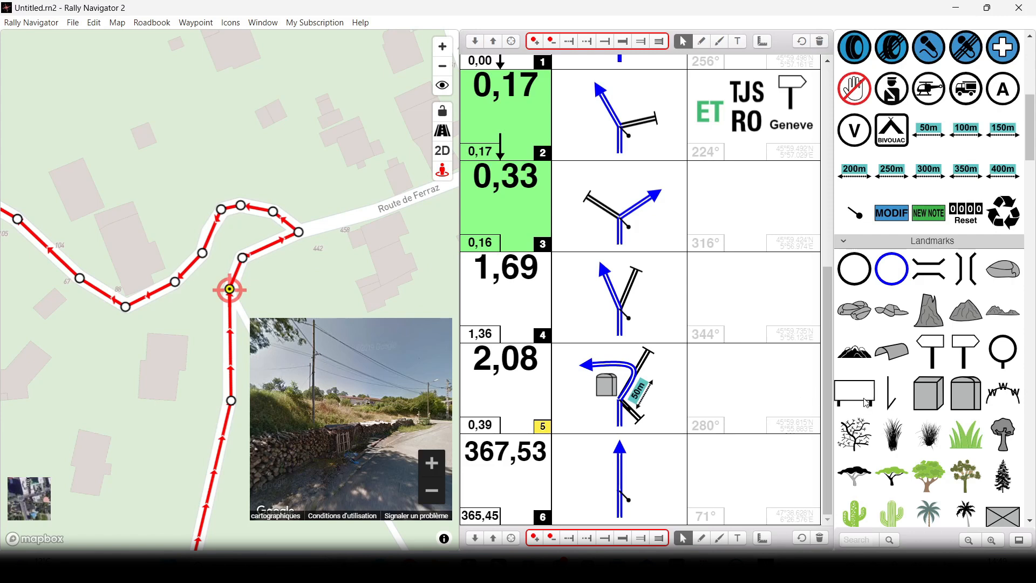
- Place a utility pole icon right of the upper side road in waypoint 5's tulip and close Street View
scroll(866, 403, down, 5)
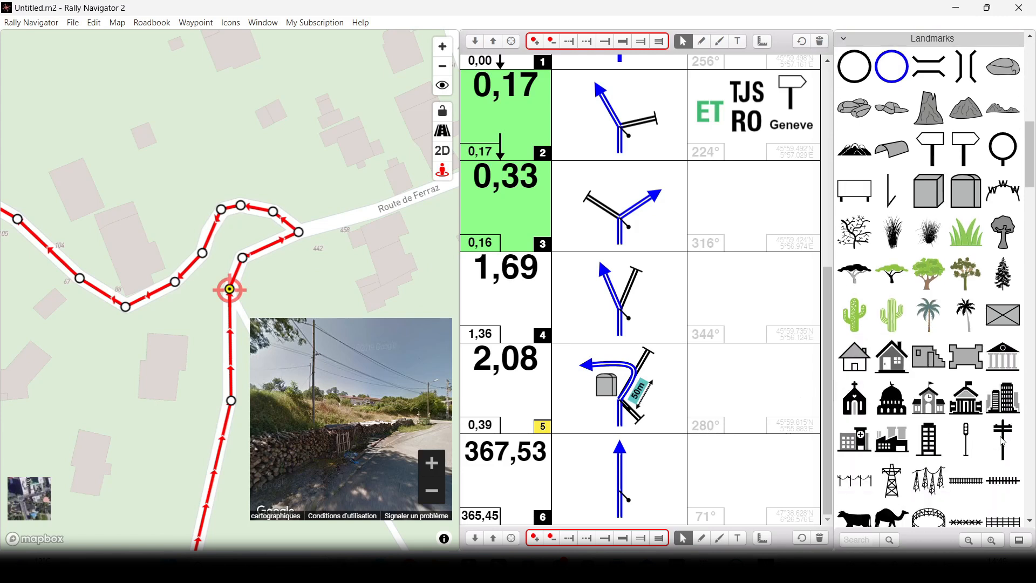
drag(1006, 441, 665, 369)
click(442, 170)
- Follow the route to the driveway fork on satellite imagery, add a waypoint there, and change its outgoing arrow to a solid single line
drag(71, 314, 354, 419)
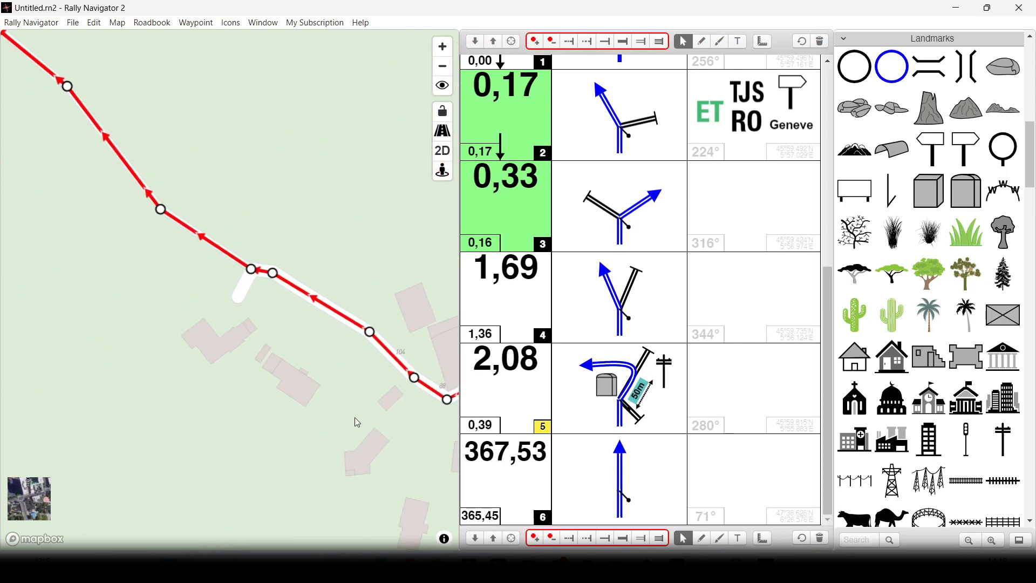
click(22, 504)
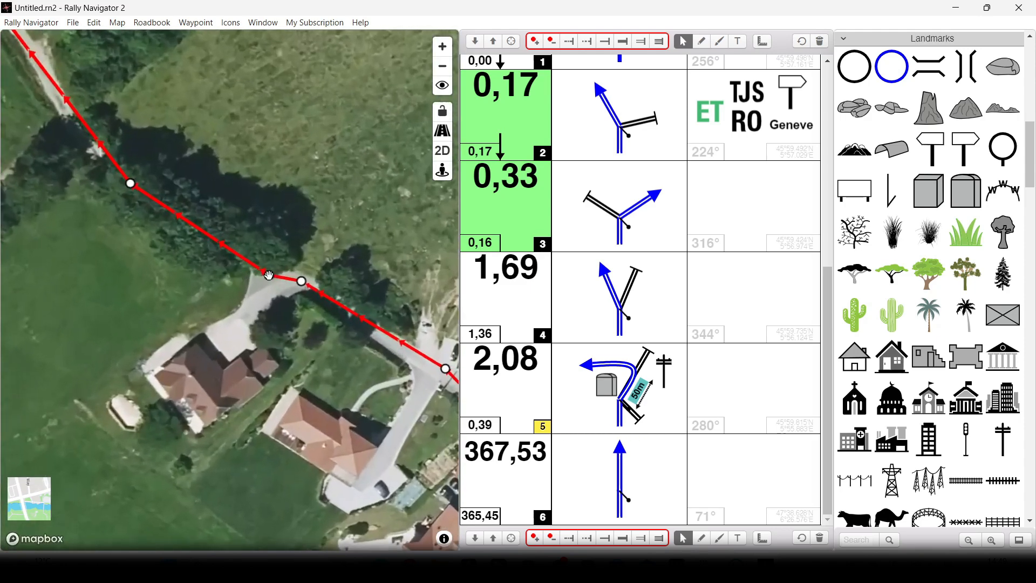
double_click(269, 275)
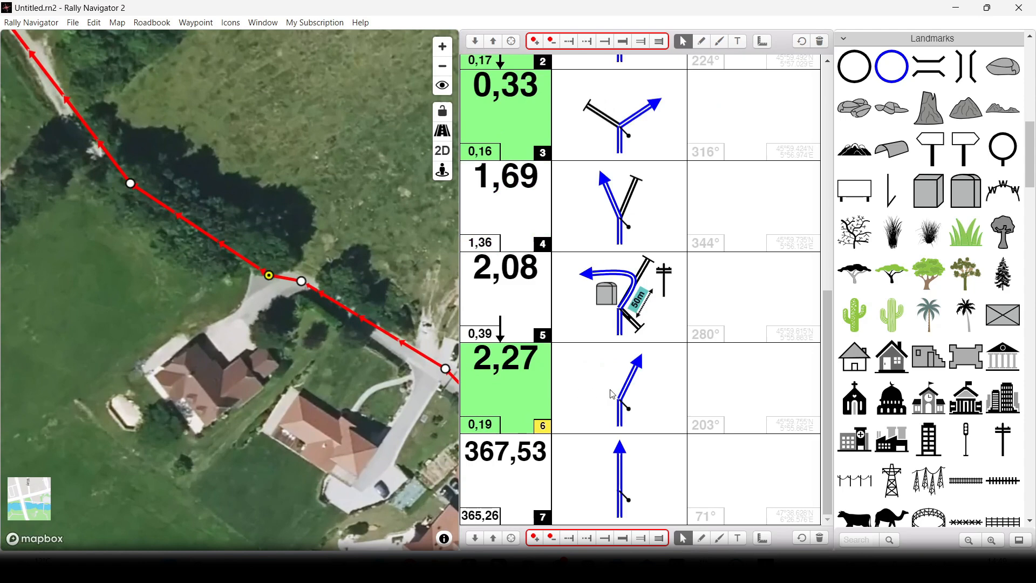
click(629, 382)
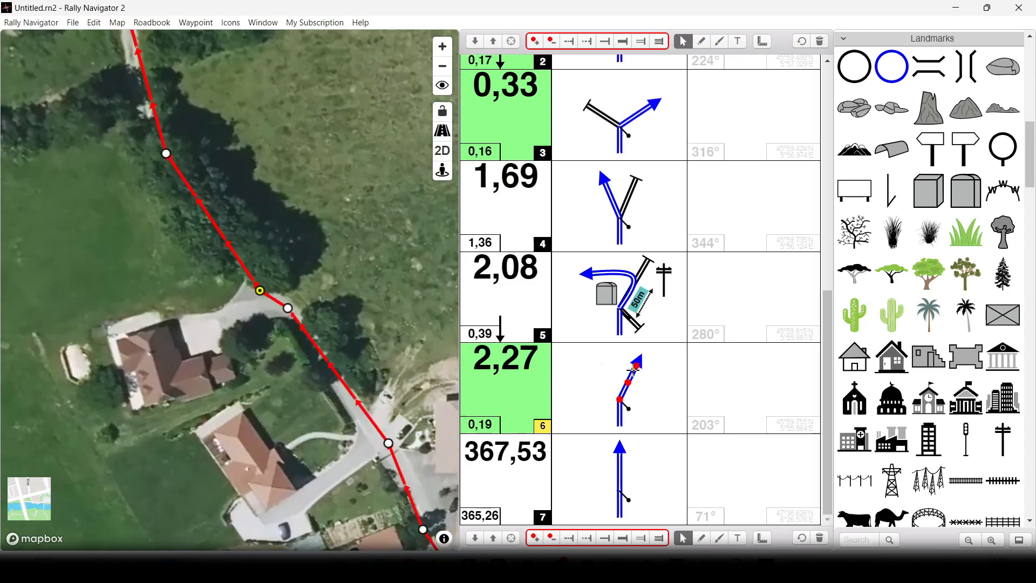
click(624, 42)
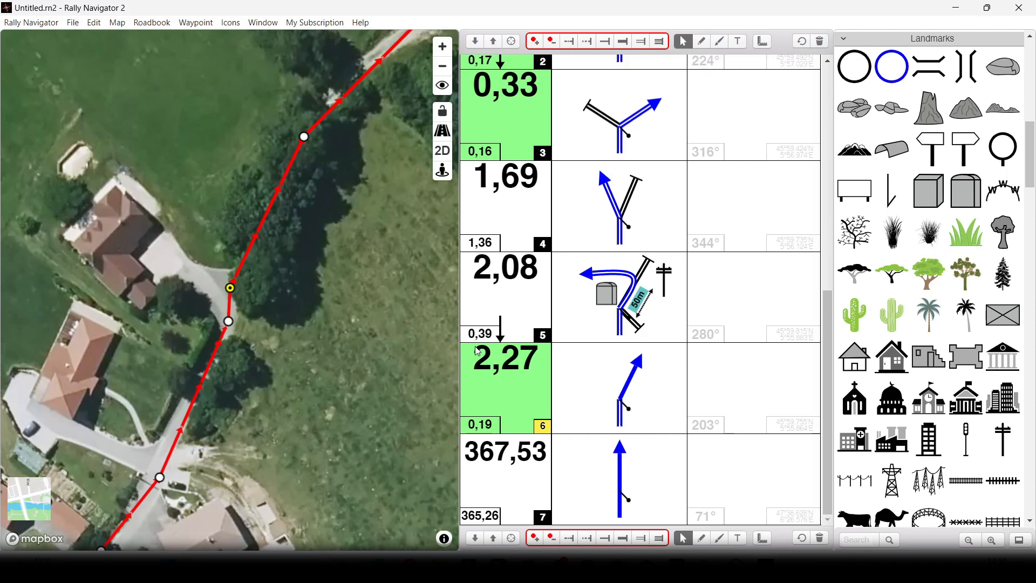
- Place a grey house icon left of the road in waypoint 6's tulip
mouse_move(856, 365)
mouse_down()
mouse_move(564, 404)
mouse_move(592, 410)
mouse_up()
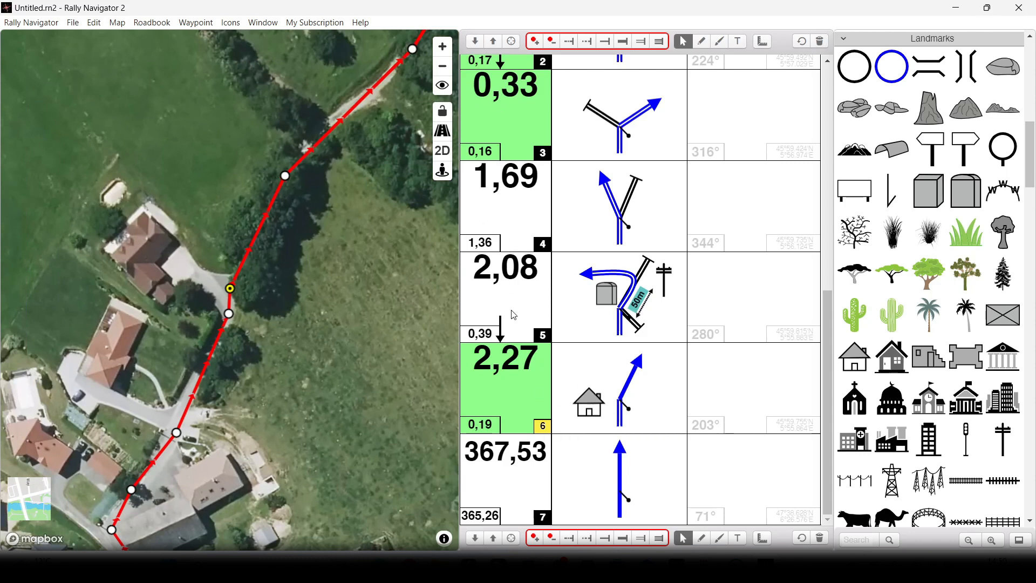
scroll(508, 227, up, 3)
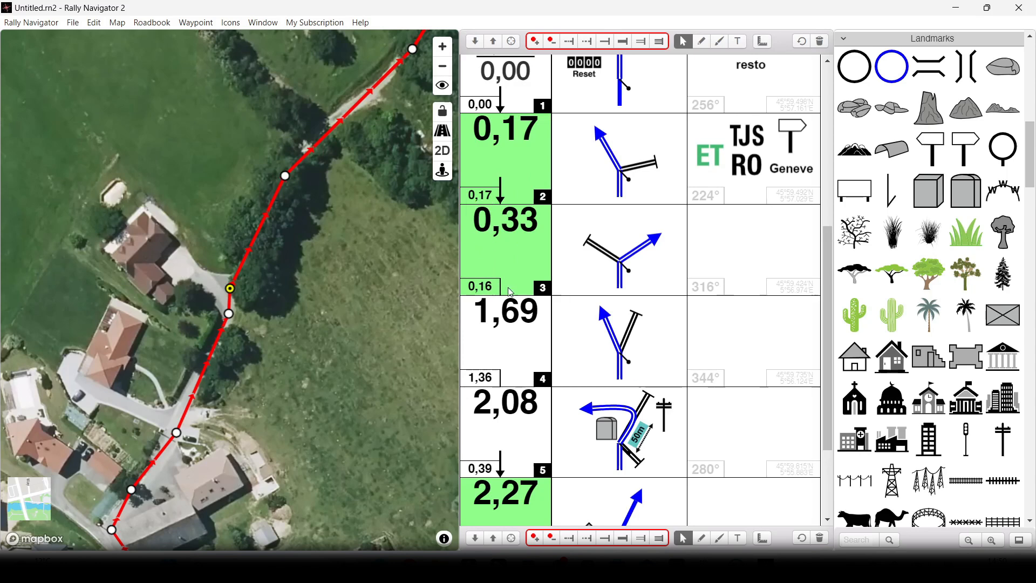
scroll(511, 292, down, 3)
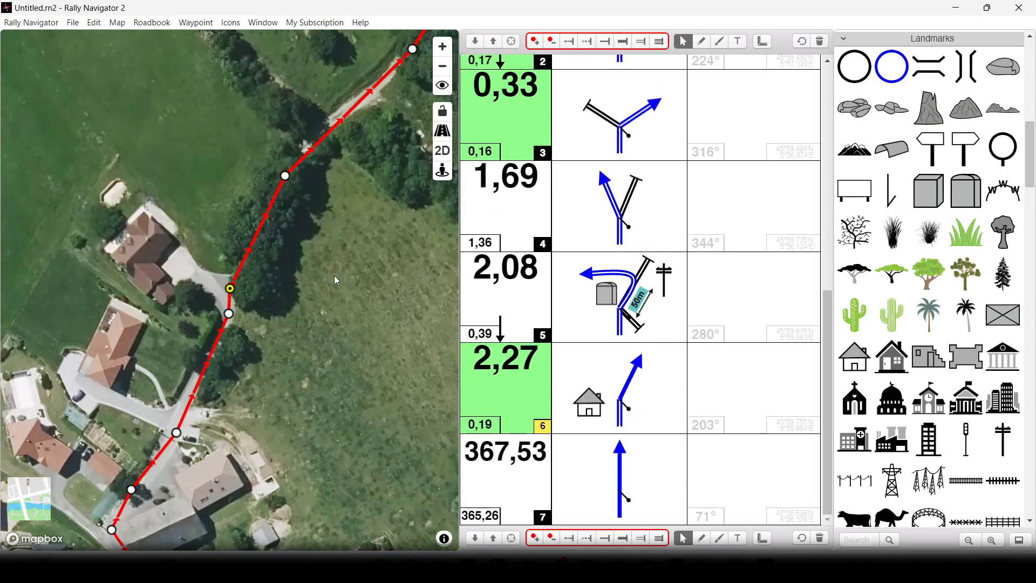
- Switch back to the street map, follow the track beyond waypoint 6 to the T-junction, and add a waypoint there
drag(319, 269, 304, 287)
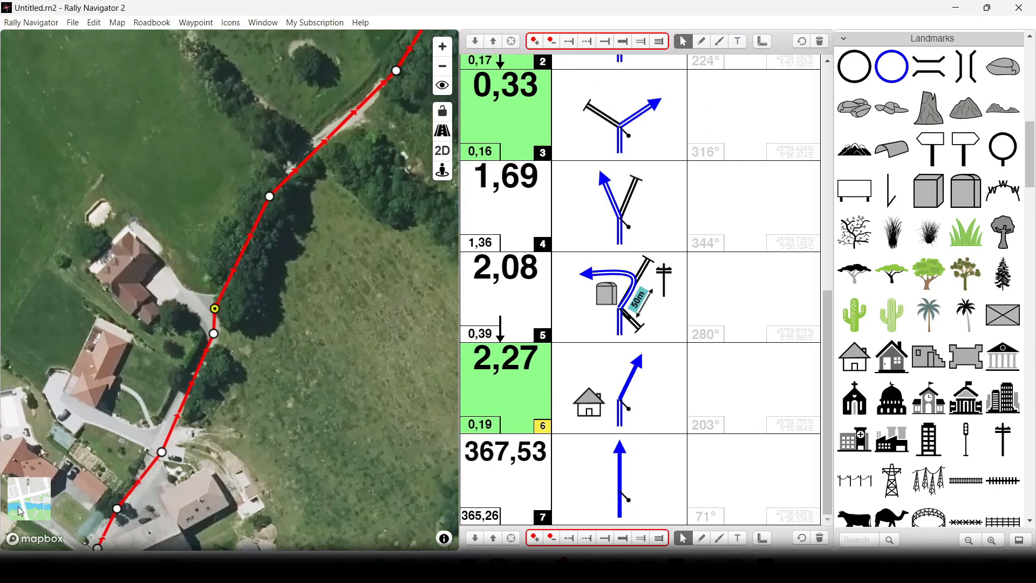
click(20, 507)
drag(377, 205, 92, 479)
drag(384, 239, 83, 302)
drag(375, 310, 101, 279)
drag(293, 167, 195, 297)
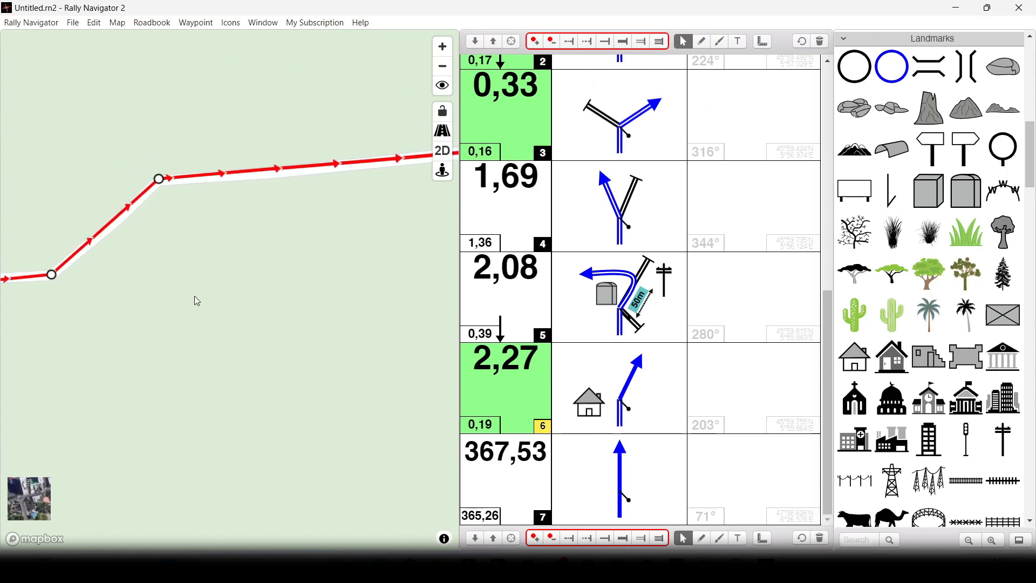
click(446, 86)
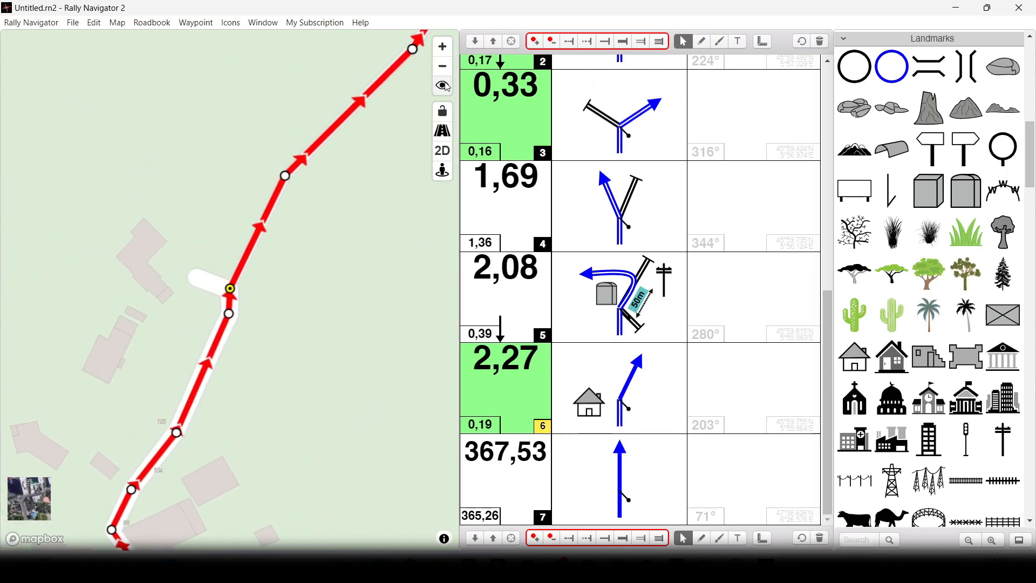
drag(399, 149, 51, 322)
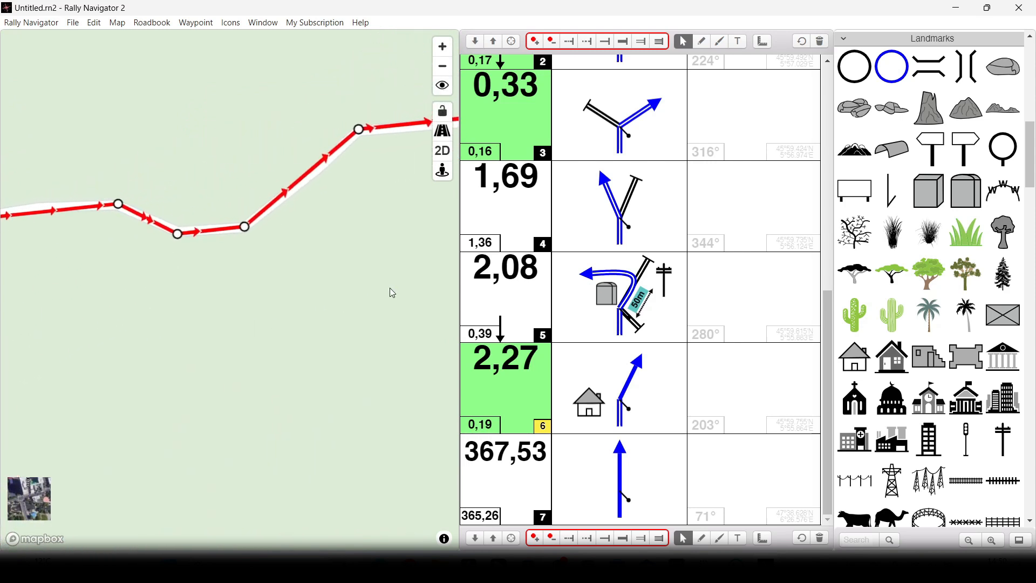
drag(393, 293, 151, 352)
drag(254, 335, 405, 257)
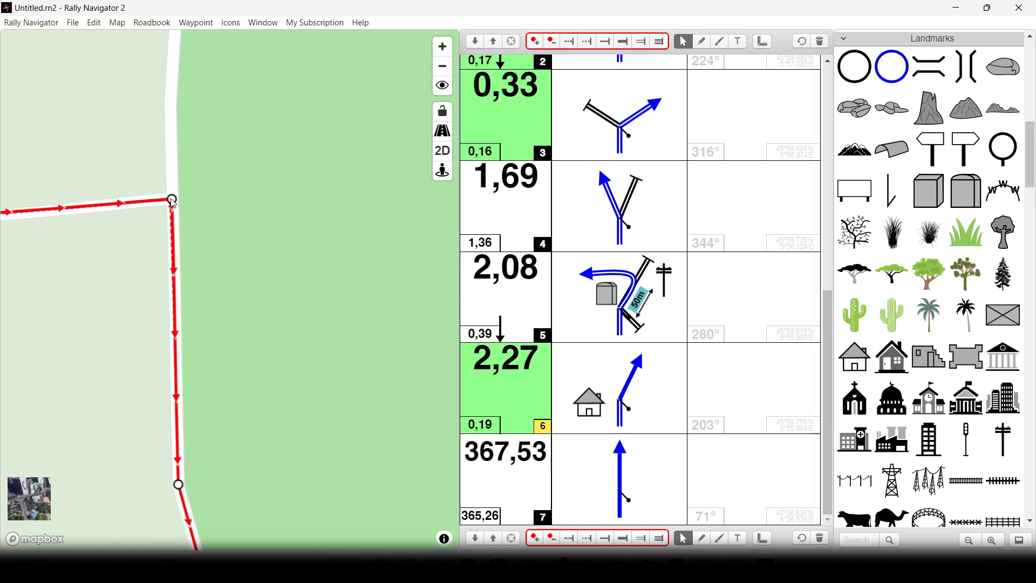
click(172, 201)
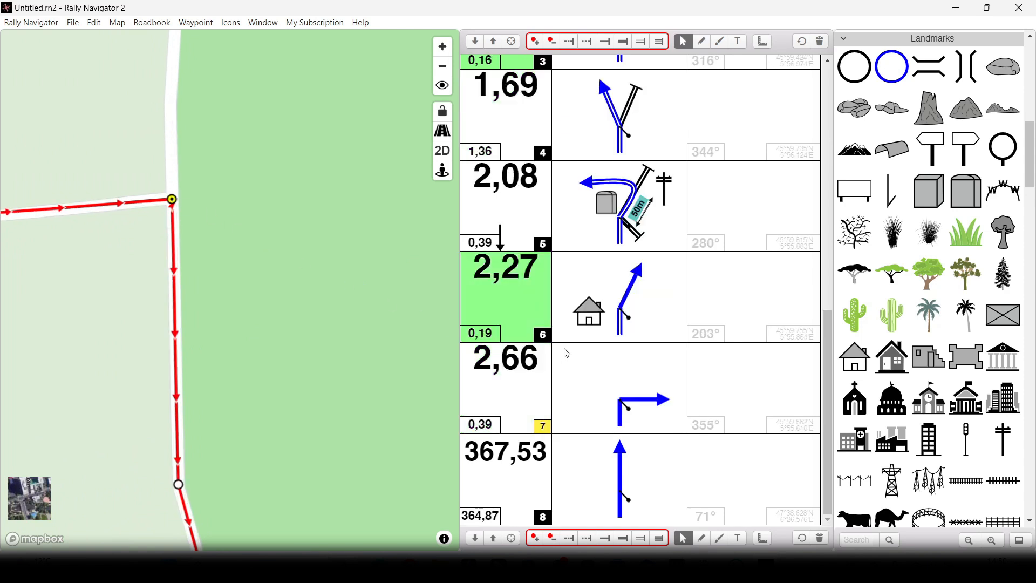
- Draw the left branch of waypoint 7's T-junction as a solid single line
click(492, 398)
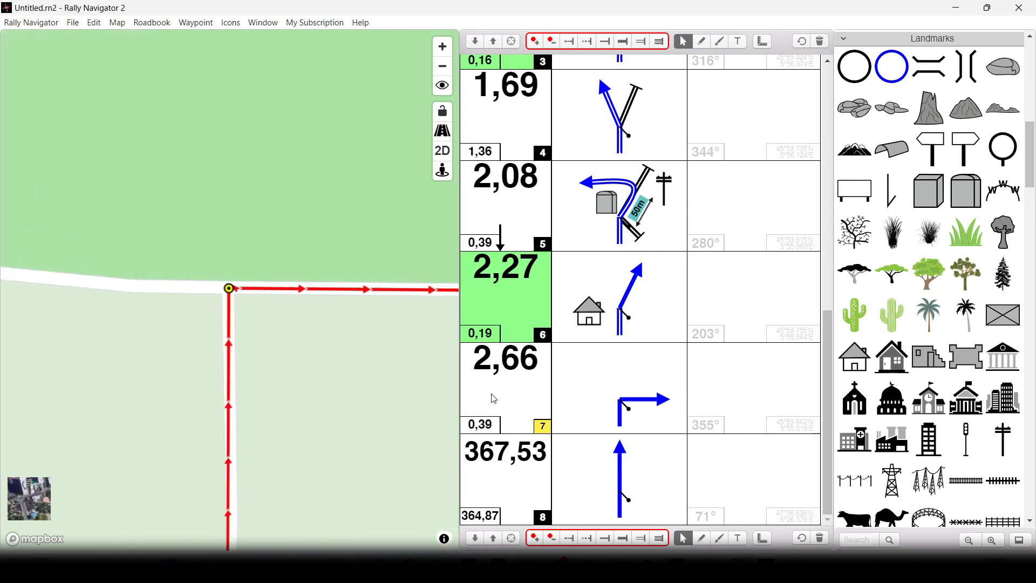
click(626, 41)
click(580, 400)
- Place a row of four green tree icons above the T-junction in waypoint 7's tulip to represent the forest edge
drag(936, 267, 600, 366)
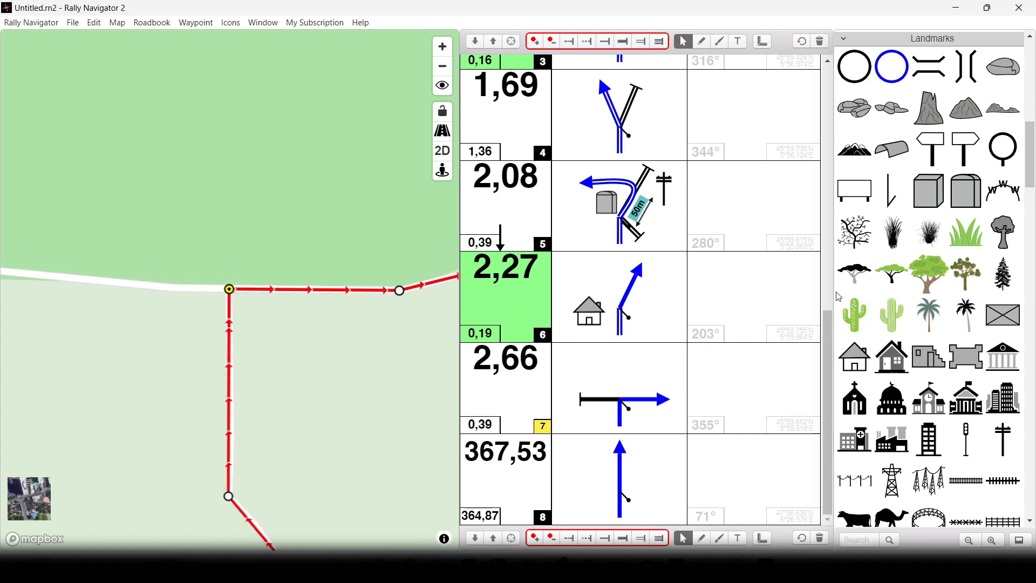
drag(932, 273, 622, 370)
drag(930, 273, 702, 356)
drag(930, 274, 652, 371)
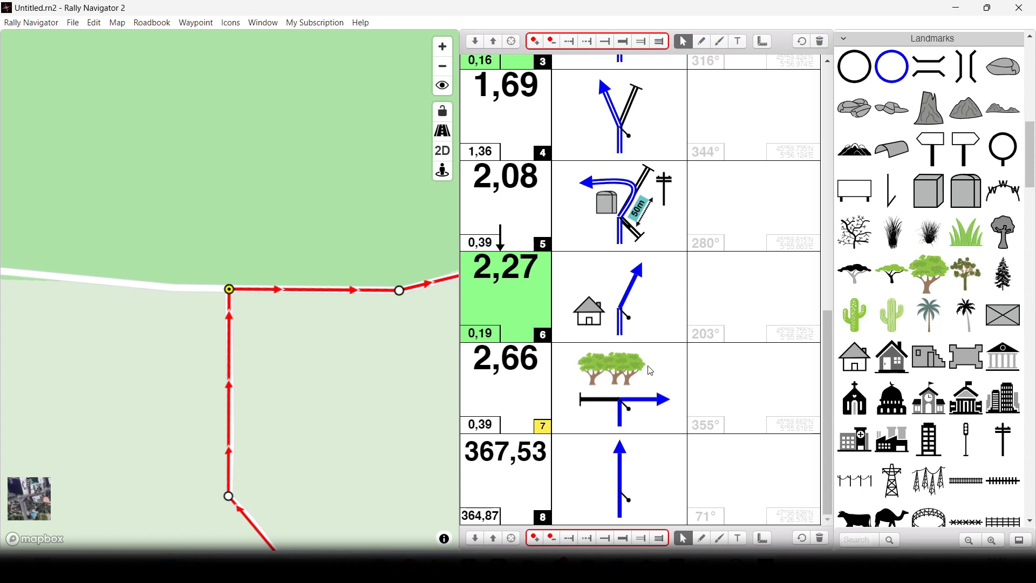
- Follow the track along the forest edge to where it crosses the road, and add a waypoint at the crossing
scroll(389, 331, down, 3)
scroll(389, 333, down, 2)
drag(404, 257, 139, 252)
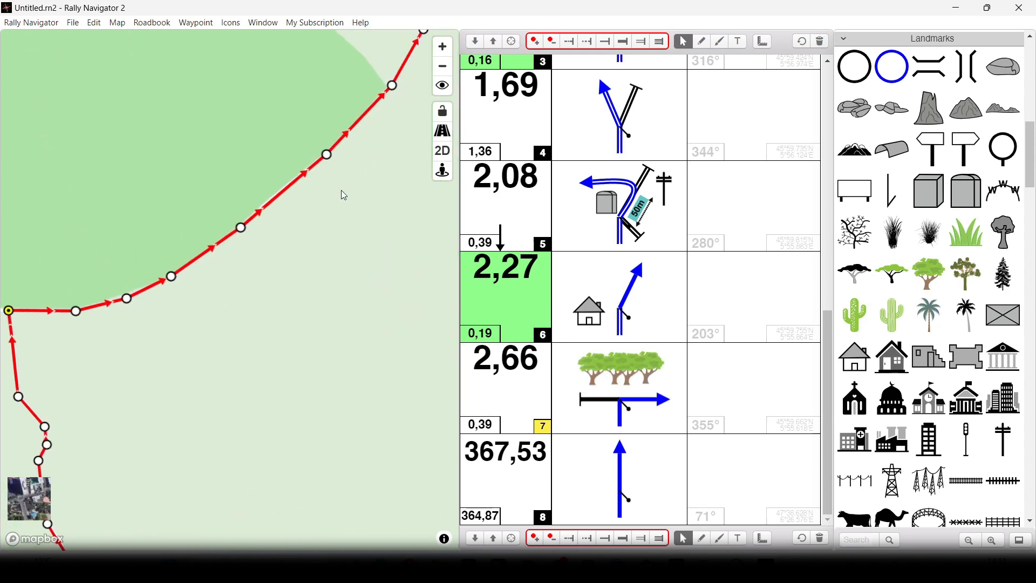
drag(344, 195, 153, 447)
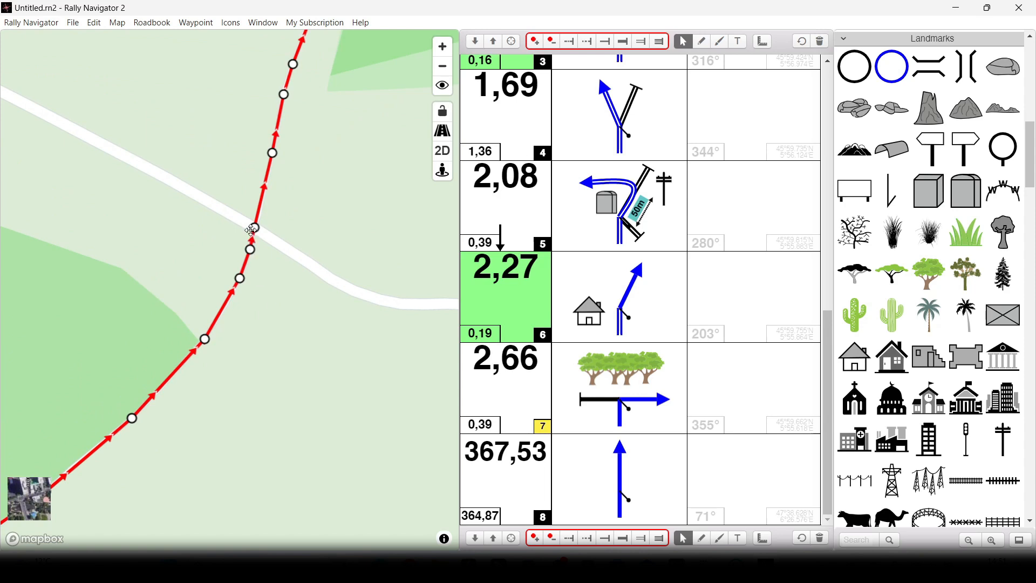
click(255, 228)
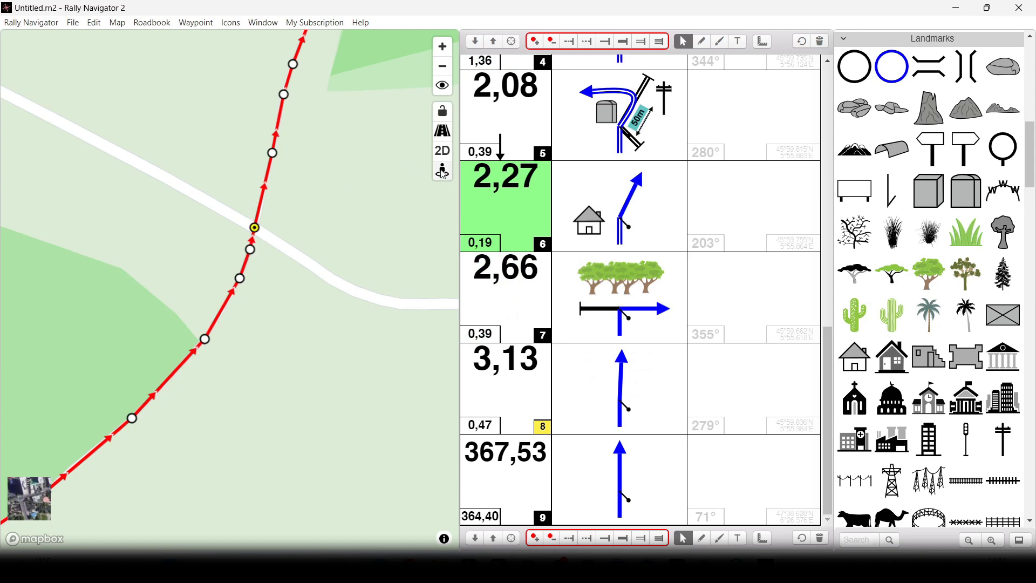
- Examine the road crossing at waypoint 8 in Street View, looking along the road in both directions and at the track beyond
click(443, 171)
drag(319, 233, 319, 229)
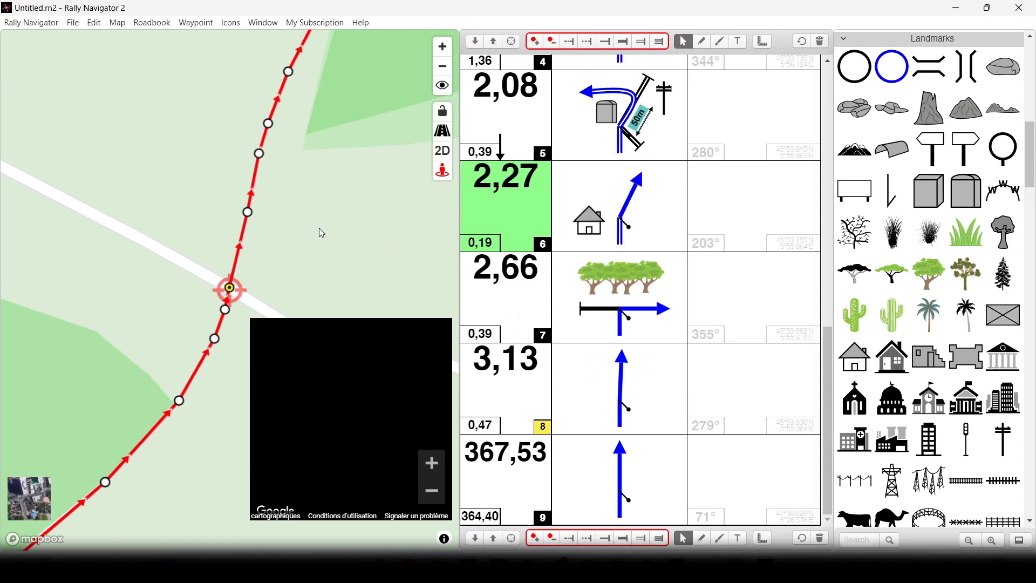
drag(396, 392, 286, 376)
drag(373, 383, 302, 394)
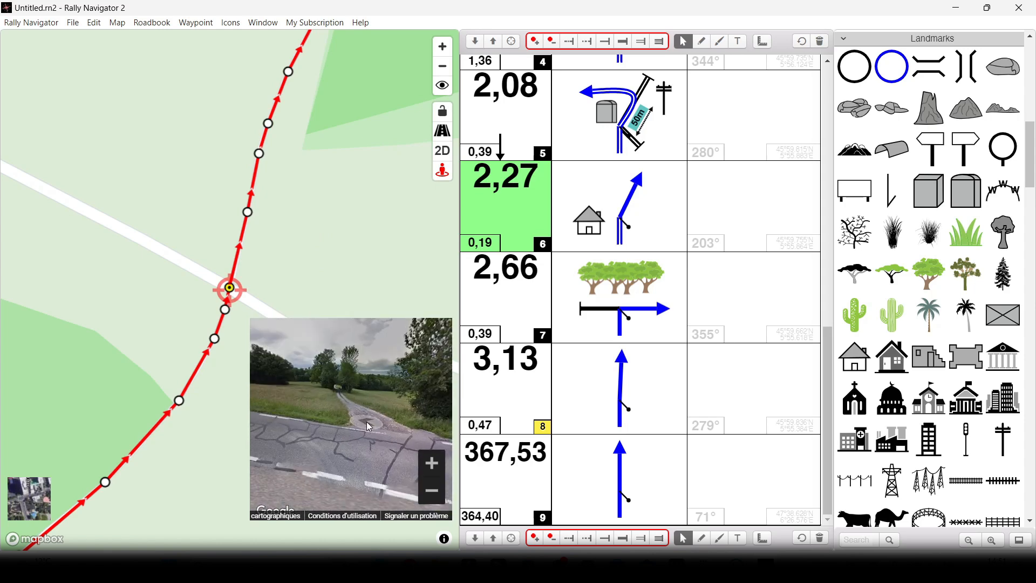
drag(413, 385, 260, 346)
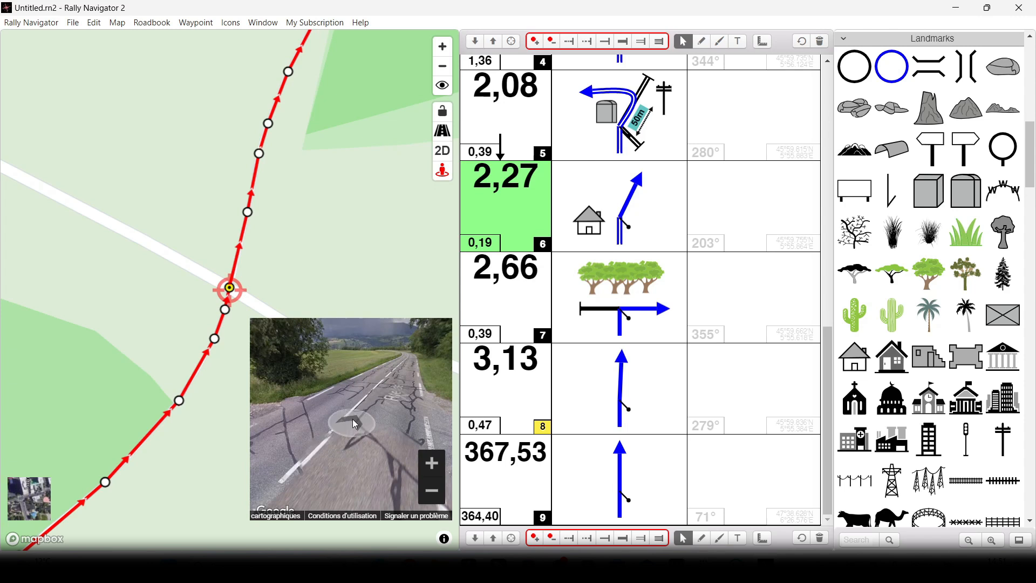
click(442, 177)
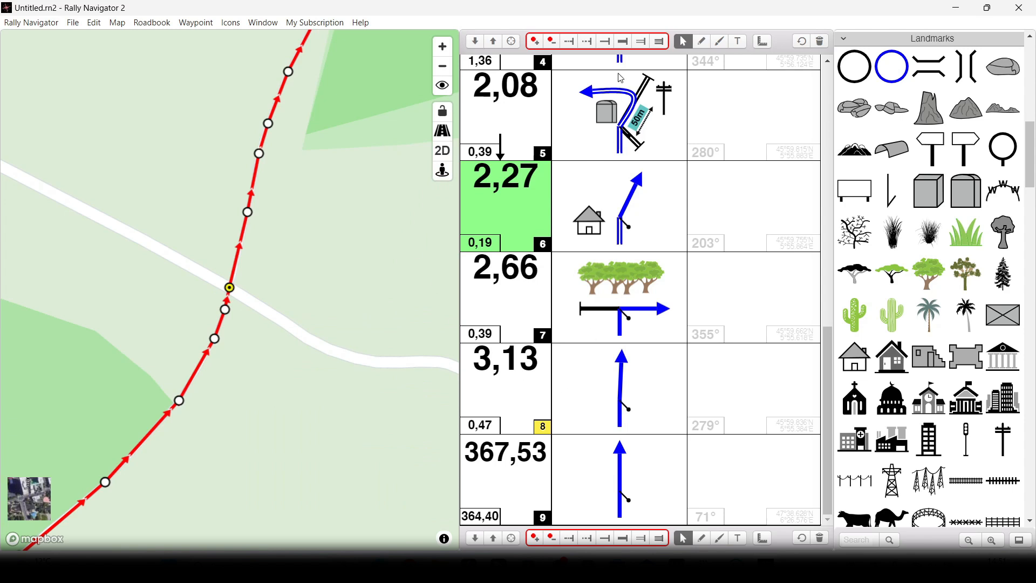
- Draw the crossing road to both sides of waypoint 8's tulip as double lines and add the boxed triple-exclamation danger icon beside the arrow
drag(621, 401, 575, 398)
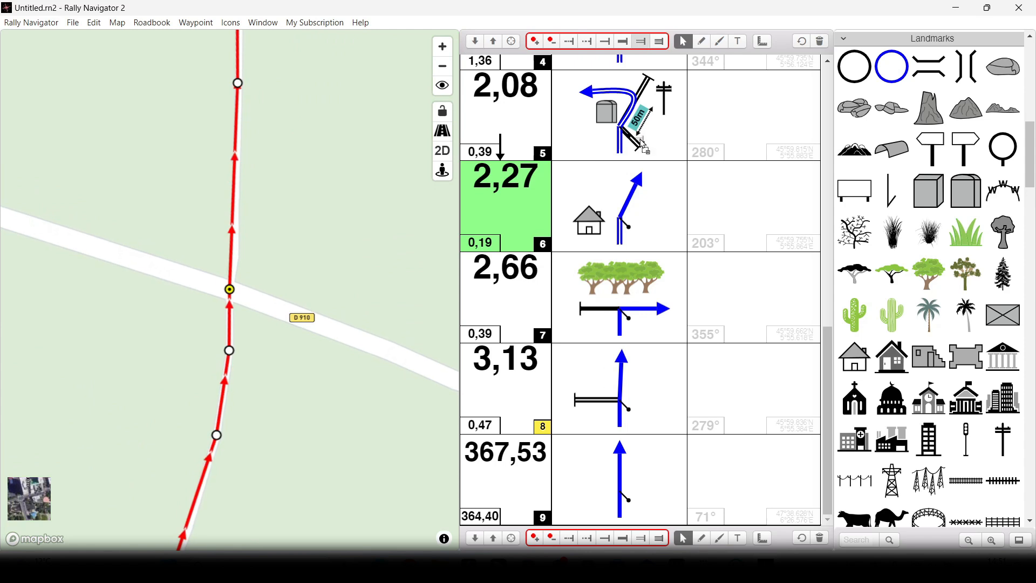
drag(621, 401, 669, 404)
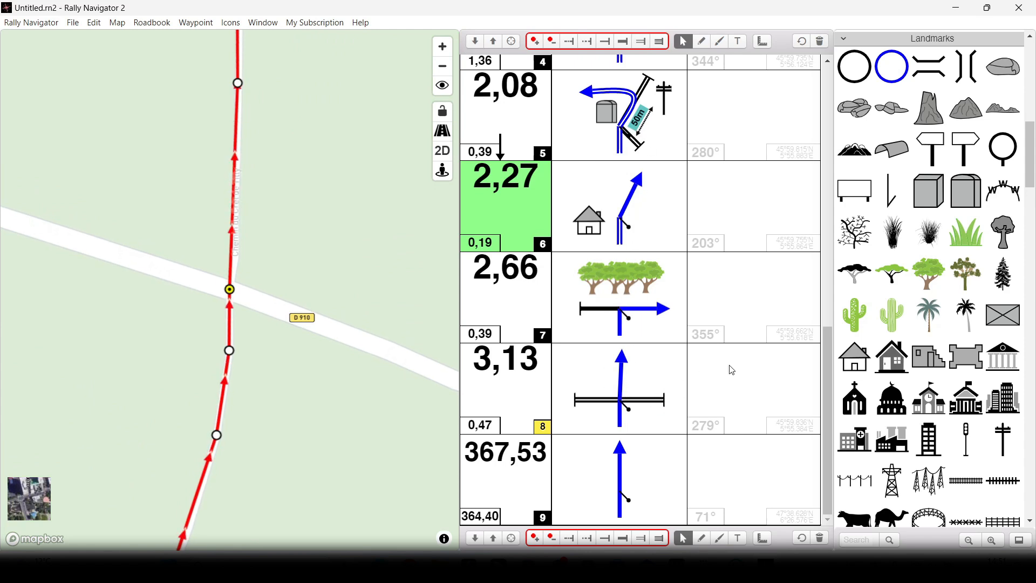
scroll(939, 333, up, 5)
scroll(940, 334, up, 5)
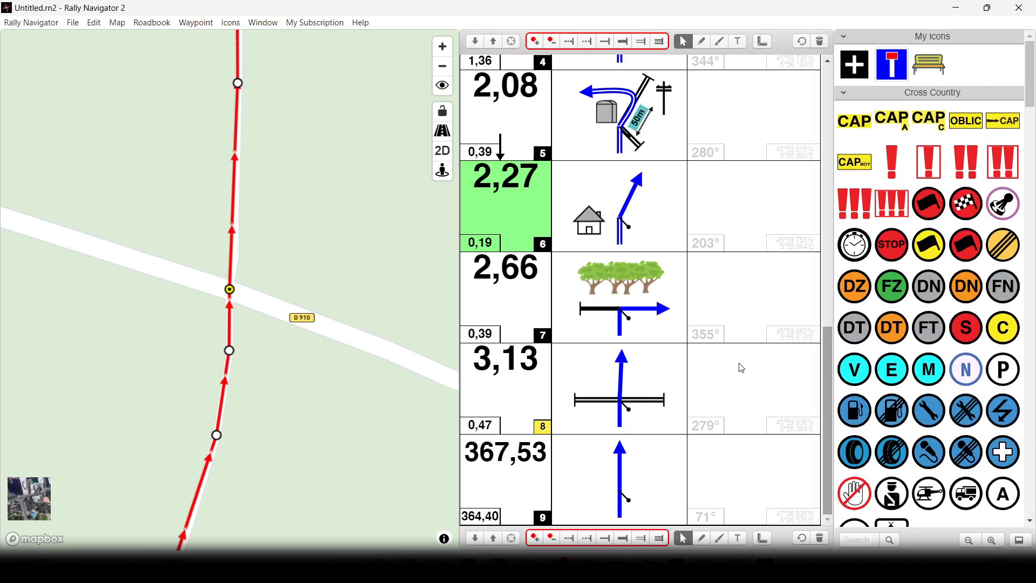
drag(896, 204, 586, 367)
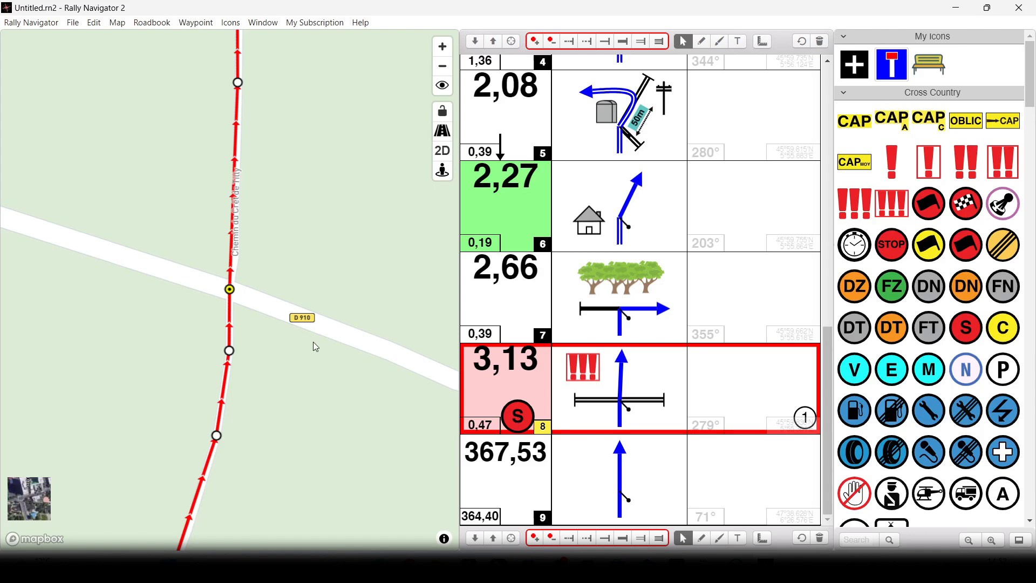
- Check the safety waypoint's radius around waypoint 8 on the map and reduce its Open Radius in the properties
scroll(313, 342, down, 3)
scroll(316, 346, down, 5)
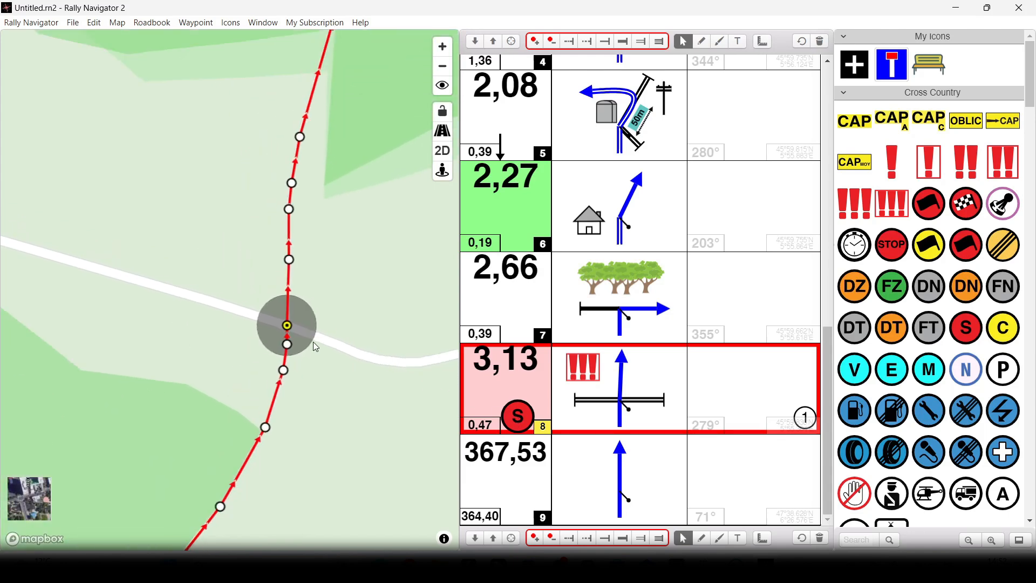
scroll(316, 346, down, 5)
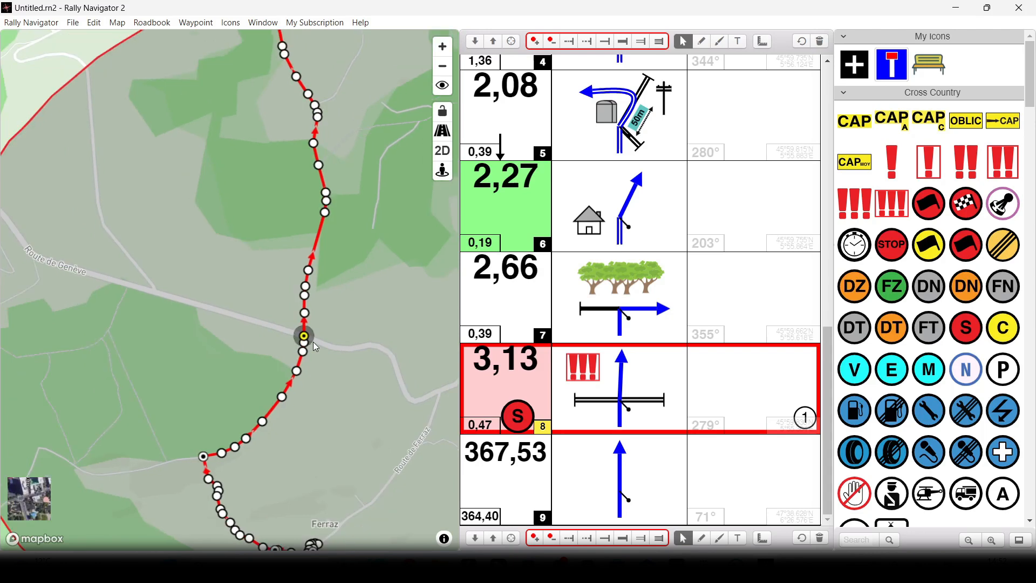
scroll(313, 341, up, 3)
drag(341, 394, 306, 257)
scroll(305, 257, down, 2)
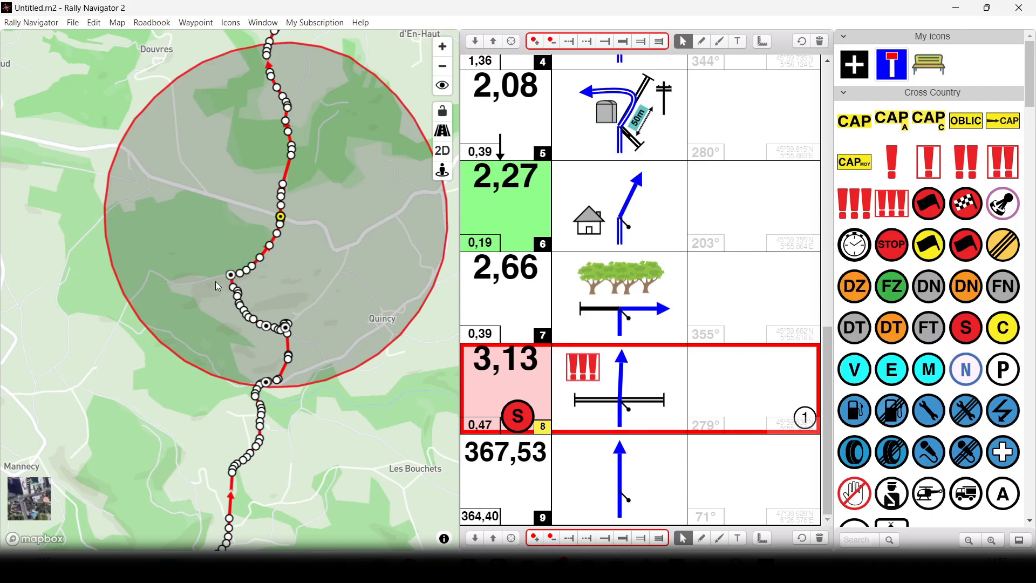
double_click(230, 274)
right_click(522, 419)
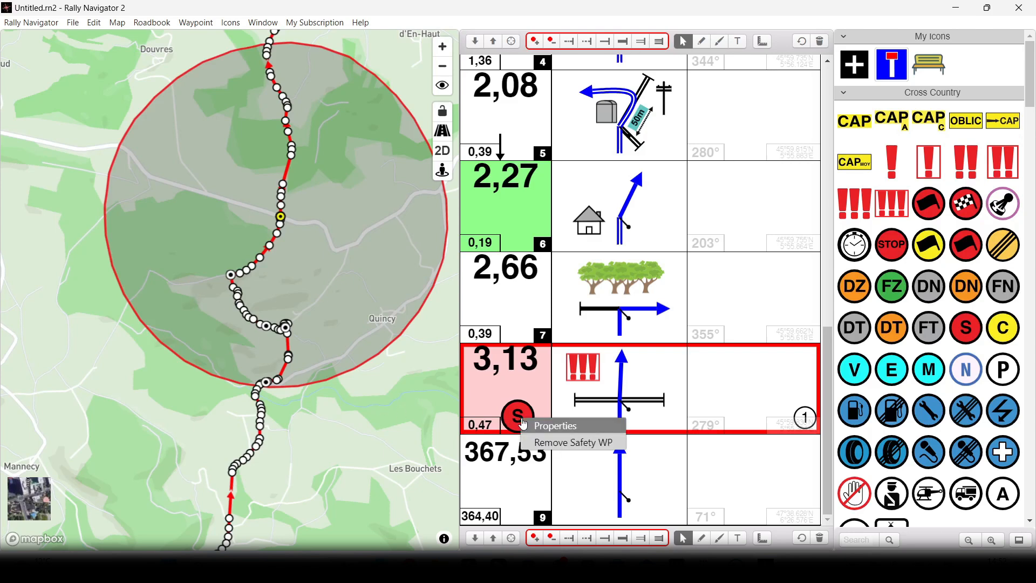
click(549, 427)
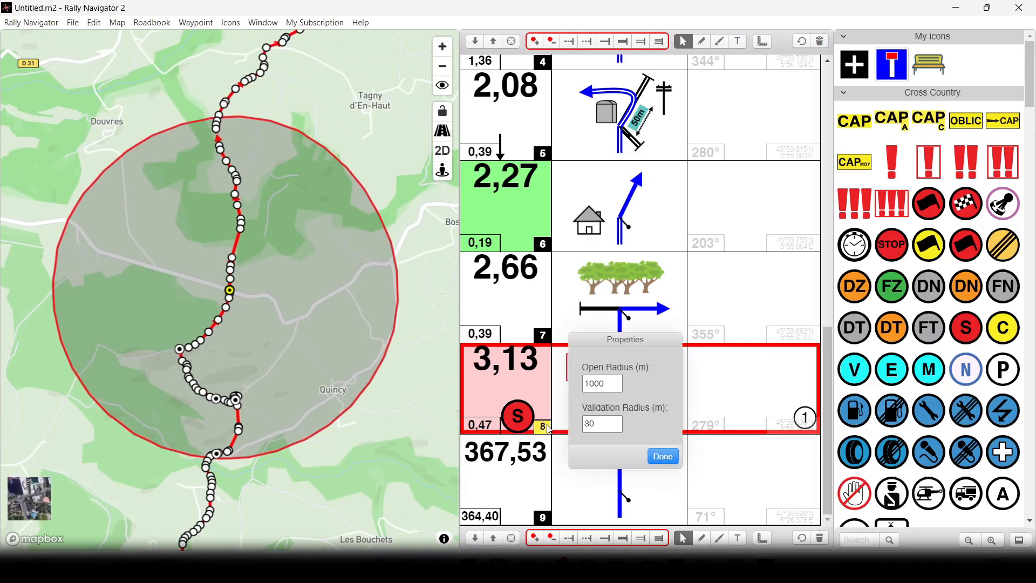
click(616, 392)
click(666, 460)
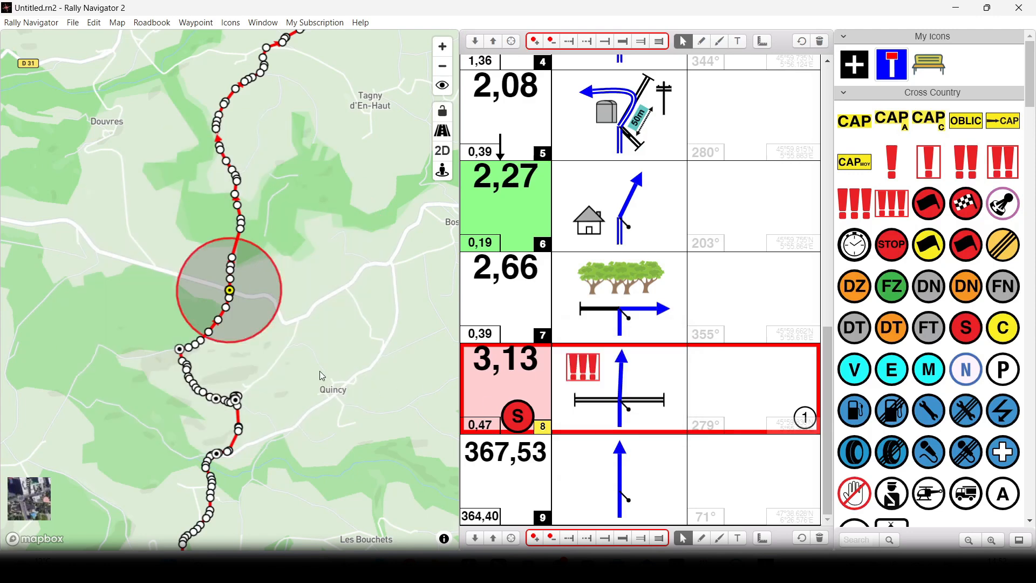
- Place the octagonal STOP road sign in waypoint 8's notes and remove it again
scroll(226, 311, up, 3)
scroll(235, 268, up, 4)
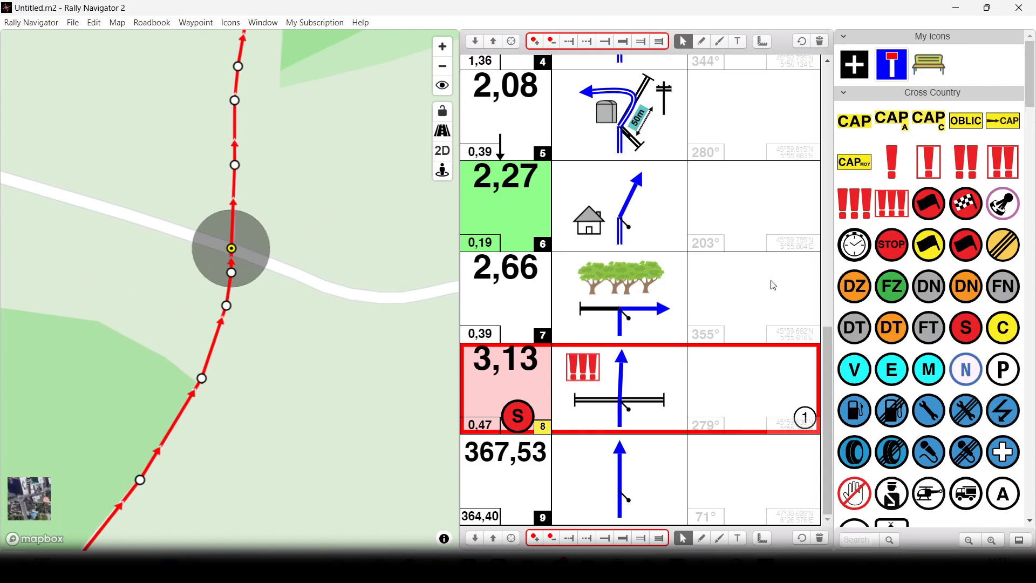
scroll(928, 270, down, 5)
scroll(928, 270, down, 15)
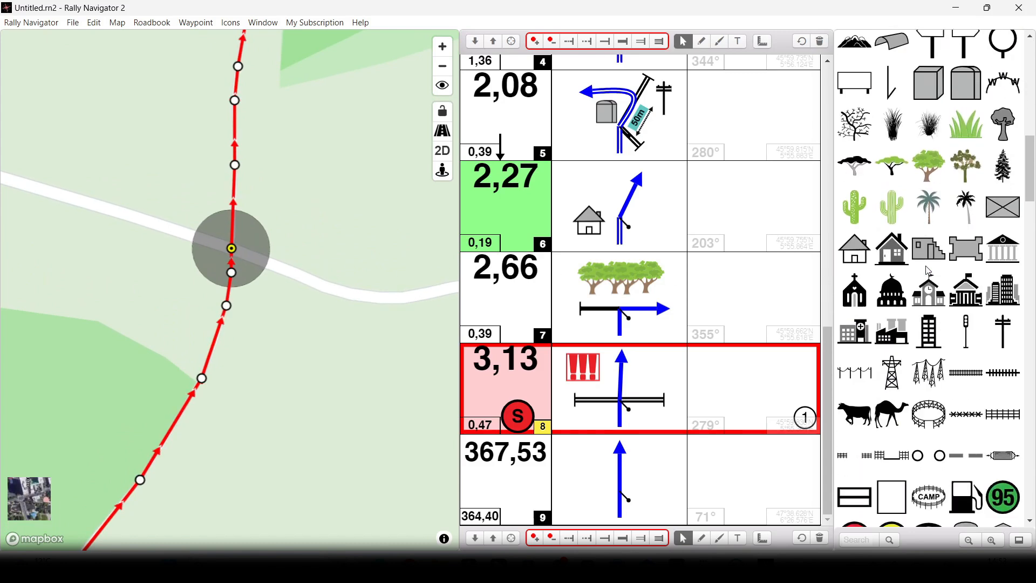
scroll(928, 272, down, 8)
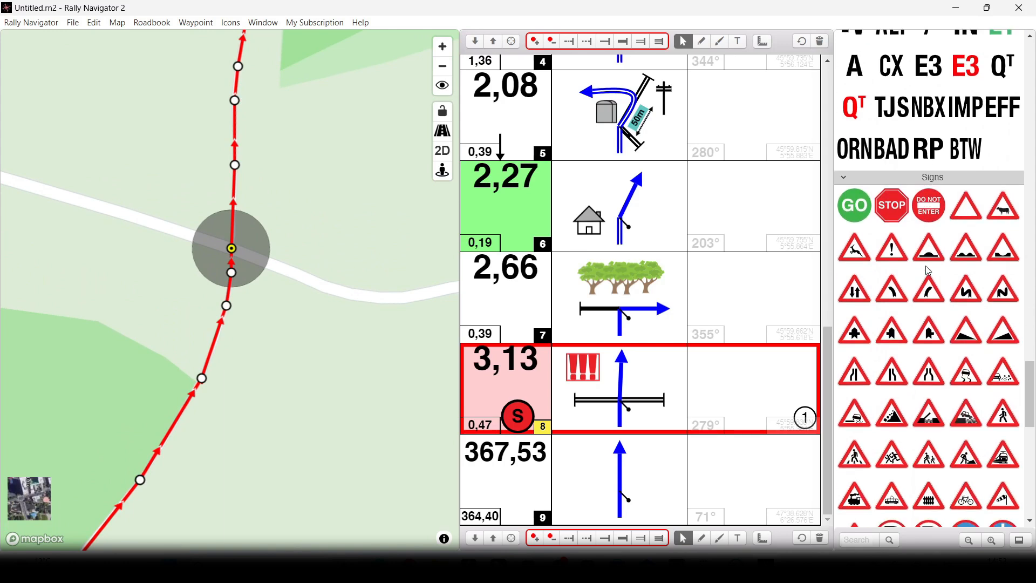
scroll(890, 198, up, 4)
drag(892, 201, 753, 378)
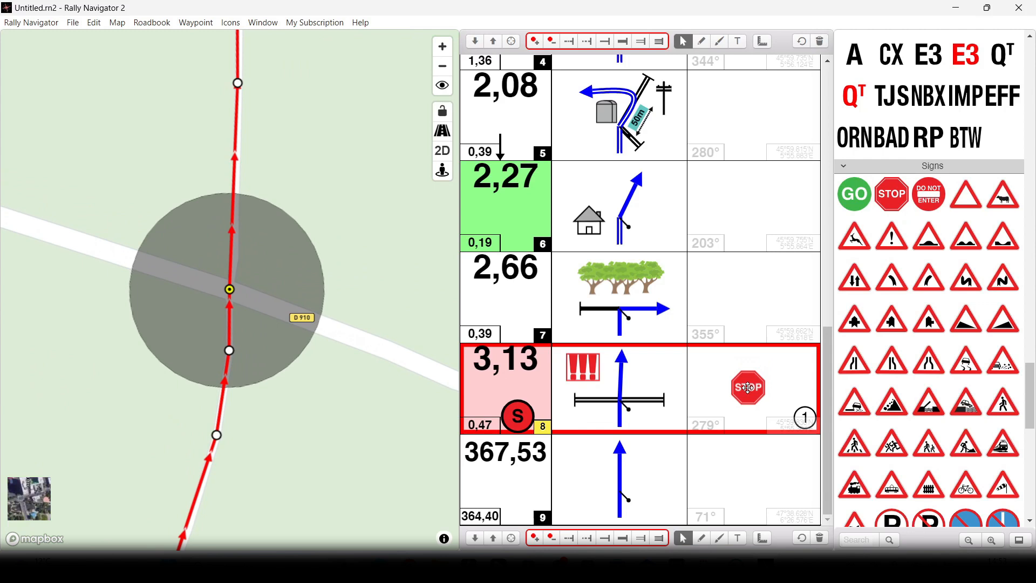
click(748, 388)
click(821, 43)
- Place the round red STOP icon from the Cross Country set beside the arrow in waypoint 8's tulip
scroll(935, 363, up, 8)
scroll(935, 363, up, 10)
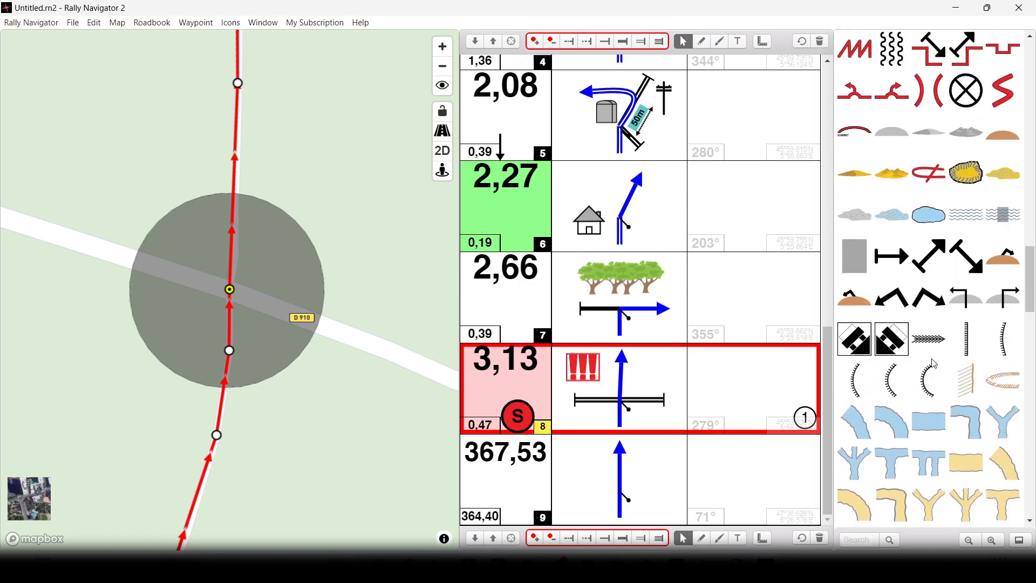
scroll(935, 363, up, 10)
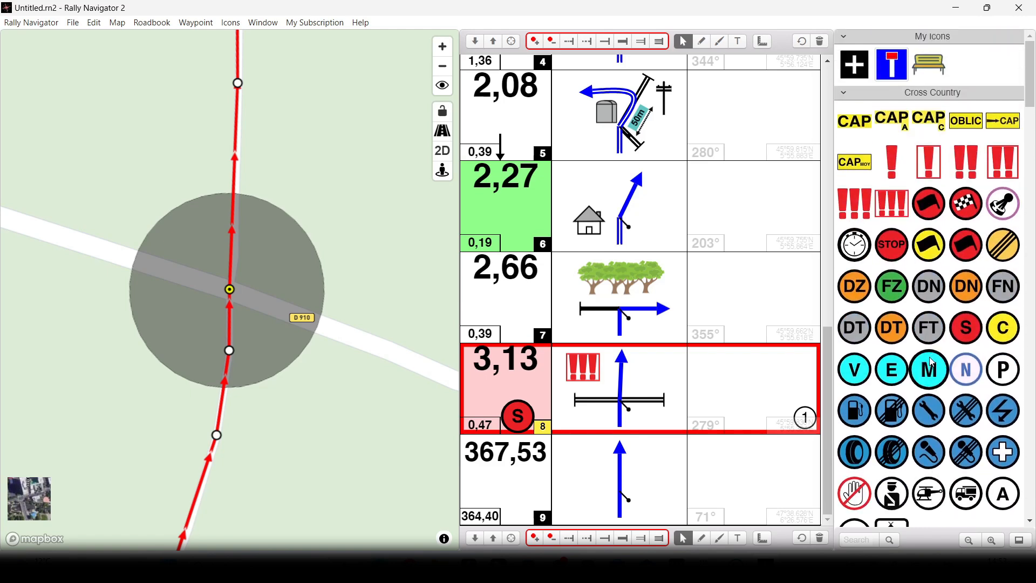
drag(896, 252, 656, 376)
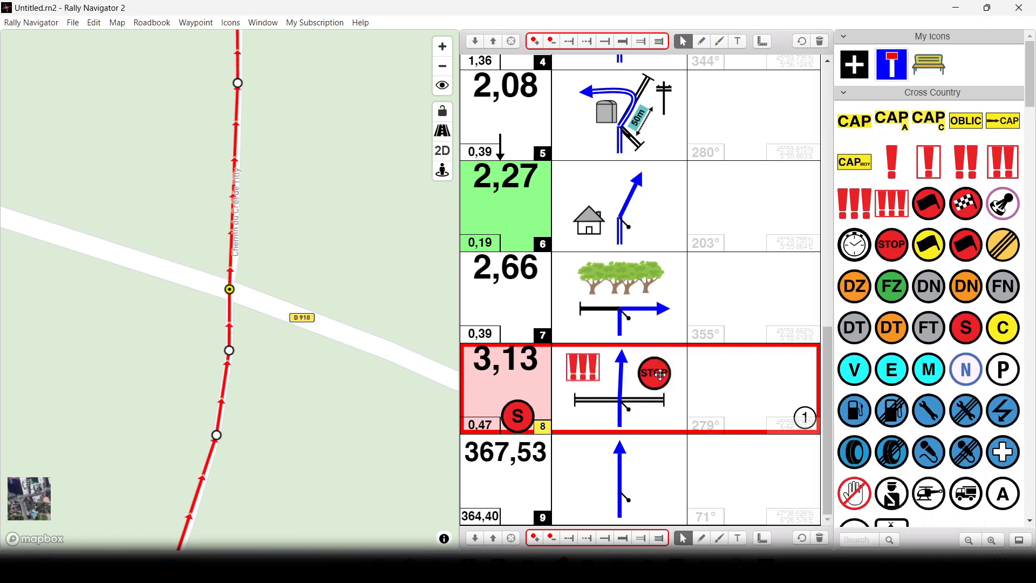
- Increase the stop time in seconds in the properties of waypoint 8's STOP icon
right_click(661, 375)
click(683, 381)
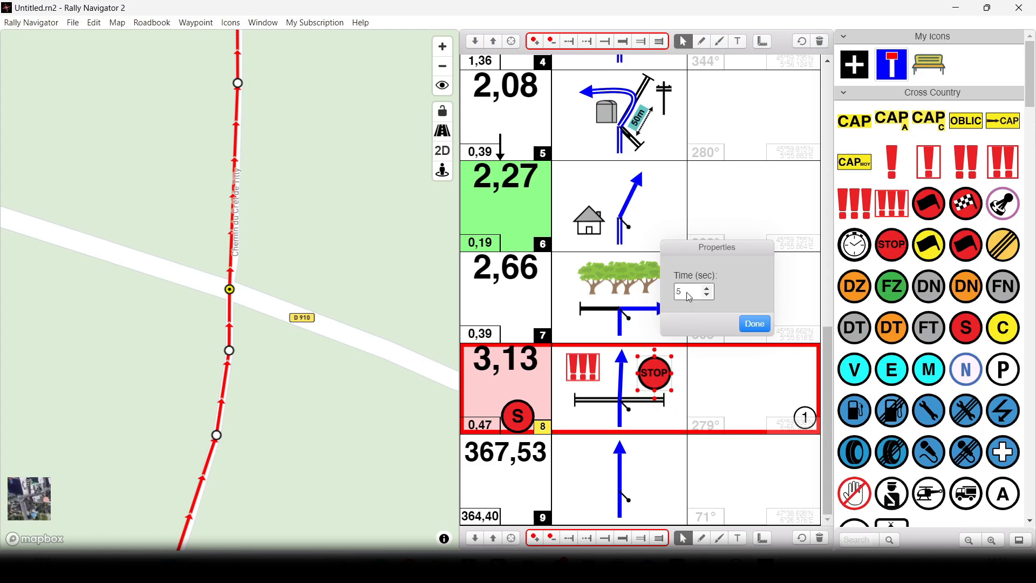
click(707, 288)
click(707, 287)
click(751, 330)
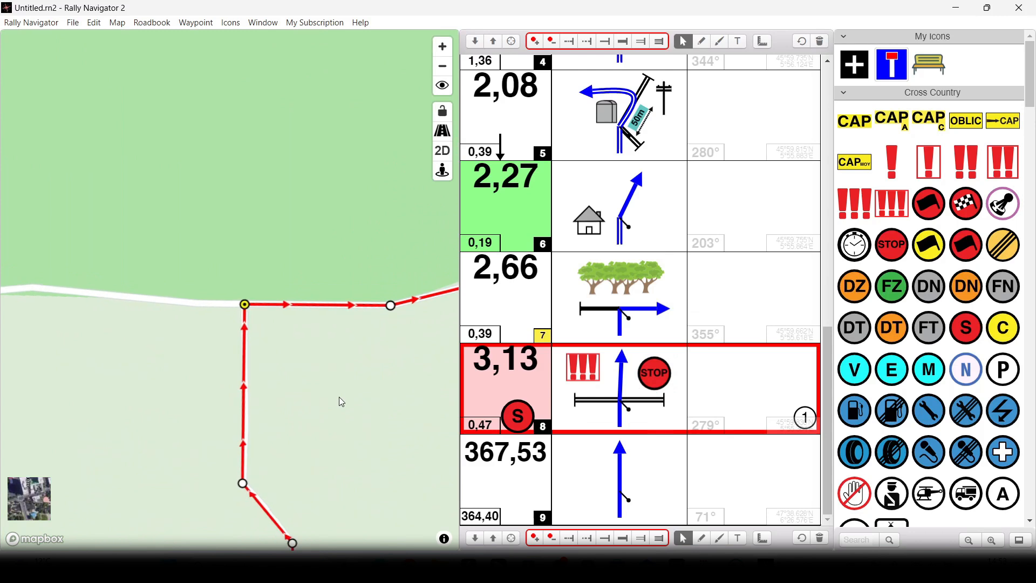
click(655, 378)
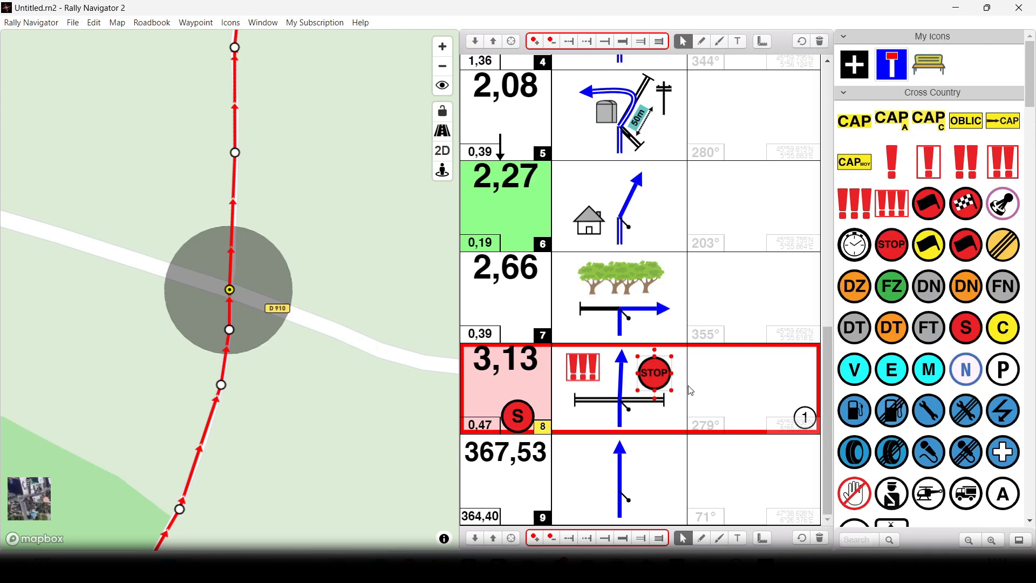
click(674, 415)
- Using satellite view, add a waypoint at the field-track junction north of the road crossing and draw its right branch as a thin single line
scroll(317, 285, down, 12)
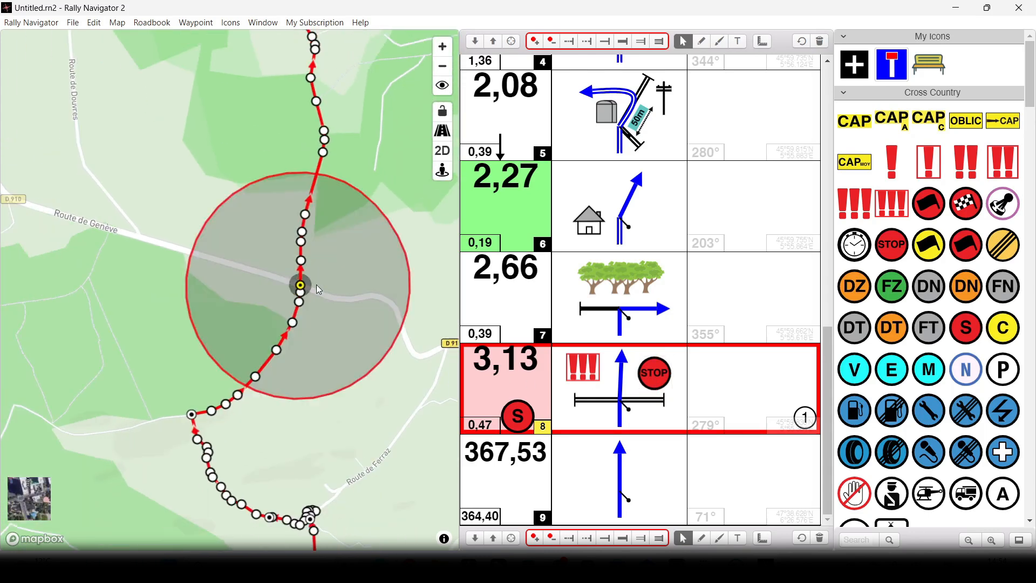
scroll(316, 284, down, 3)
drag(346, 125, 315, 342)
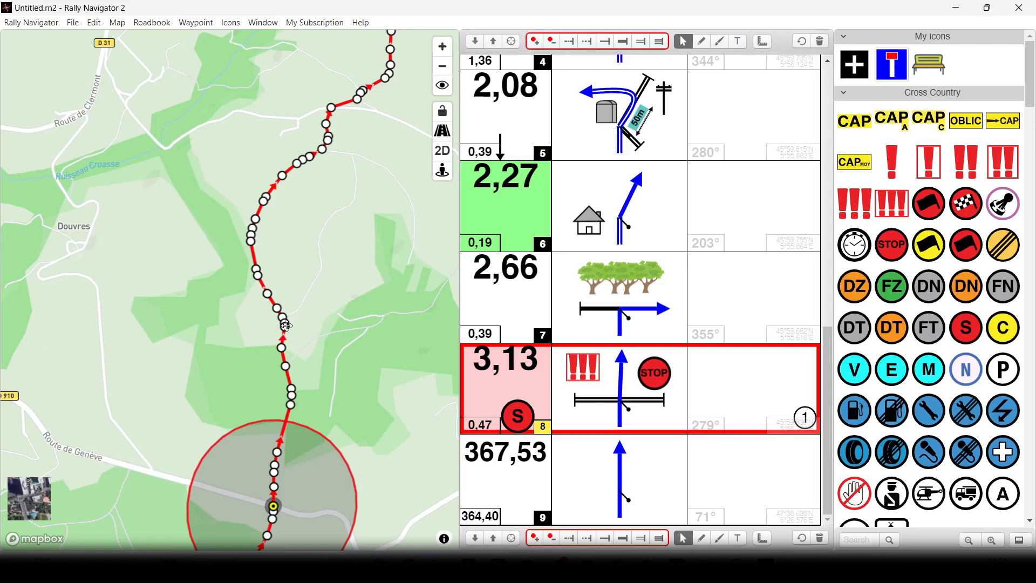
scroll(293, 320, up, 8)
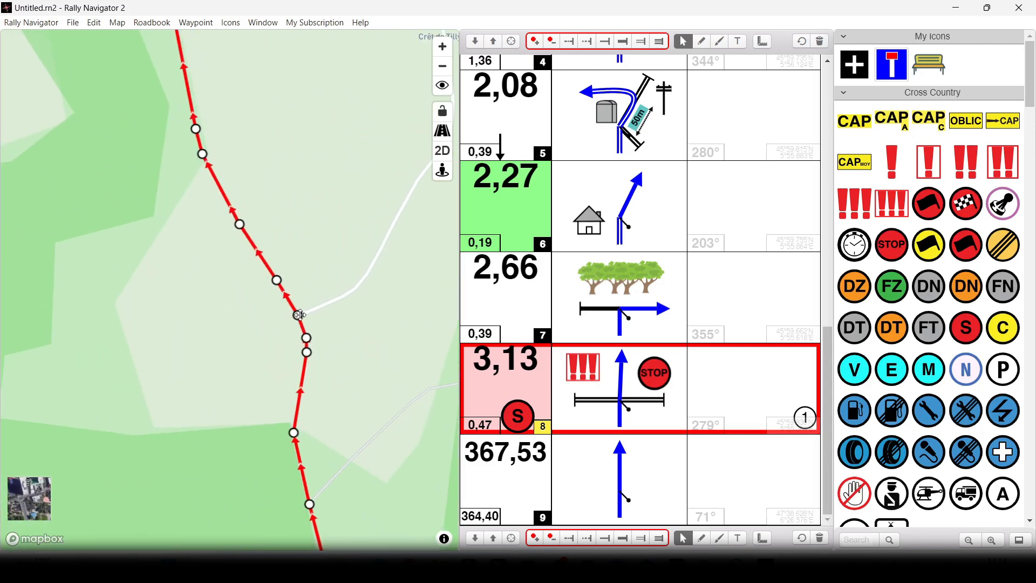
click(21, 494)
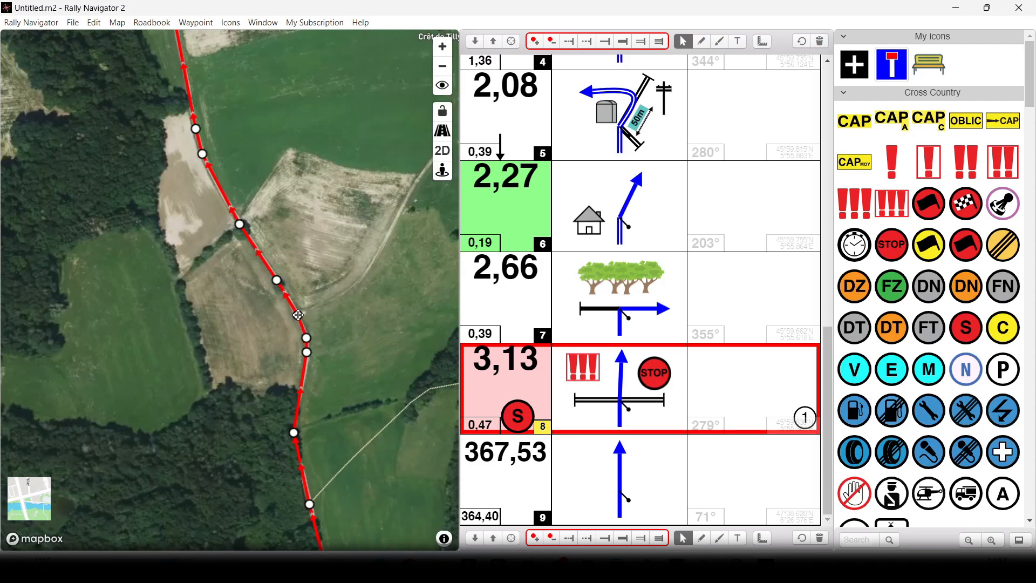
click(298, 314)
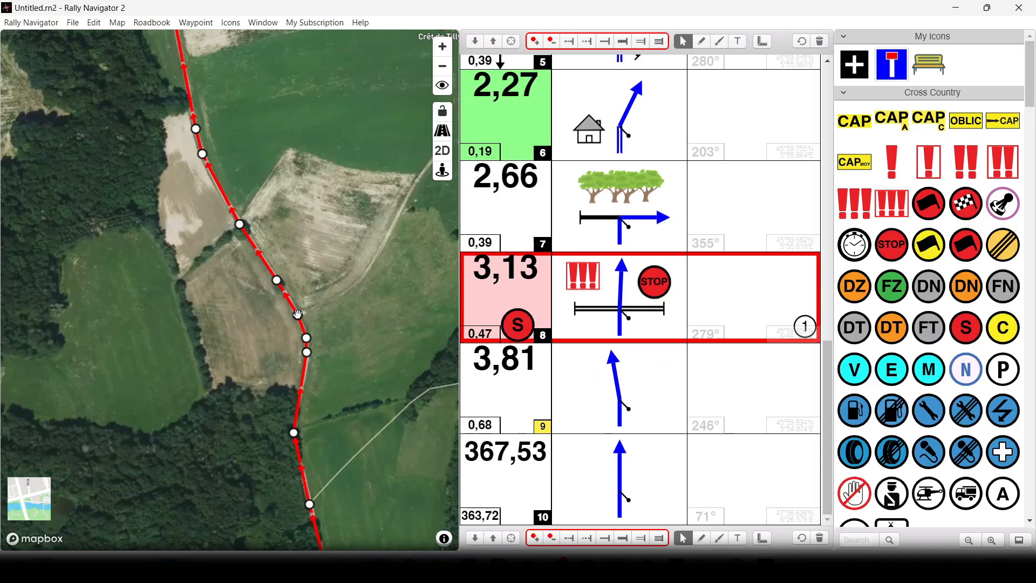
drag(602, 41, 655, 389)
scroll(316, 379, up, 3)
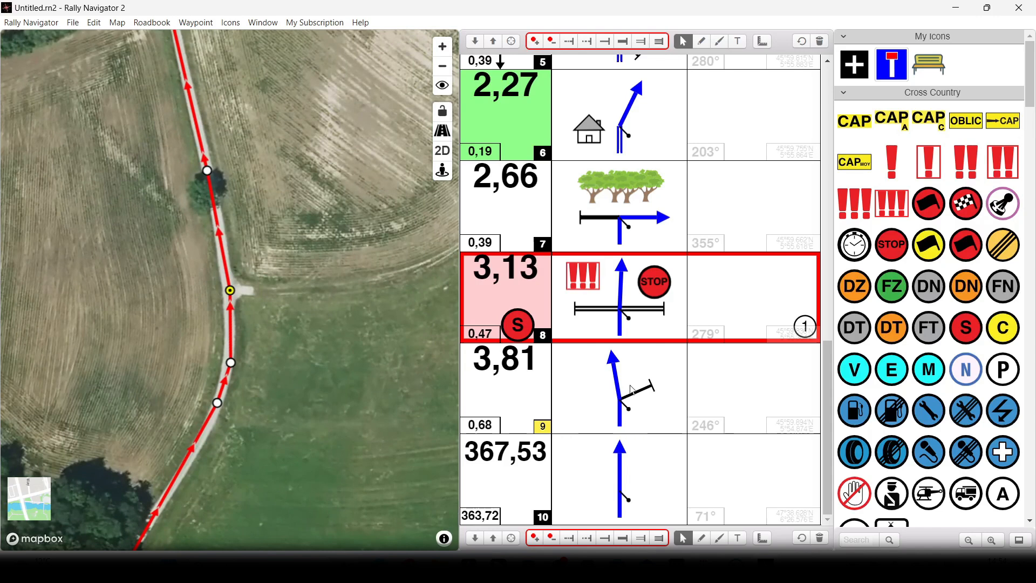
- Add a waypoint on the tree-lined section north of the Route de Vars bend, where the boundary between the green and brown fields meets the track
scroll(271, 312, down, 2)
scroll(270, 310, down, 1)
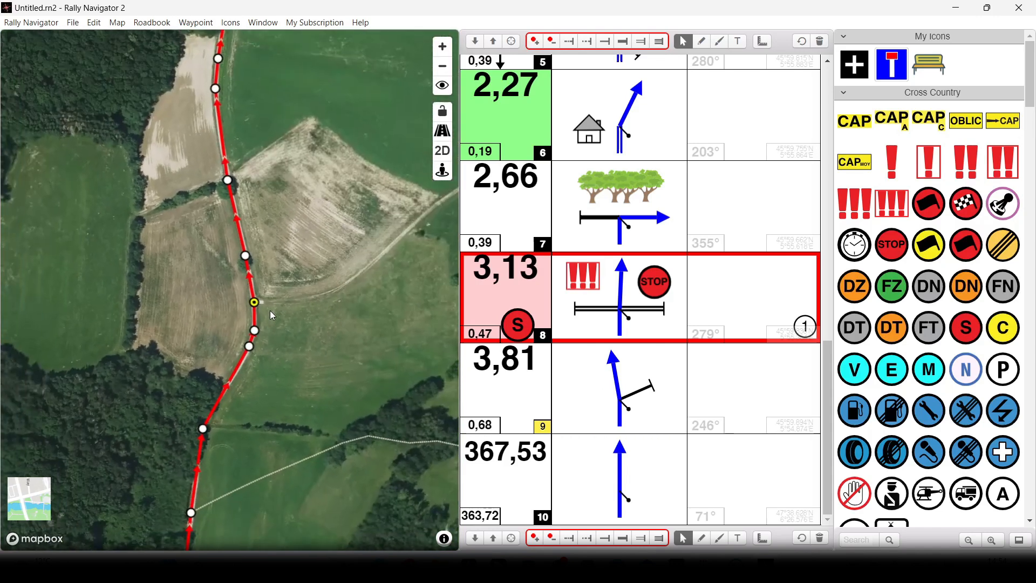
drag(216, 455, 248, 270)
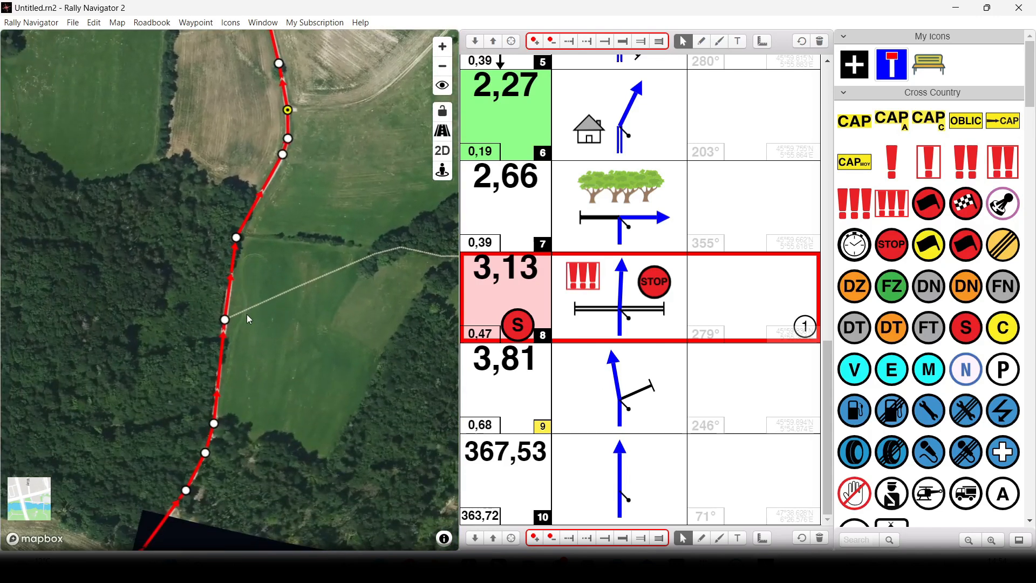
scroll(219, 328, up, 1)
scroll(251, 313, up, 2)
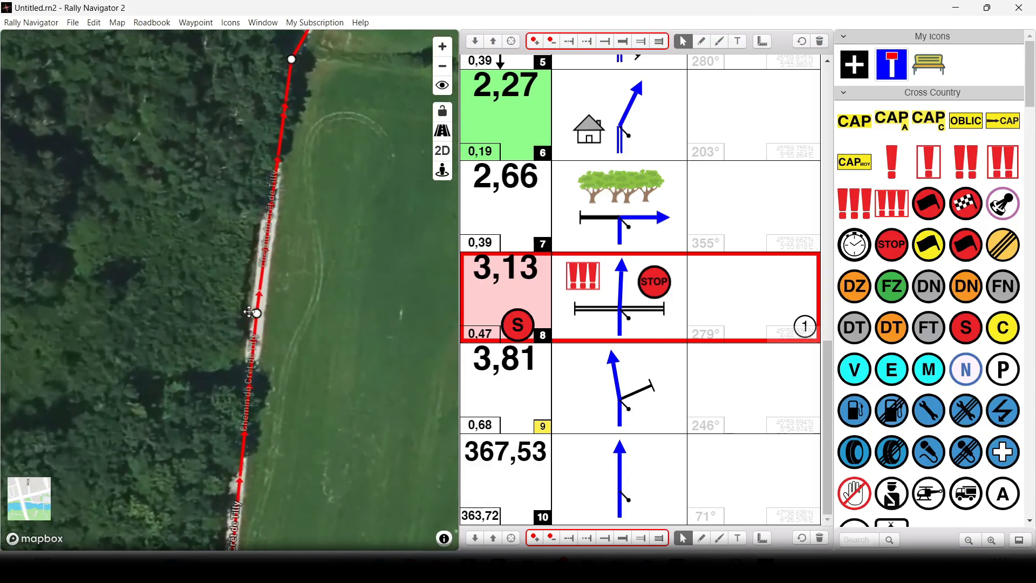
scroll(249, 312, down, 3)
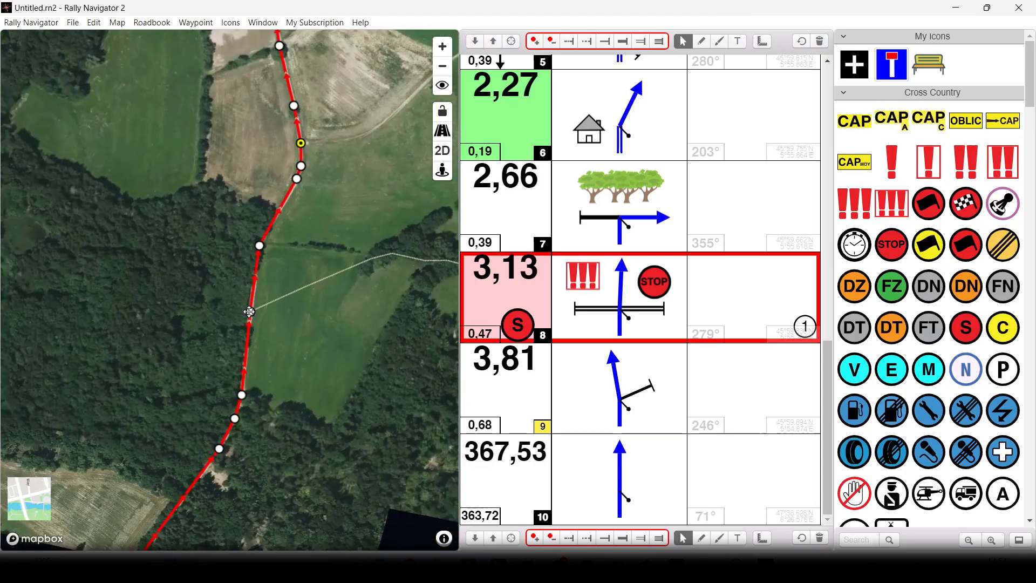
drag(312, 93, 244, 337)
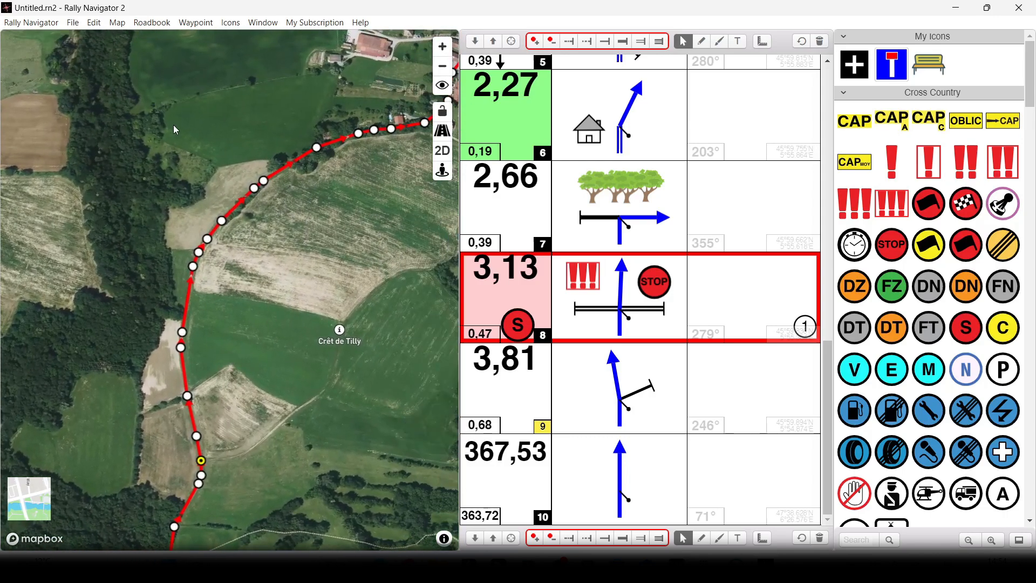
drag(176, 294, 151, 353)
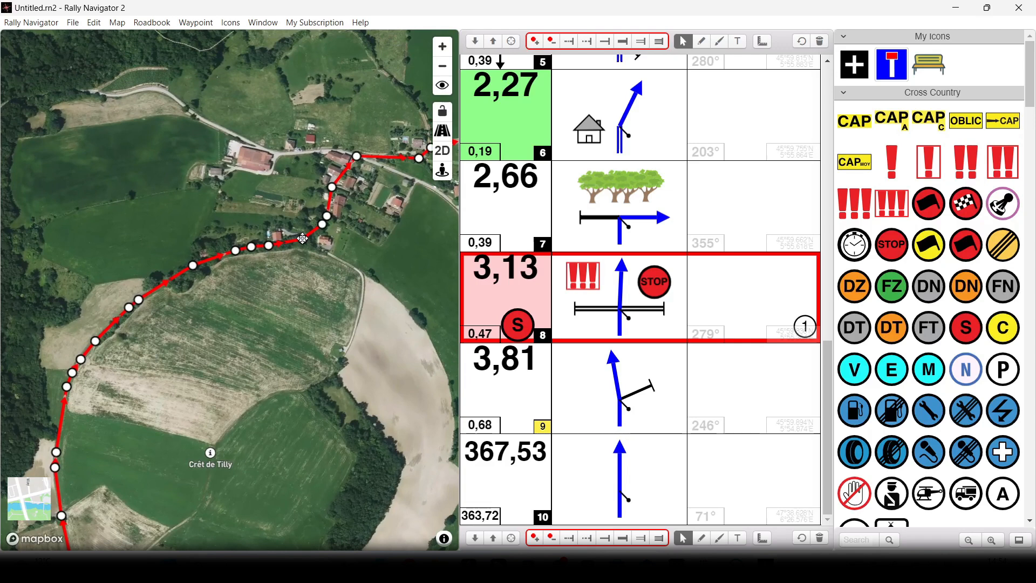
drag(369, 198, 253, 247)
drag(346, 150, 253, 234)
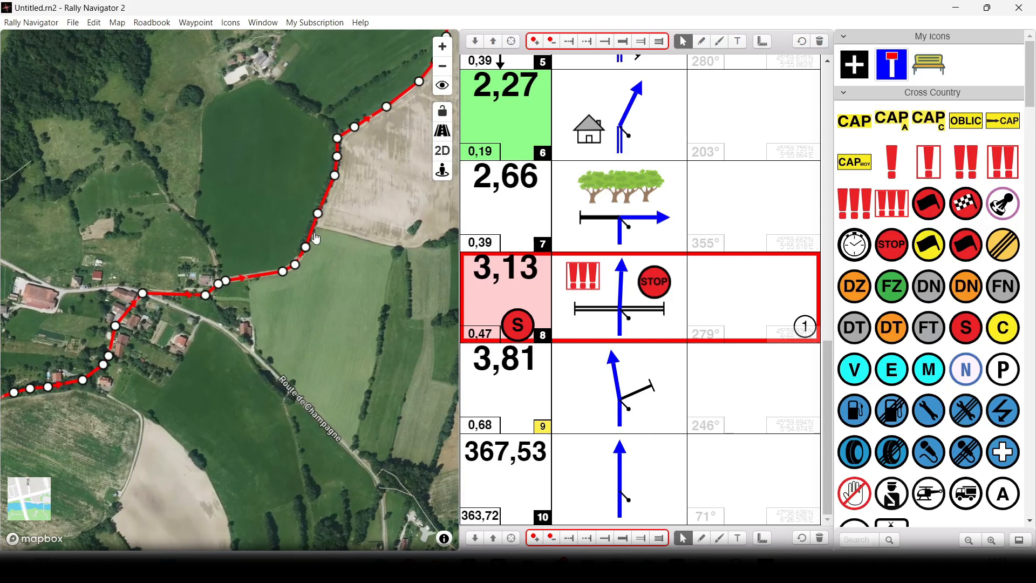
scroll(311, 238, up, 3)
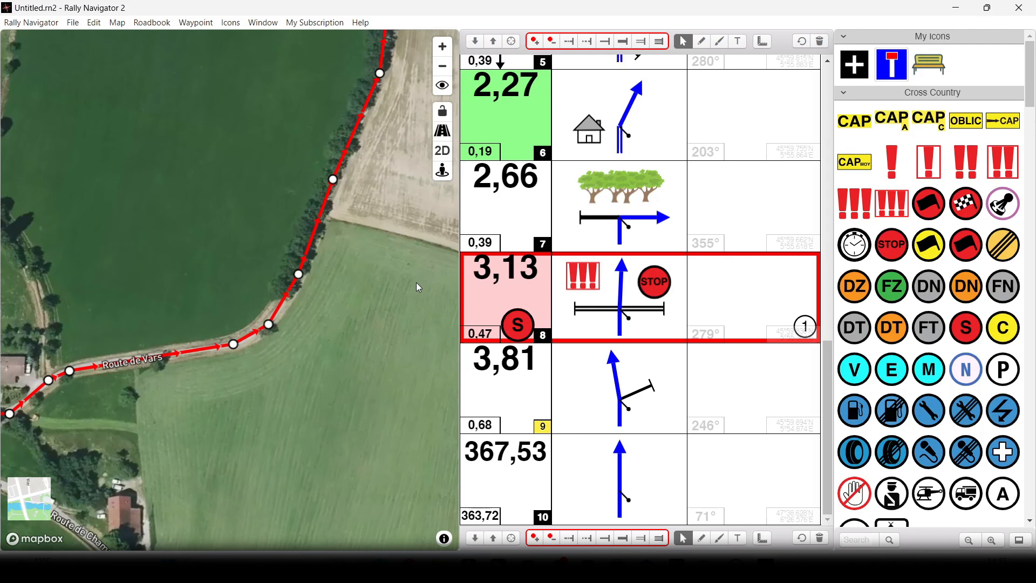
drag(418, 287, 372, 285)
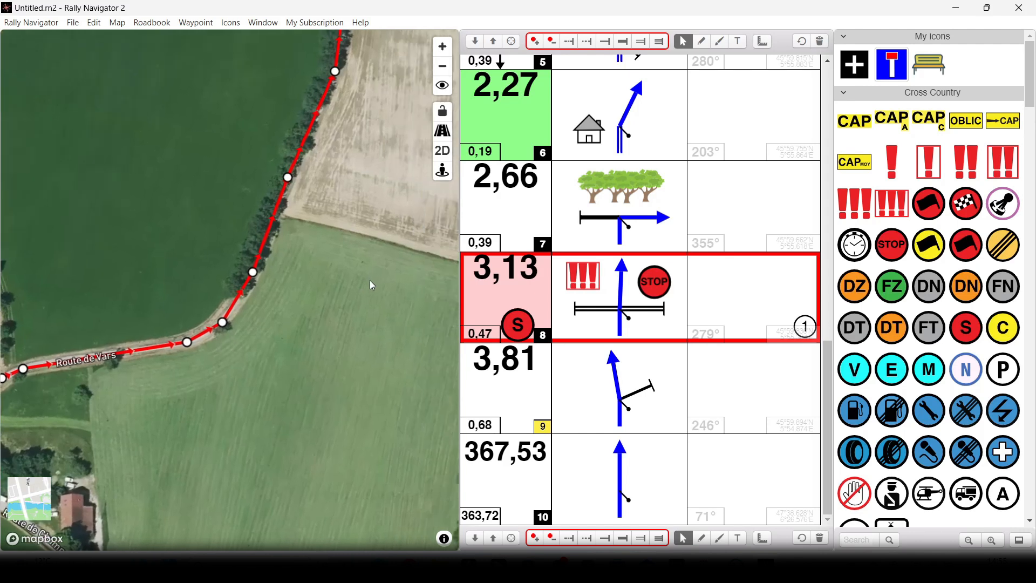
click(273, 215)
double_click(272, 214)
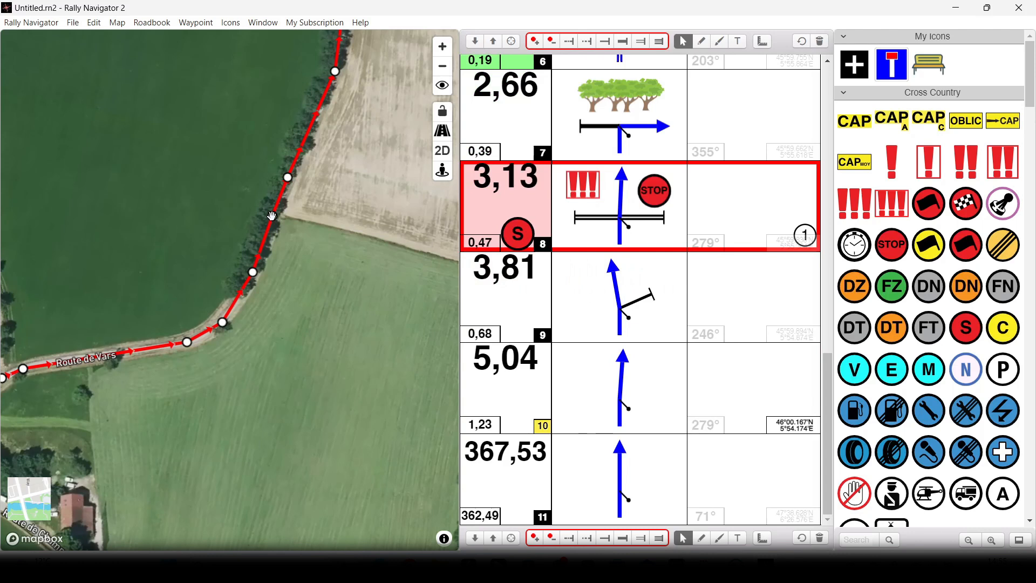
click(624, 41)
click(623, 336)
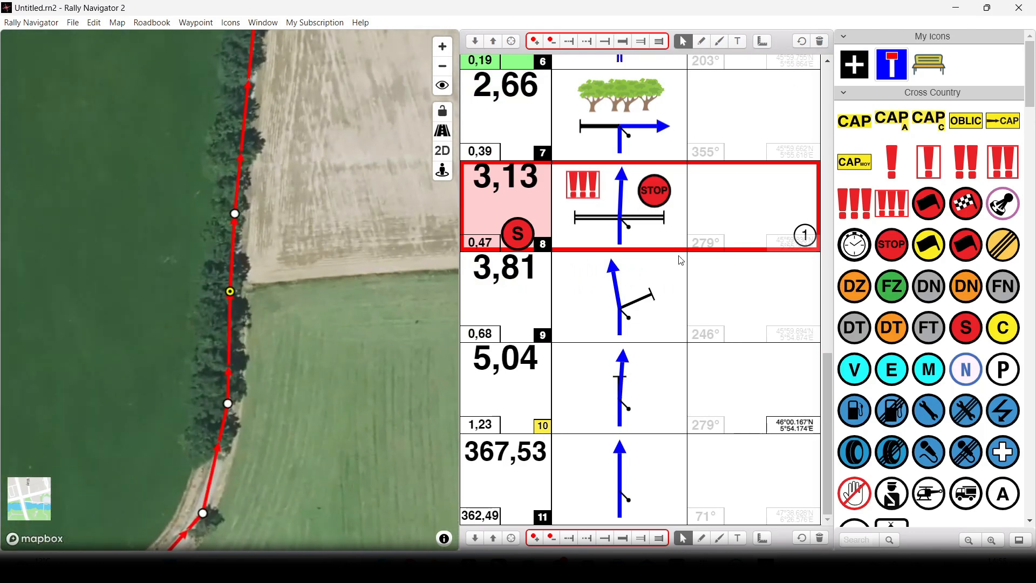
click(619, 381)
drag(616, 377, 609, 379)
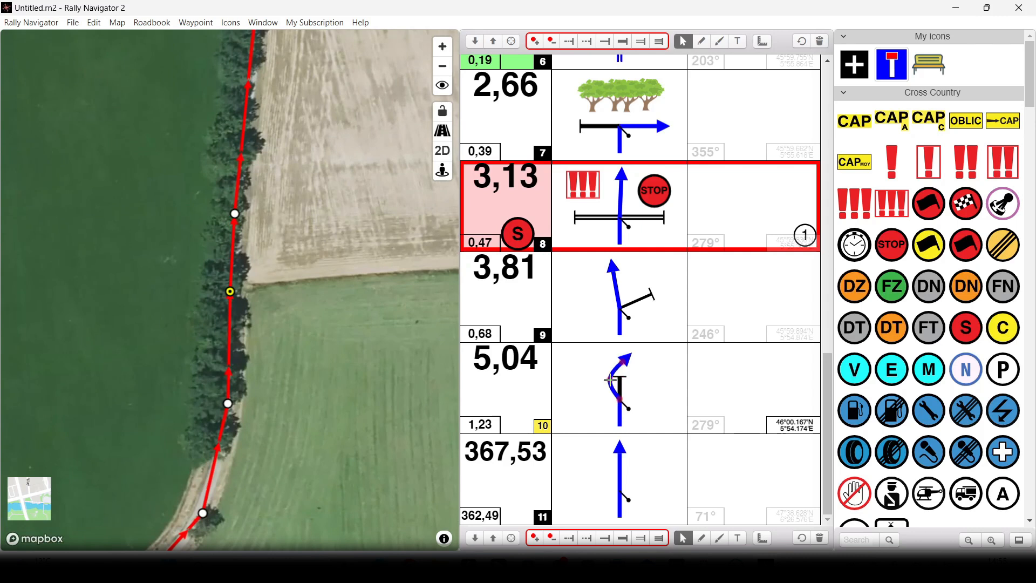
click(620, 383)
click(620, 382)
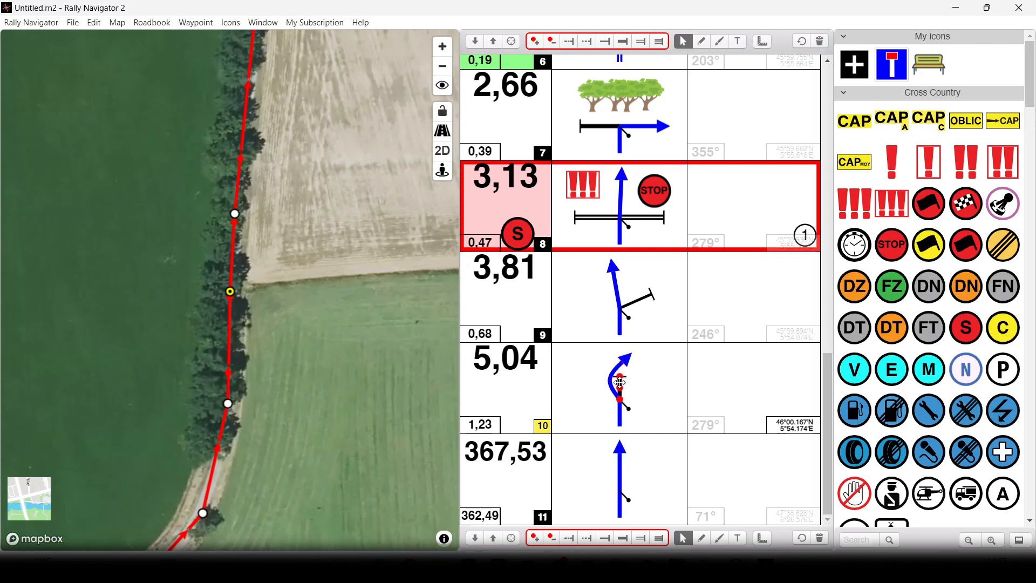
click(821, 42)
click(611, 379)
drag(611, 380, 622, 380)
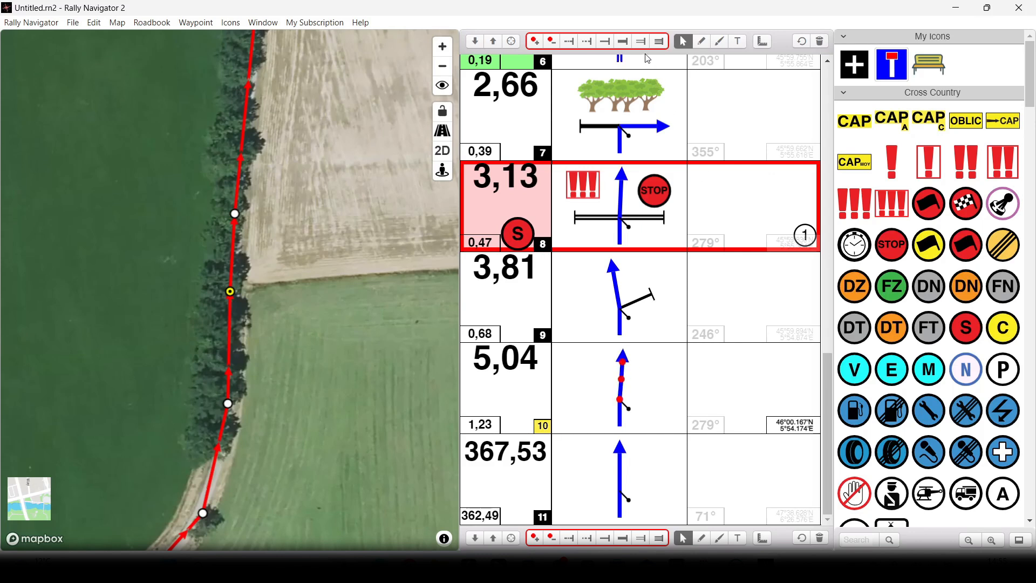
- Draw a horizontal single-line branch to the right of the arrow in waypoint 10's tulip
drag(605, 41, 658, 401)
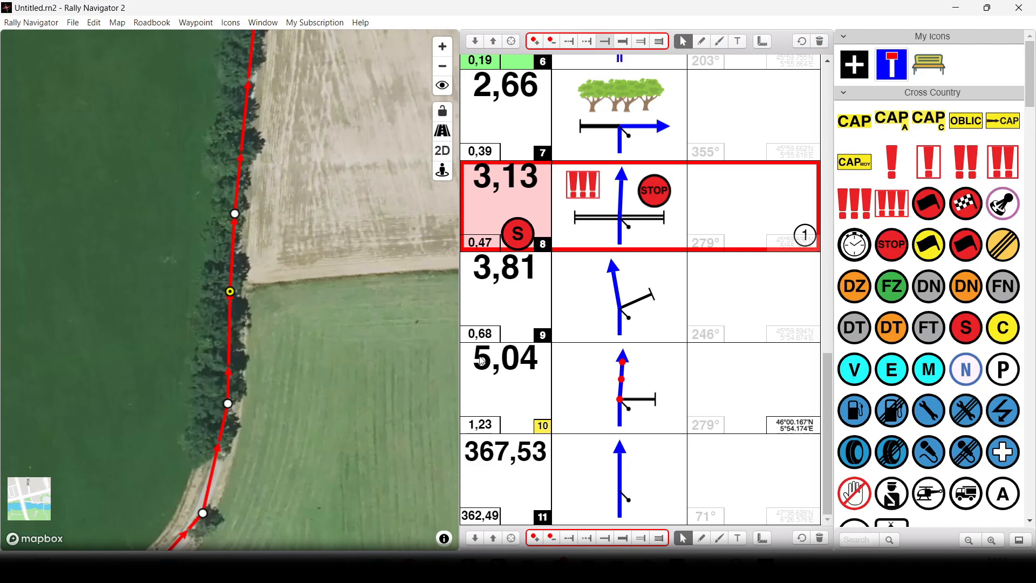
- Switch the map from satellite imagery to the street map
scroll(357, 289, down, 4)
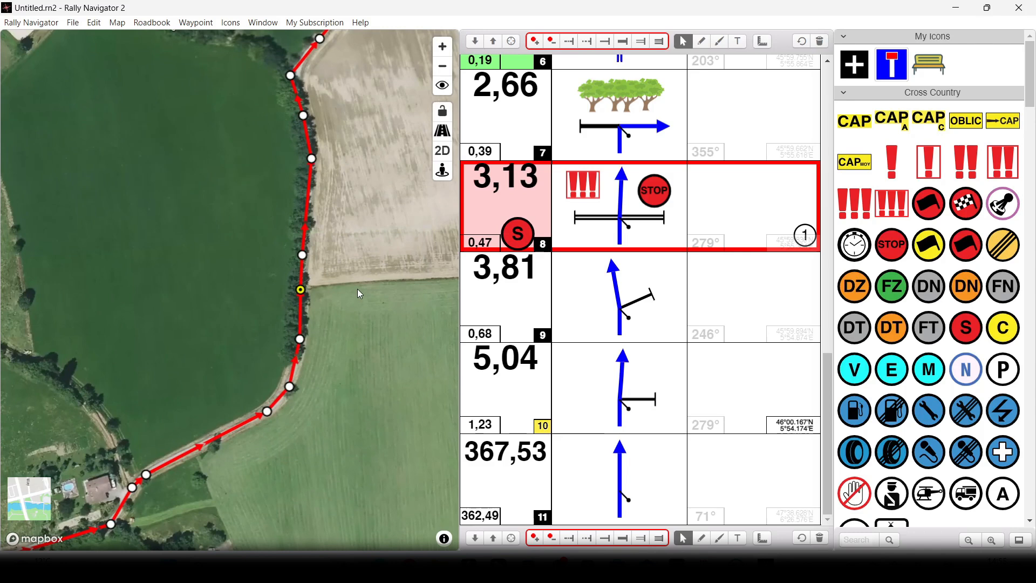
scroll(357, 289, down, 2)
drag(350, 160, 260, 354)
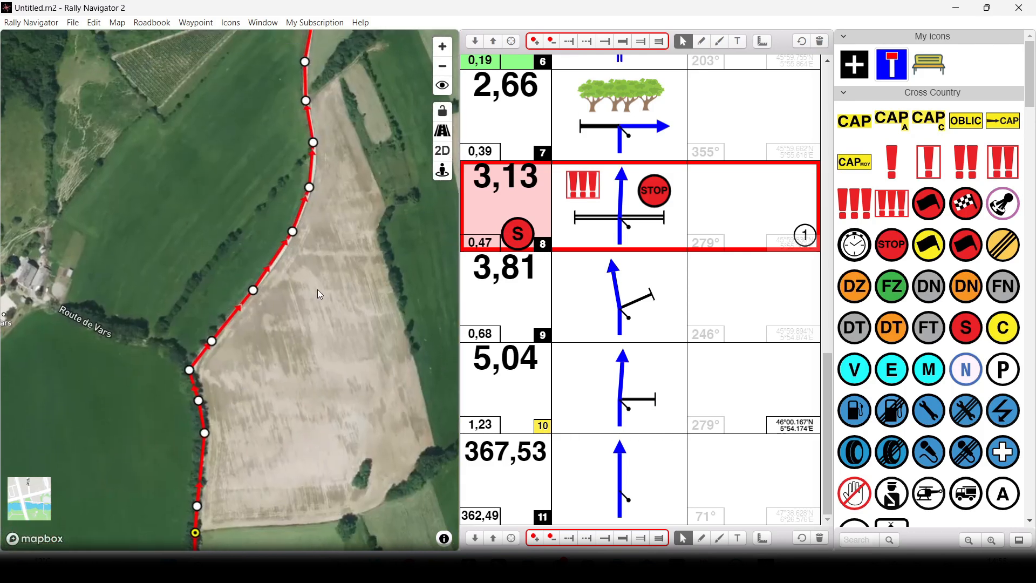
scroll(320, 294, down, 3)
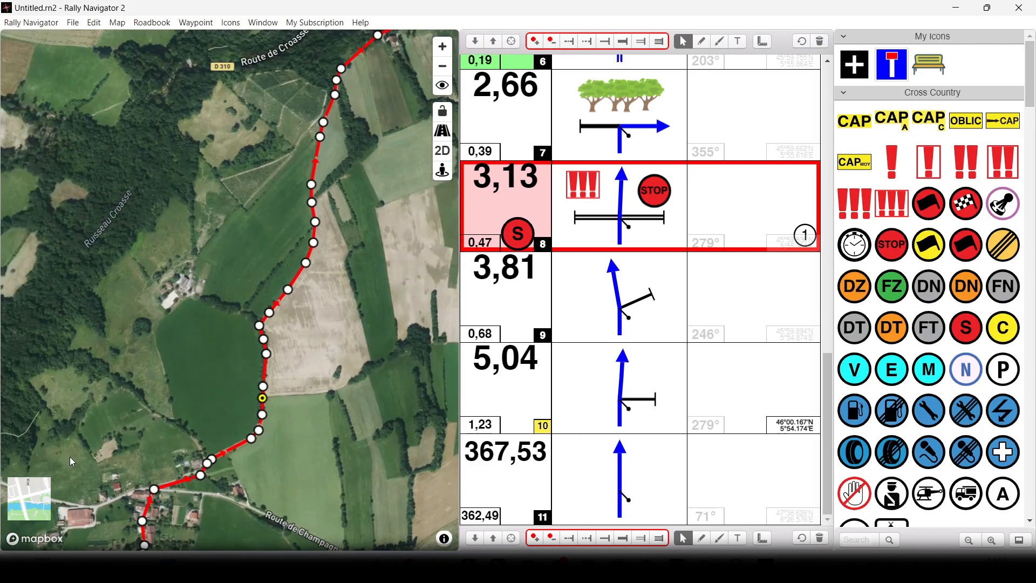
click(15, 505)
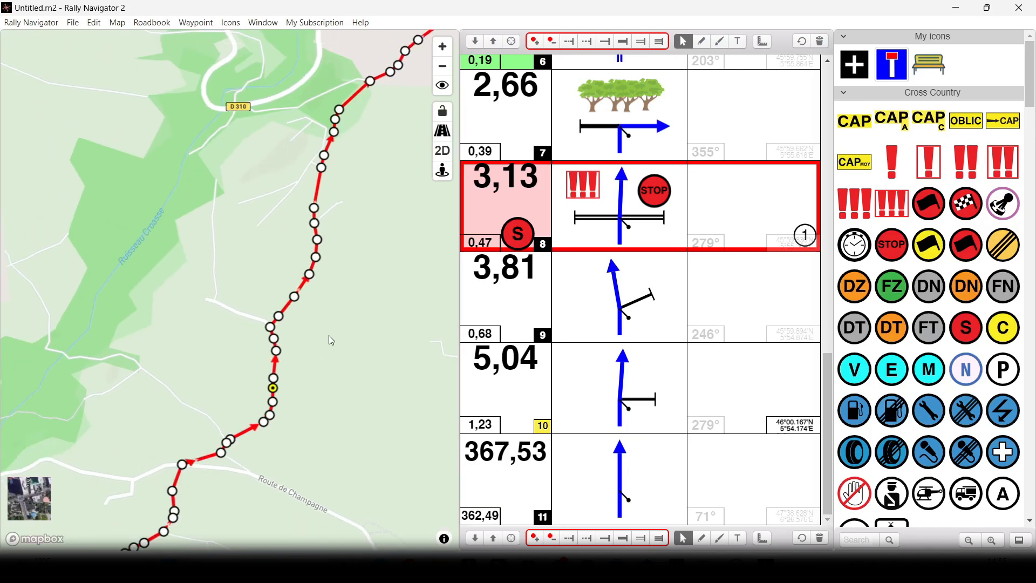
- Add a waypoint at the track's sharp turn-back south of Chemin des Vignes and change its outgoing road to a double line
scroll(329, 335, down, 2)
drag(363, 351, 244, 318)
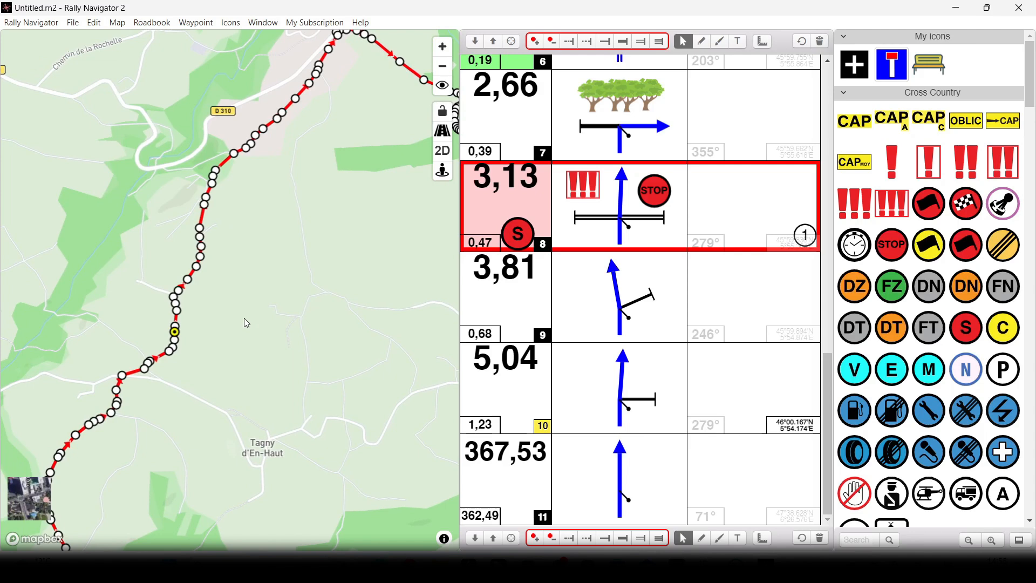
scroll(244, 322, down, 2)
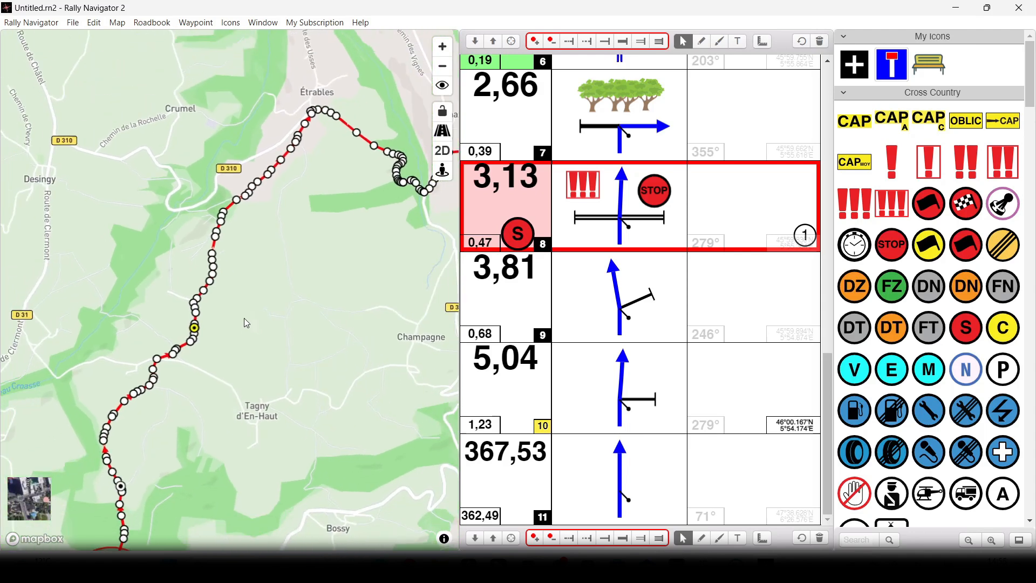
scroll(244, 321, down, 1)
drag(377, 268, 244, 349)
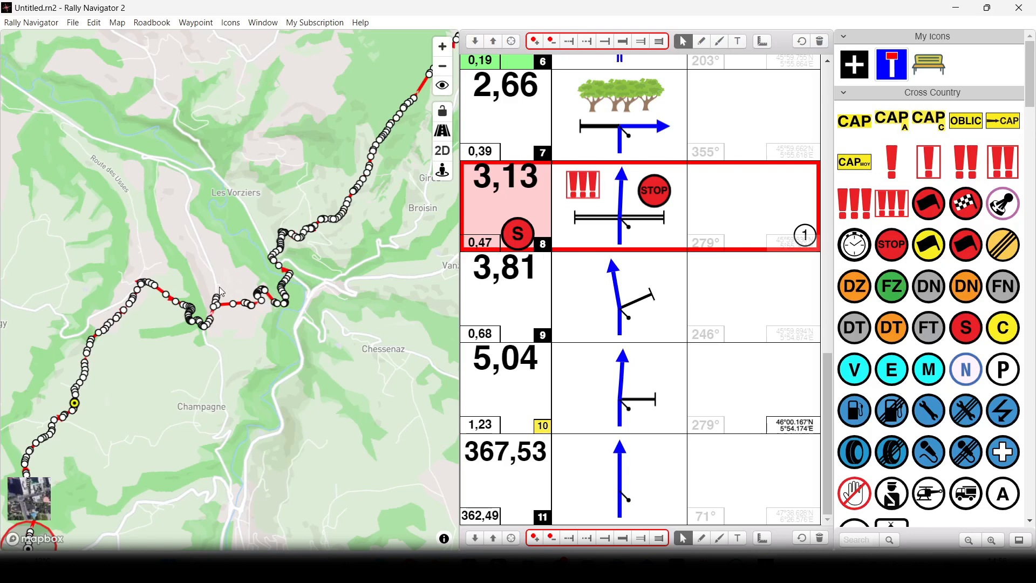
scroll(211, 301, up, 3)
scroll(211, 300, up, 5)
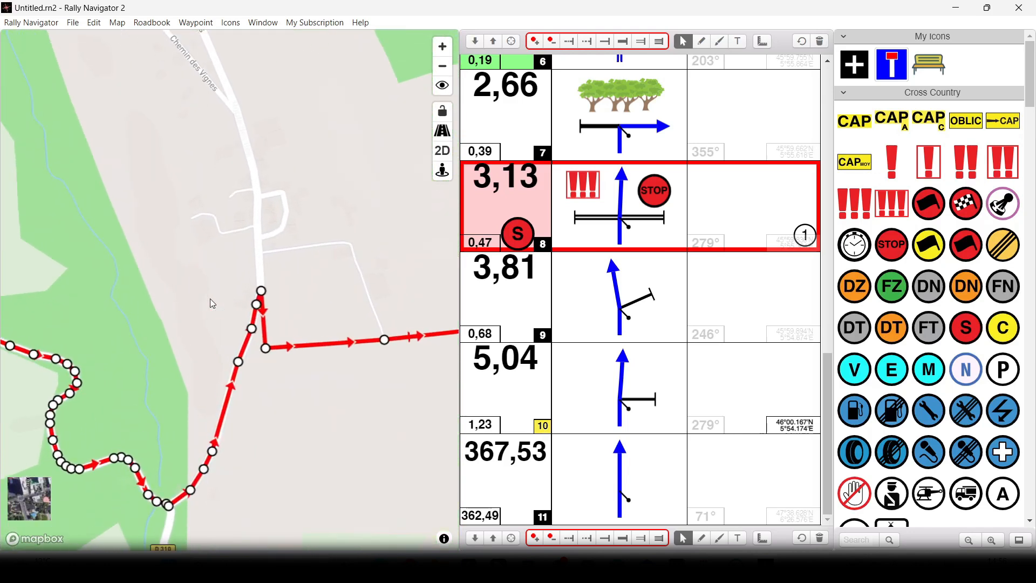
scroll(260, 292, down, 1)
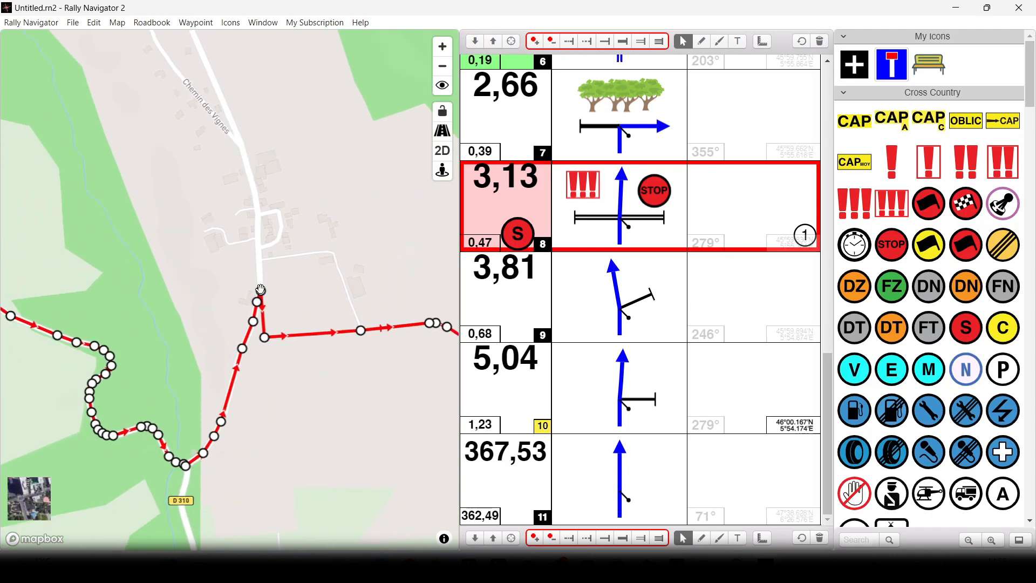
click(260, 290)
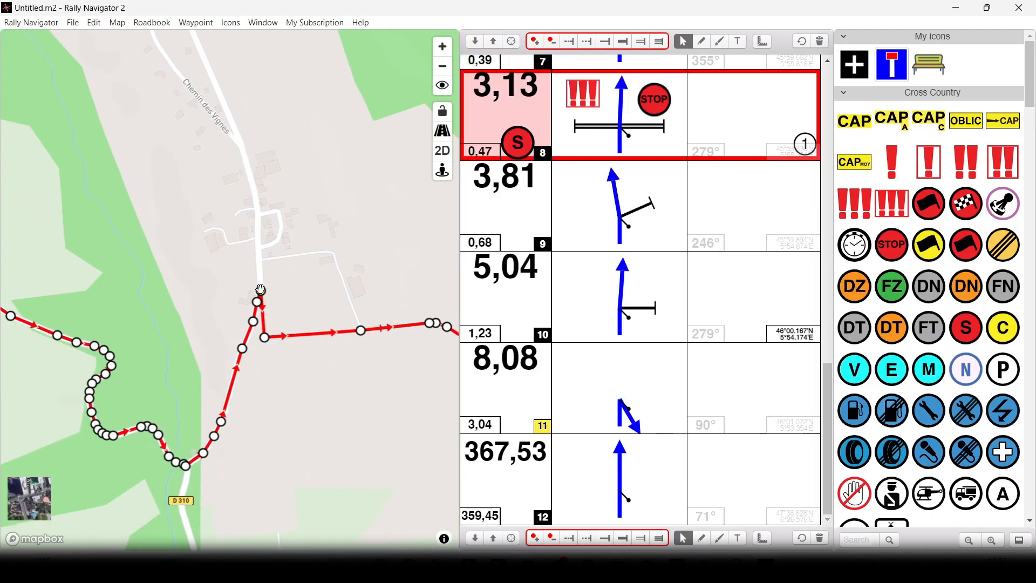
click(635, 424)
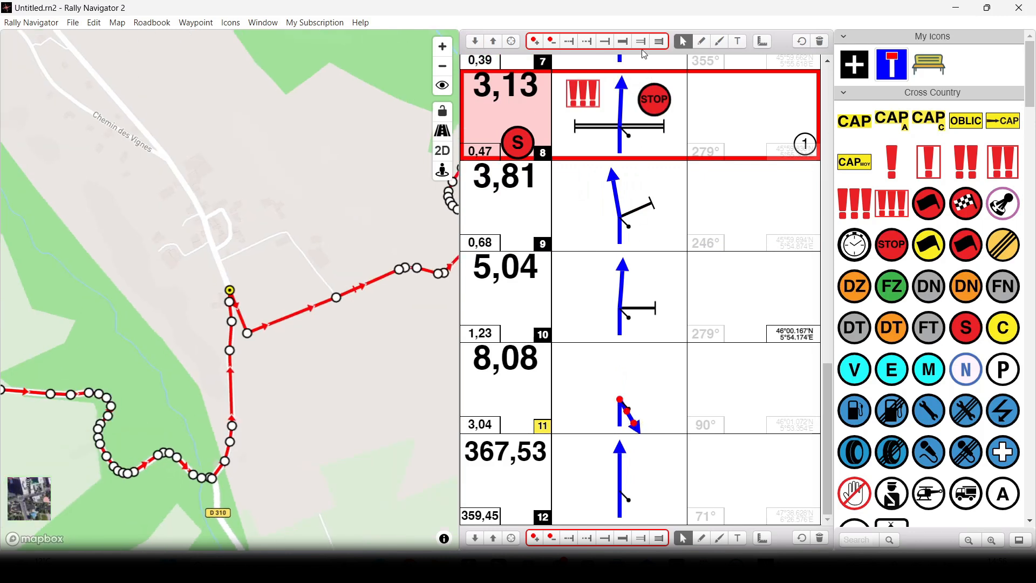
click(641, 42)
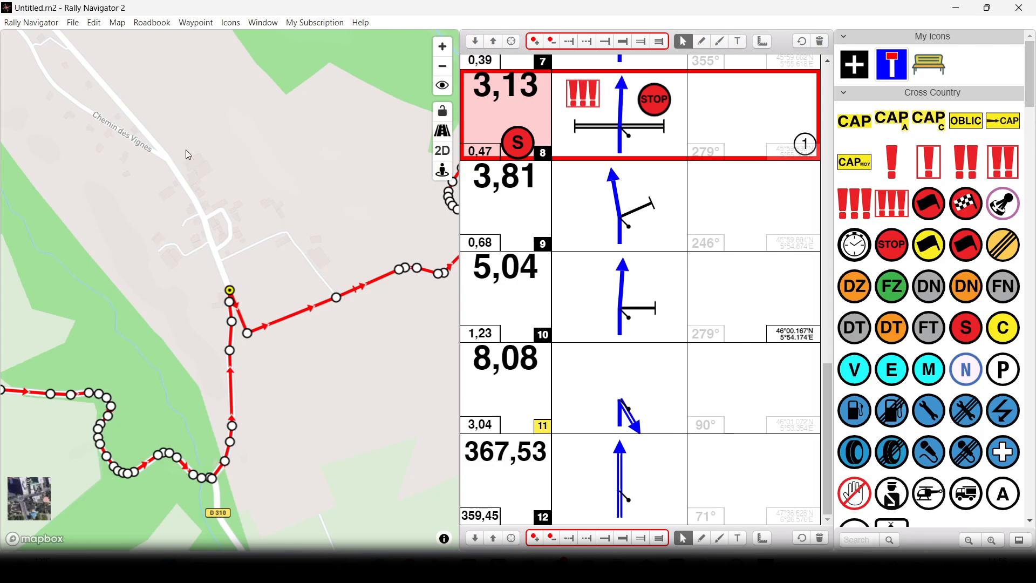
- Add a waypoint northwest of Girod where a short side road branches off the track's east side
scroll(225, 199, down, 5)
drag(297, 118, 228, 222)
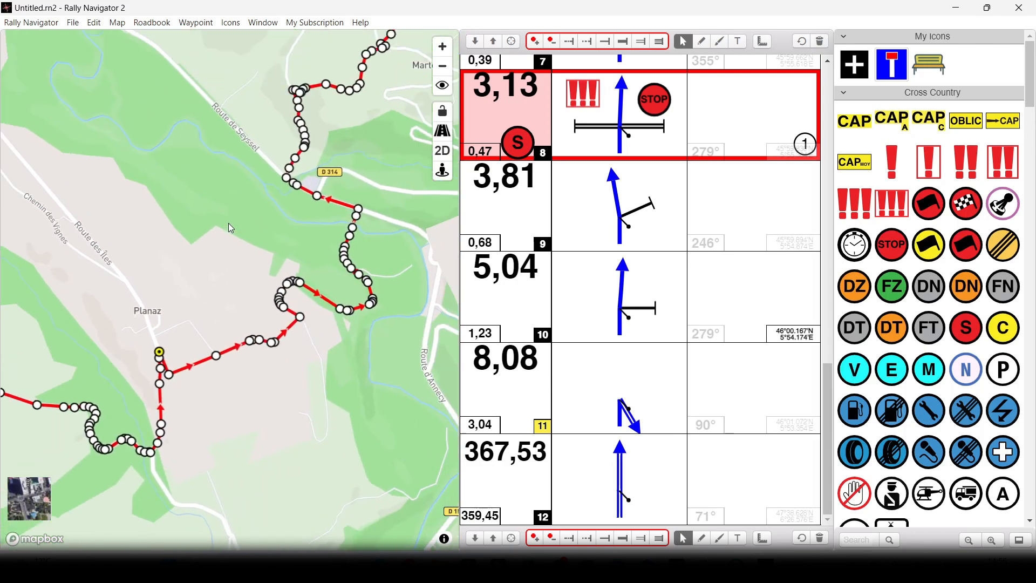
scroll(219, 240, down, 3)
drag(367, 114, 236, 250)
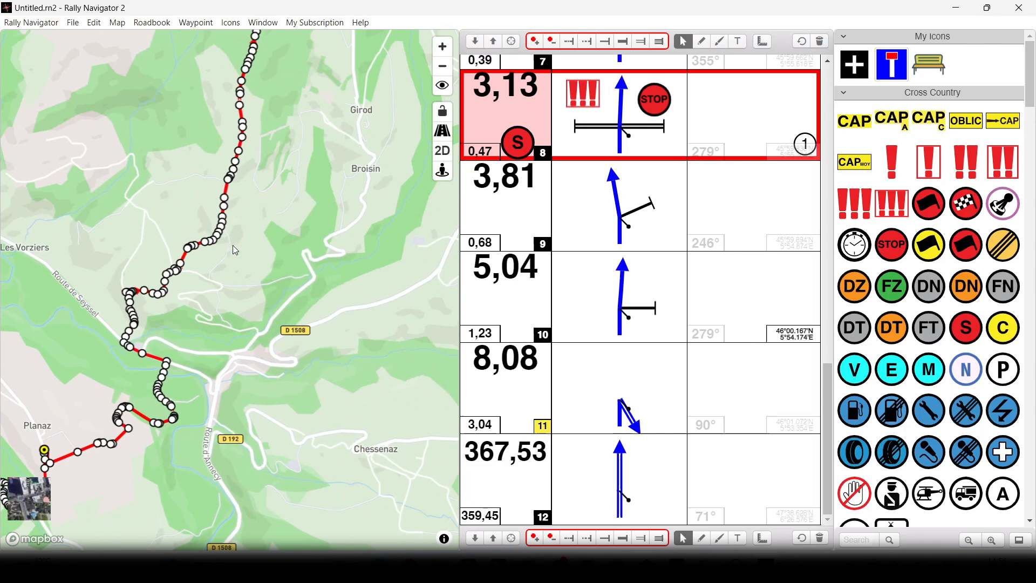
scroll(227, 254, down, 4)
drag(266, 173, 276, 201)
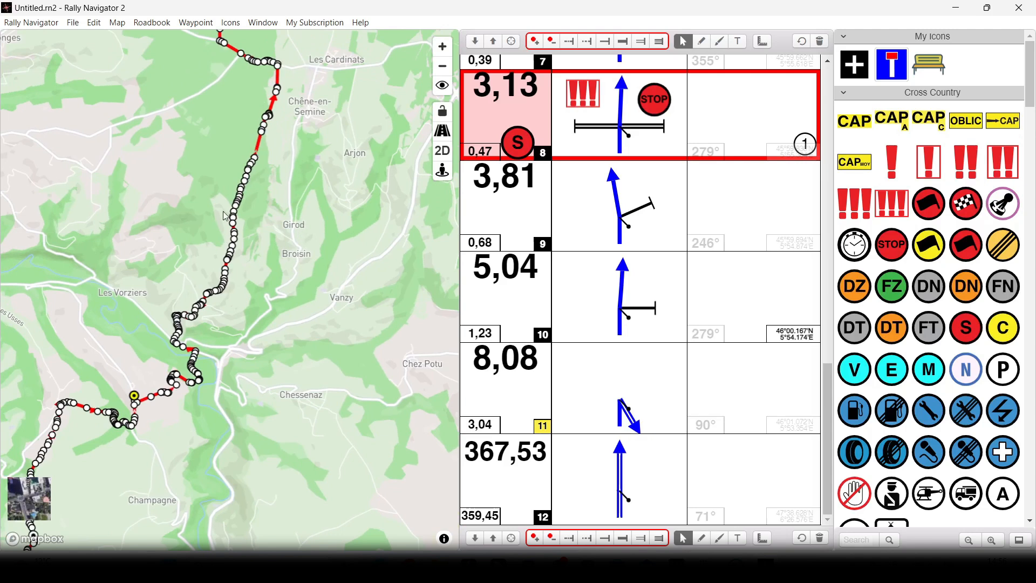
scroll(226, 216, up, 5)
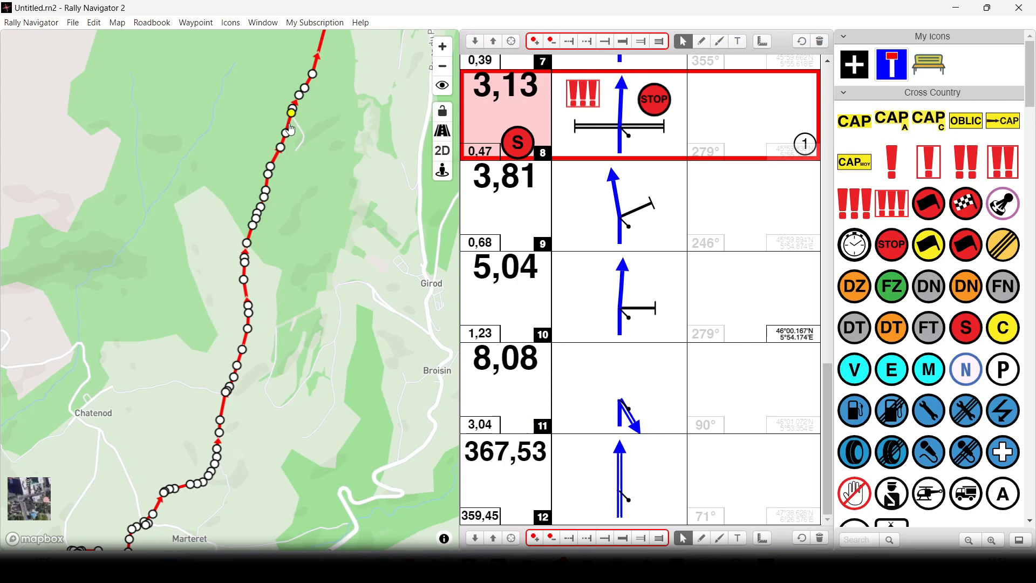
scroll(292, 112, up, 3)
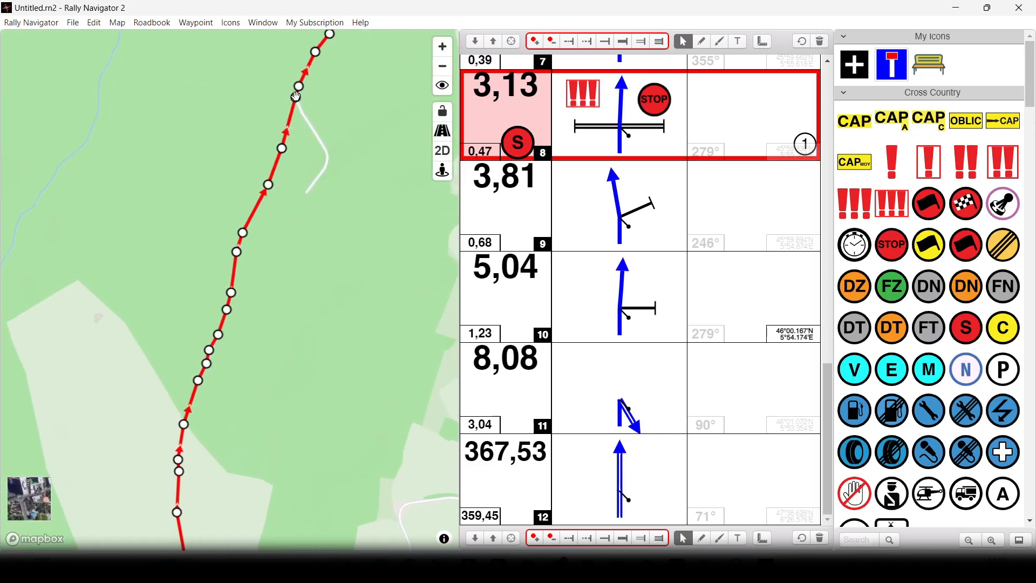
click(296, 96)
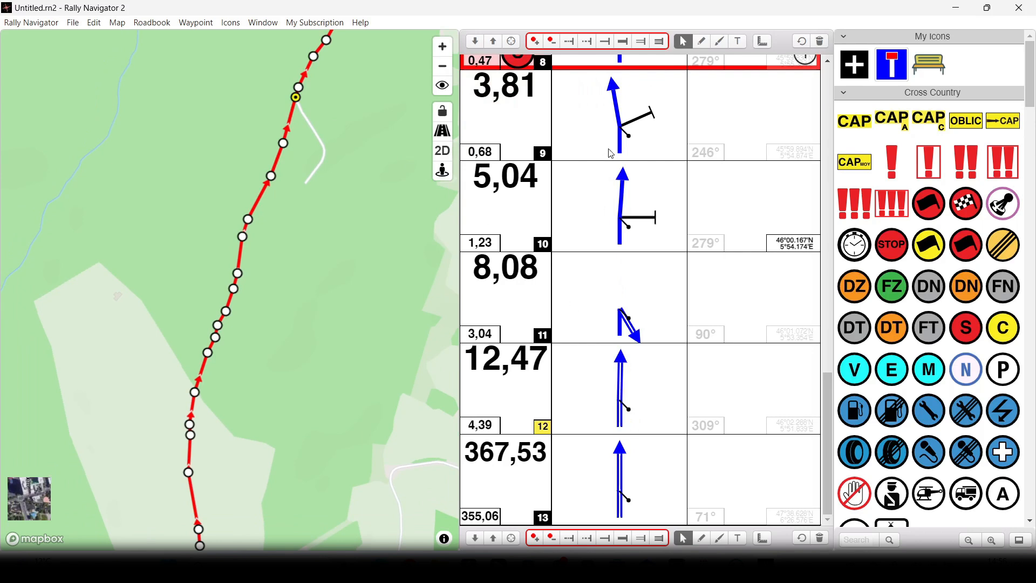
- Draw a single-line branch toward the lower right in waypoint 12's tulip and assign the Visible WP icon to the waypoint
click(612, 44)
drag(630, 409, 653, 424)
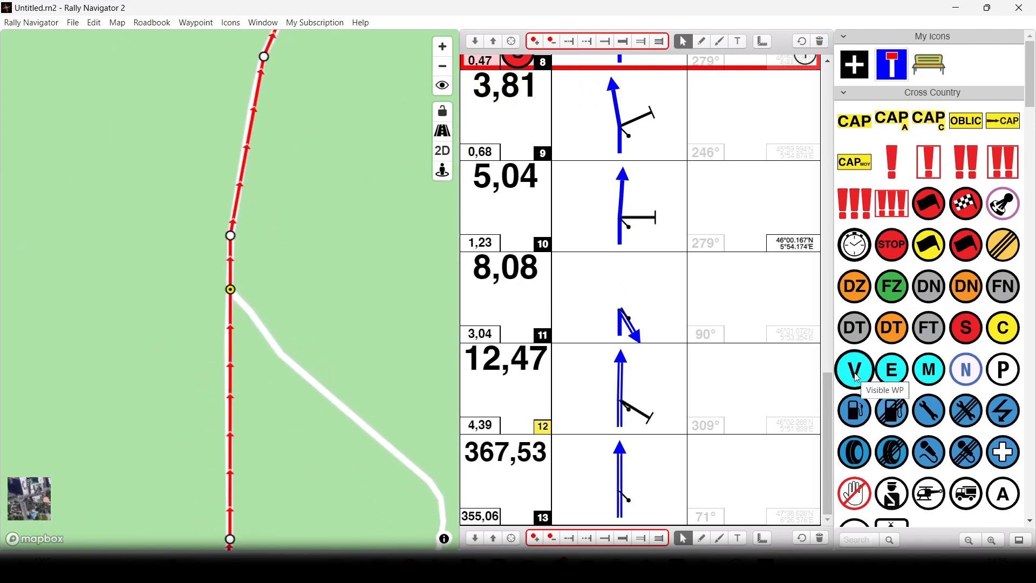
drag(858, 378, 519, 414)
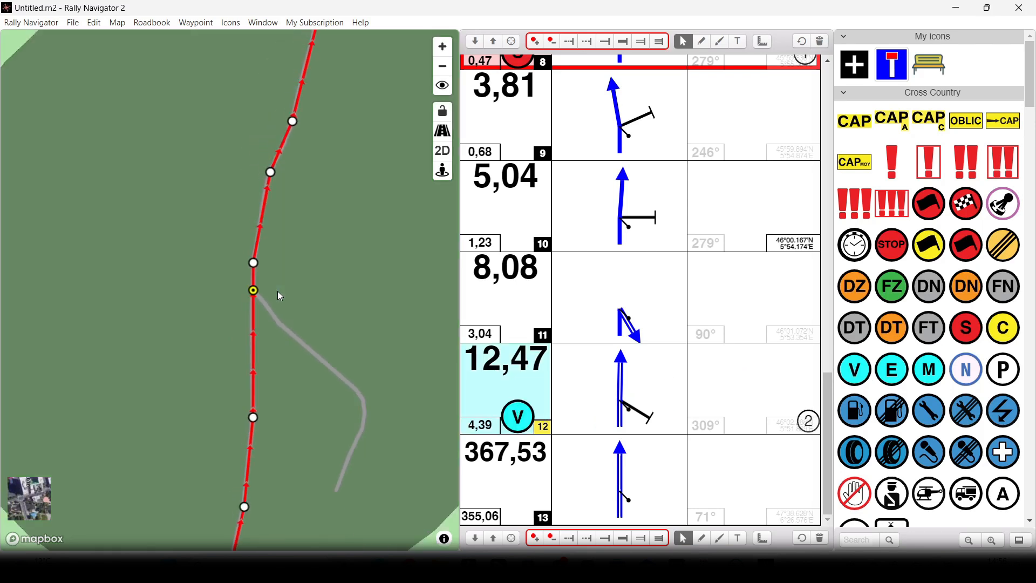
- Reduce the open and validation radii of waypoint 12's Visible WP icon
scroll(278, 292, down, 4)
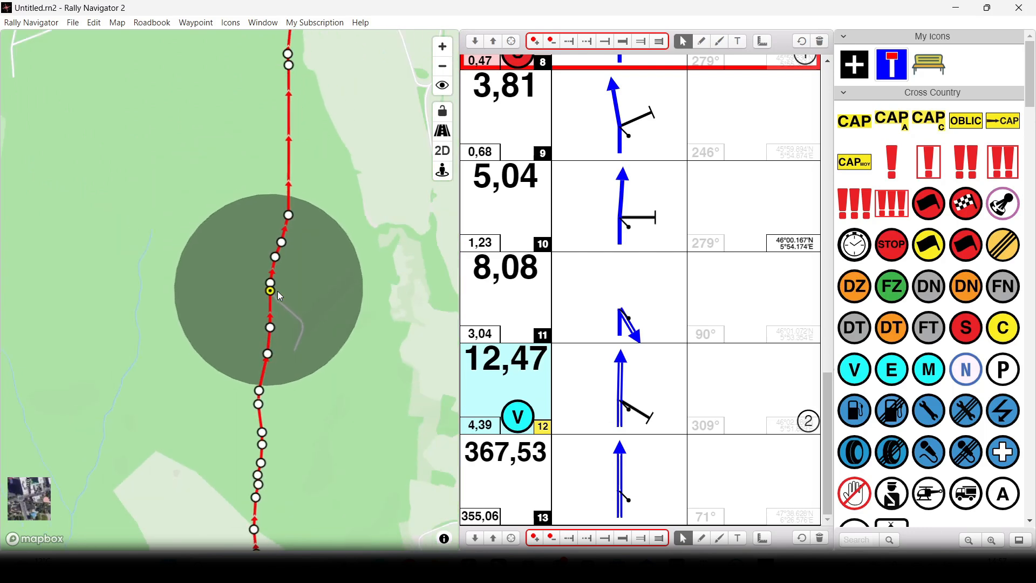
scroll(278, 290, down, 3)
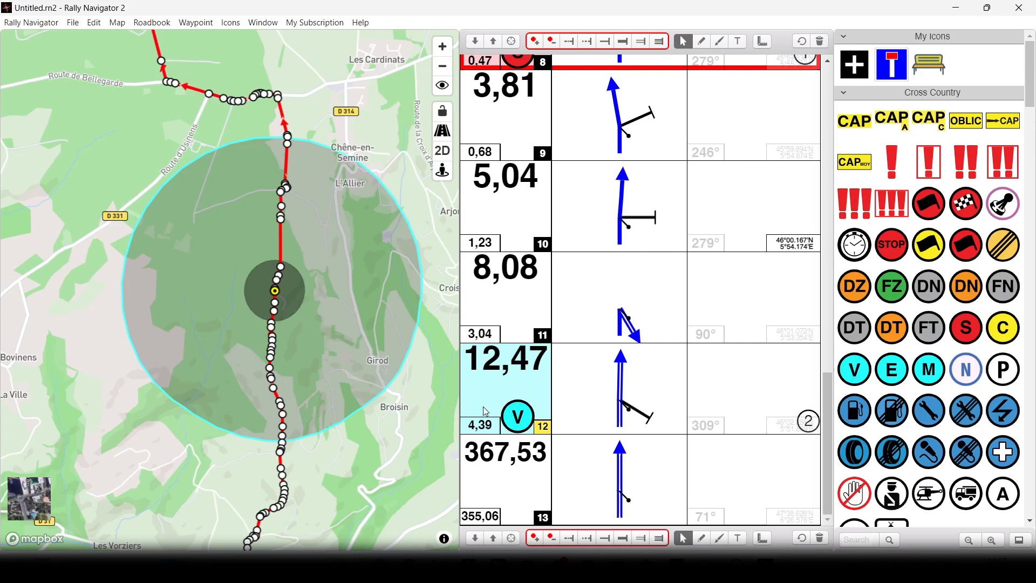
right_click(514, 419)
click(546, 423)
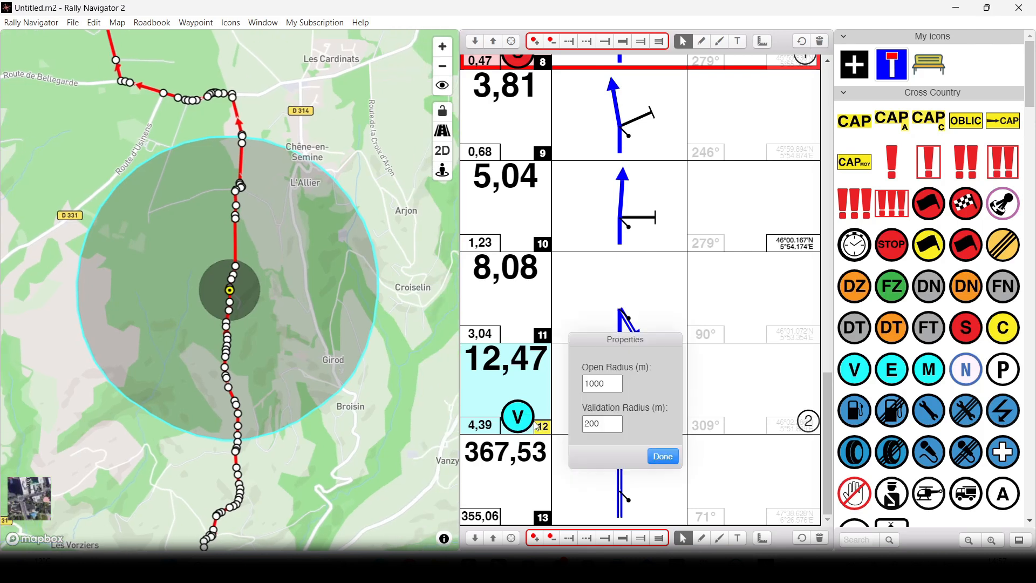
click(618, 388)
click(617, 389)
click(616, 428)
click(670, 463)
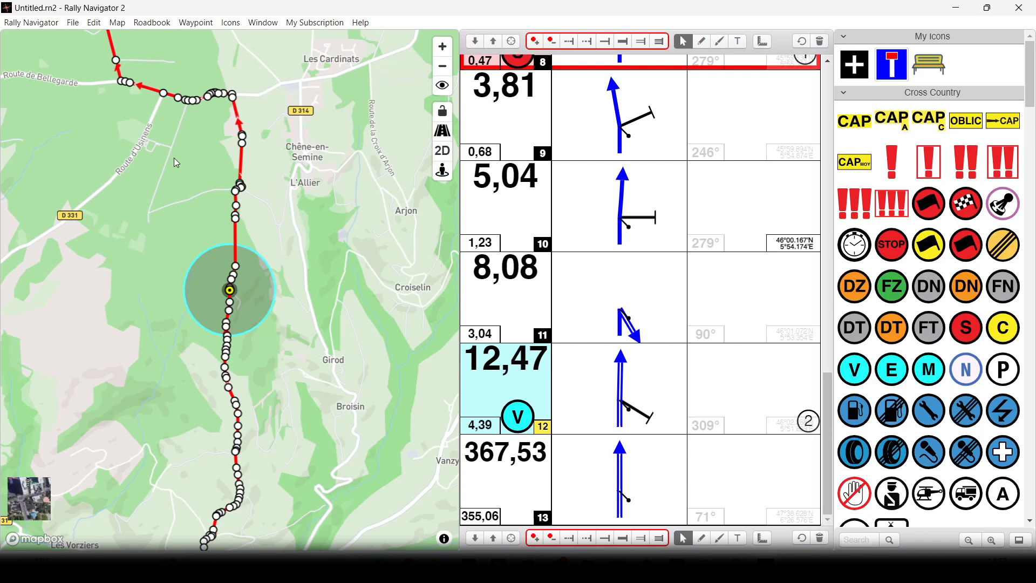
- Add a waypoint on the track northeast of Planaz, at the sharp bend where a side road branches off toward the southeast
drag(176, 158, 258, 239)
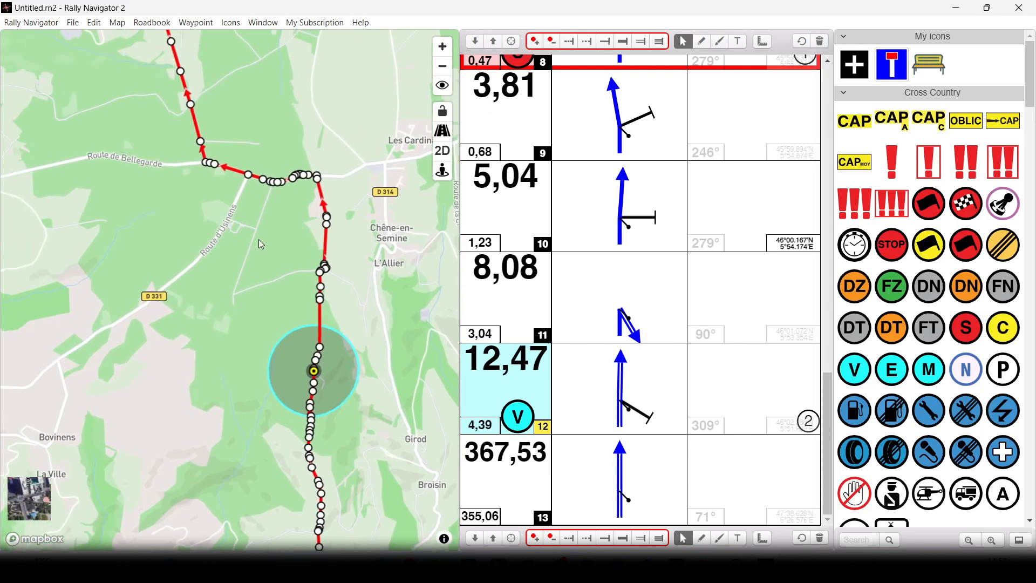
scroll(260, 241, down, 2)
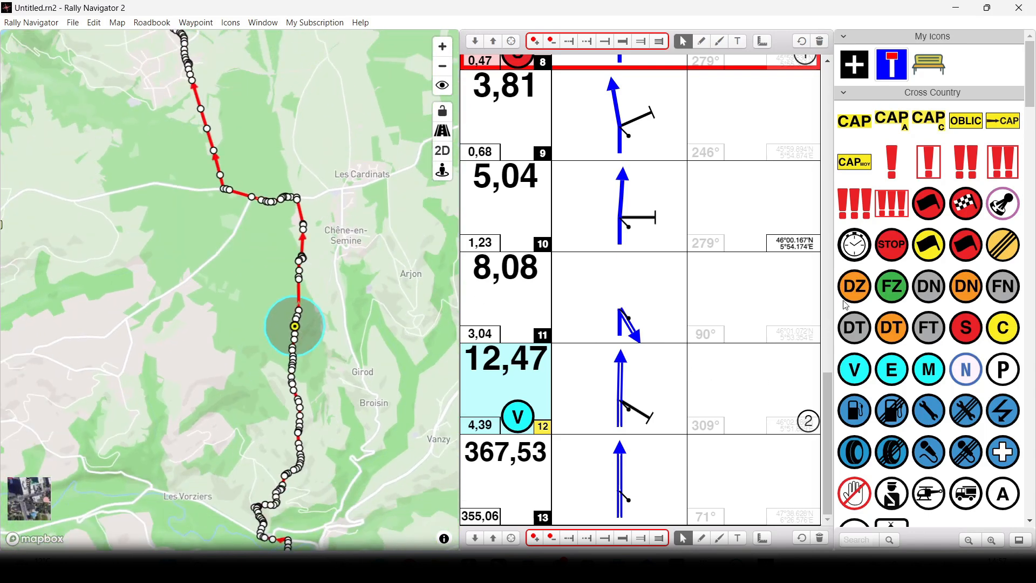
drag(380, 224, 425, 448)
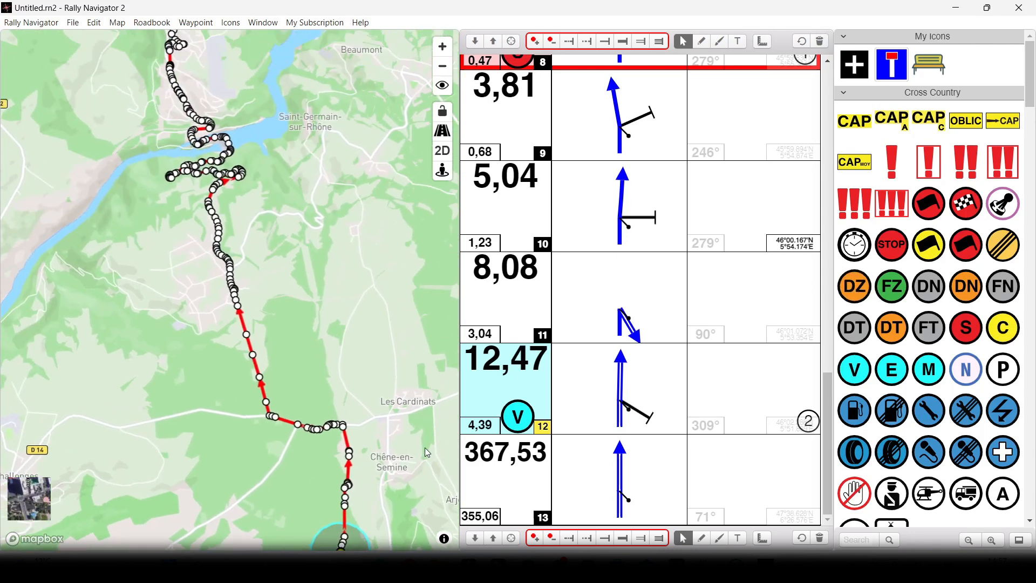
drag(278, 297, 232, 22)
drag(240, 311, 254, 147)
drag(202, 276, 270, 205)
scroll(353, 250, up, 5)
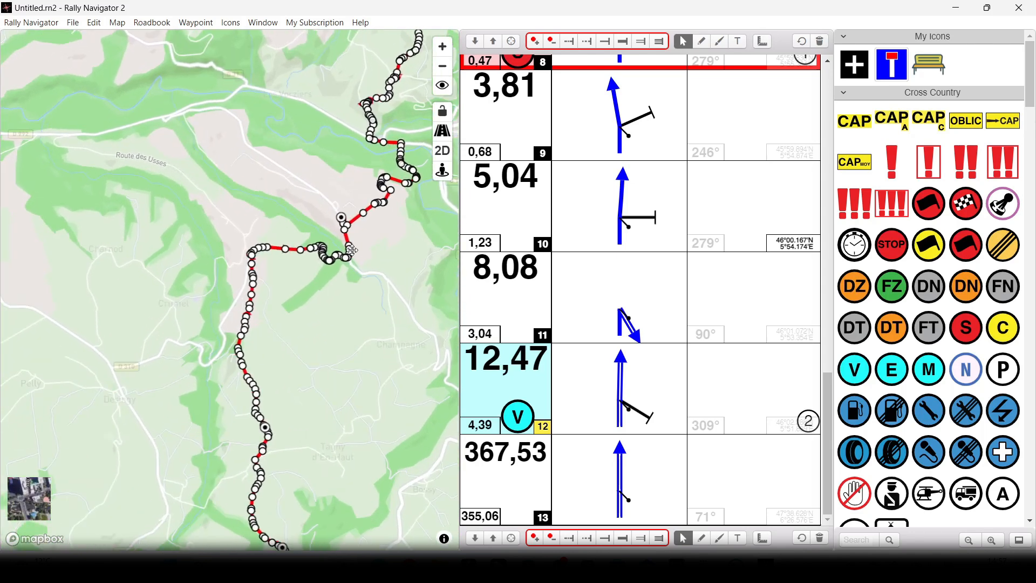
scroll(352, 250, up, 5)
scroll(342, 280, down, 4)
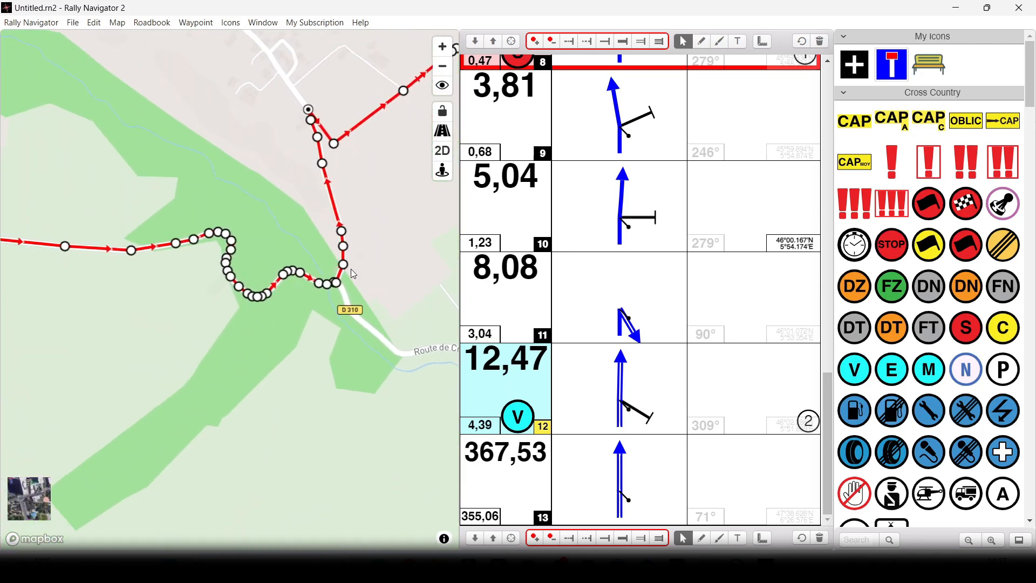
scroll(341, 281, up, 1)
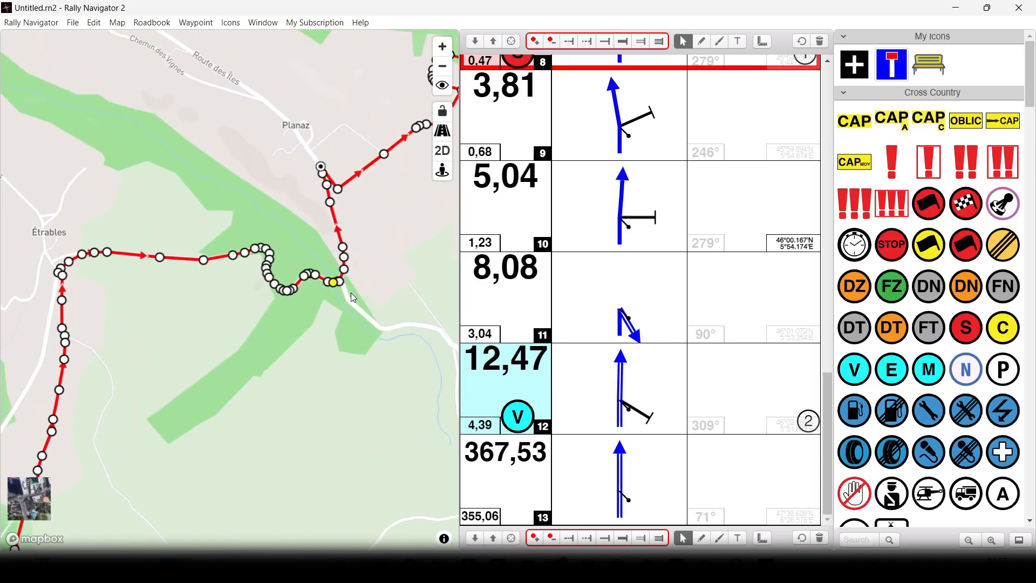
scroll(351, 289, up, 3)
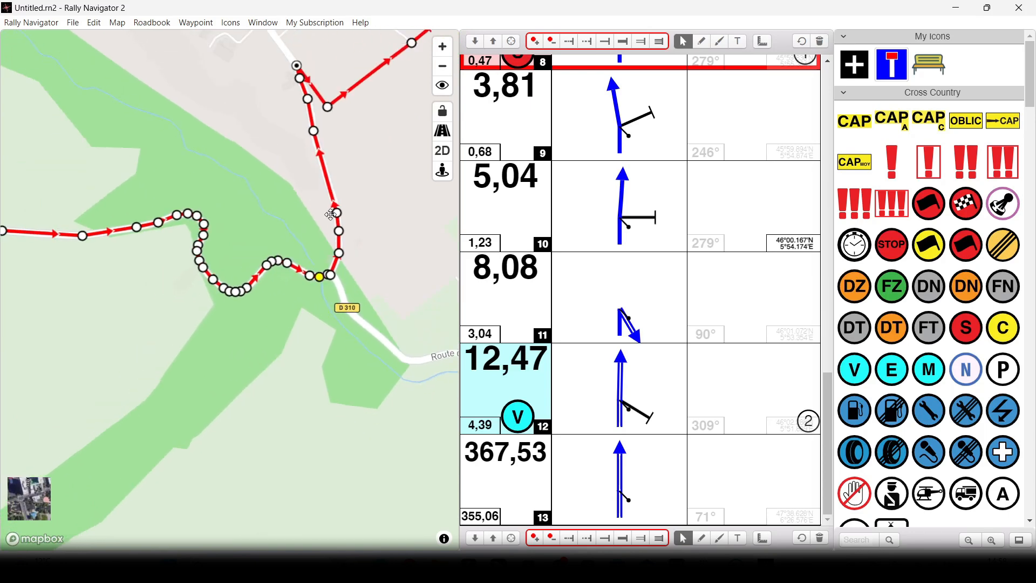
drag(409, 130, 108, 361)
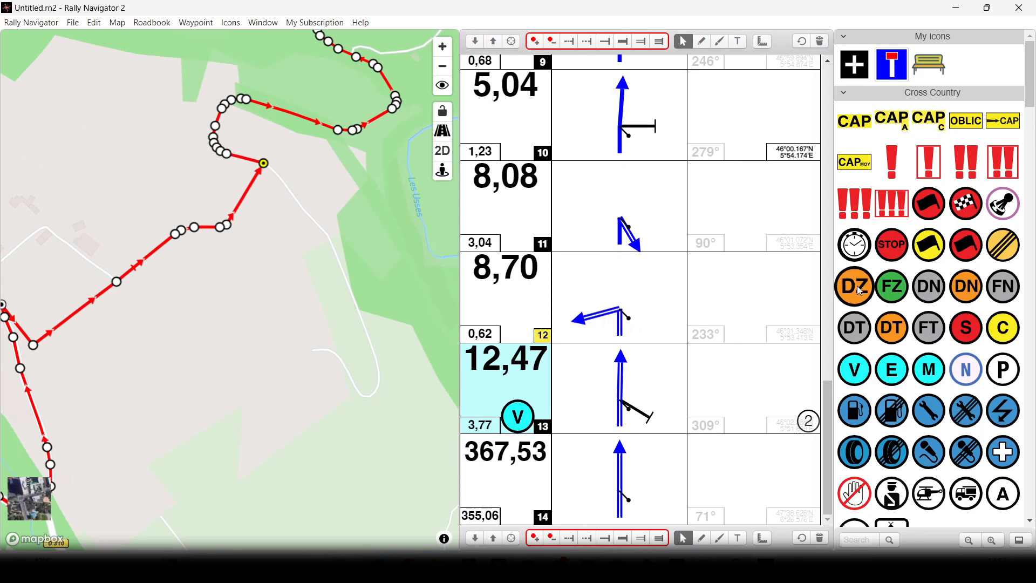
- Assign the DZ speed zone start to waypoint 11 with an open radius of 200 m and a validation radius of 50 m
drag(858, 291, 520, 231)
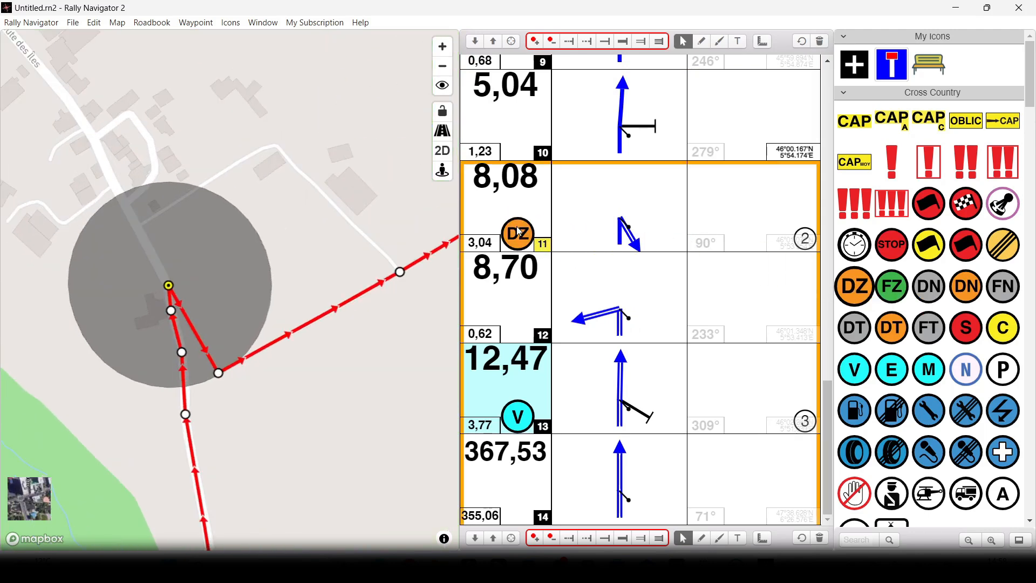
right_click(517, 240)
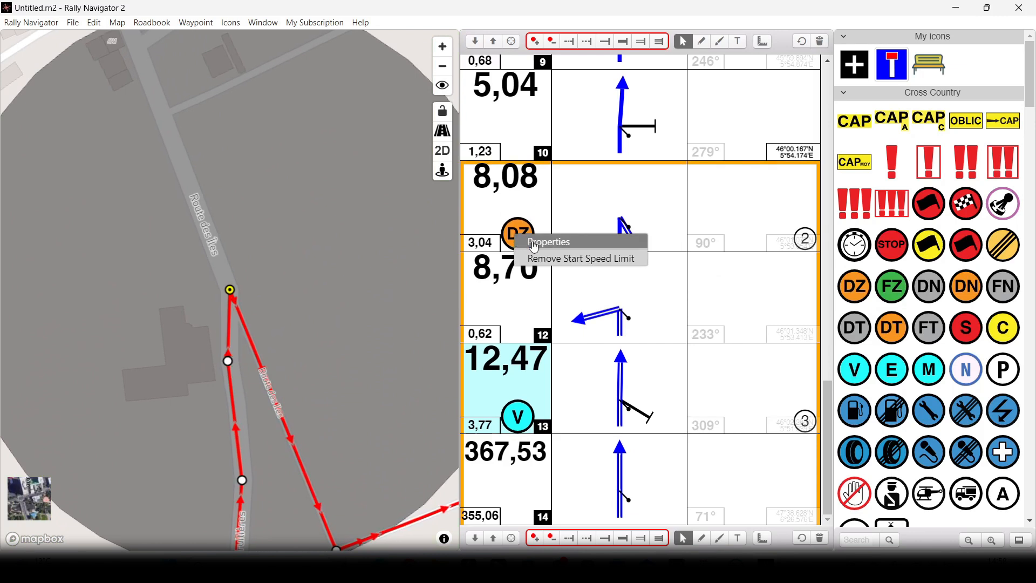
click(545, 242)
click(617, 206)
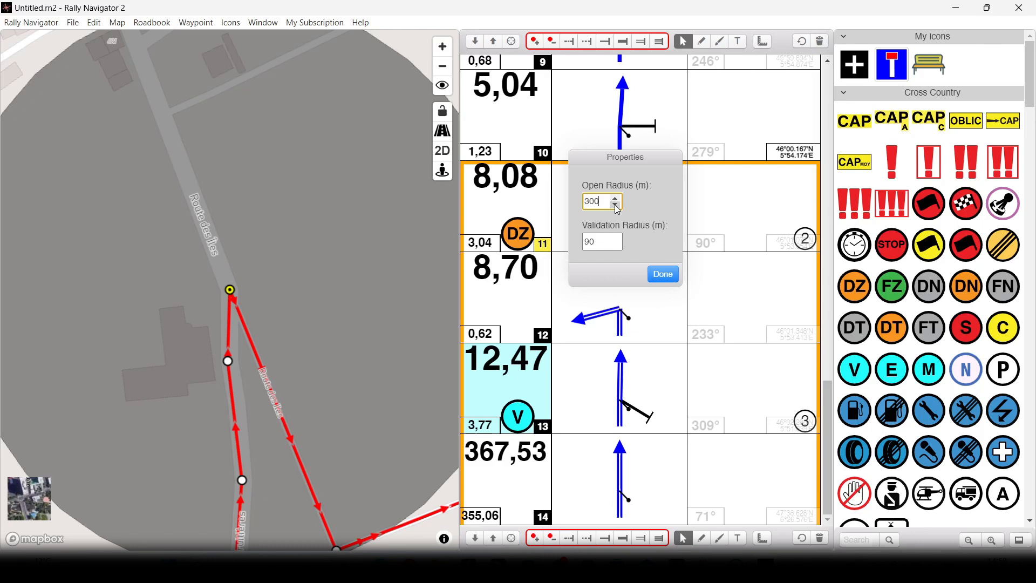
click(615, 247)
click(660, 278)
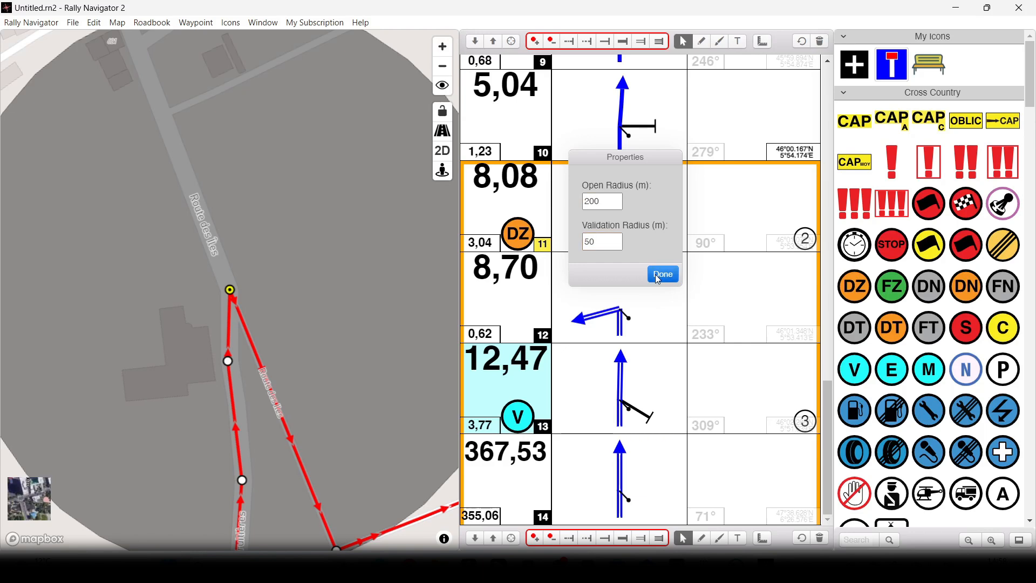
- Assign the FZ speed zone finish icon to waypoint 12 at 8,70 km, northeast of Planaz
scroll(383, 256, down, 2)
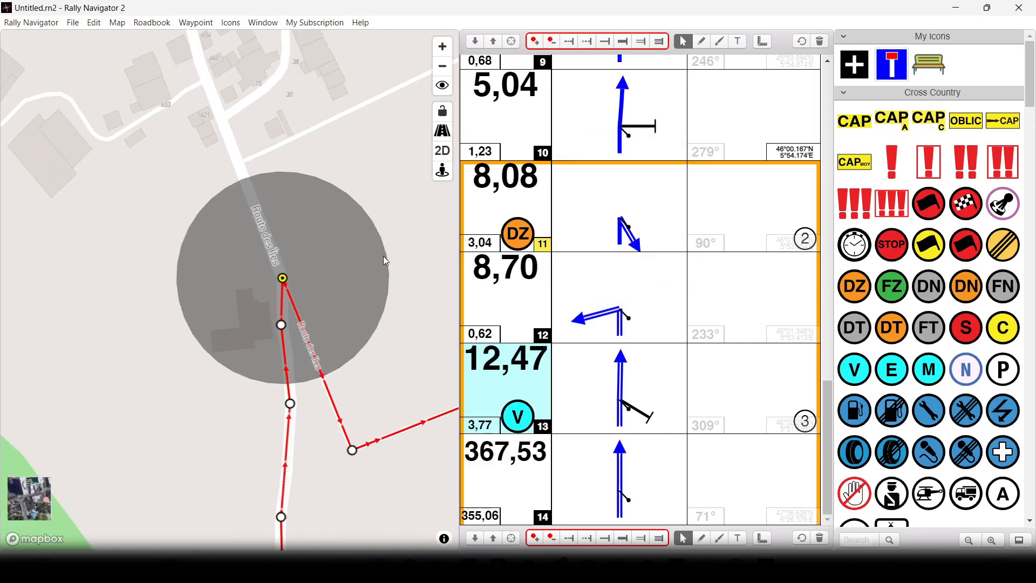
scroll(384, 256, down, 4)
drag(420, 263, 249, 270)
scroll(249, 269, down, 3)
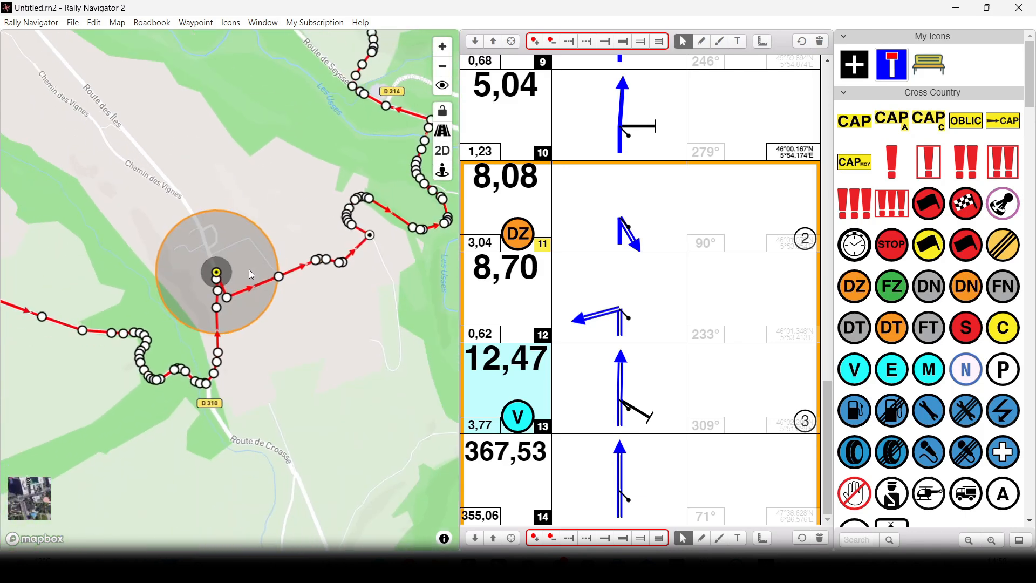
click(369, 236)
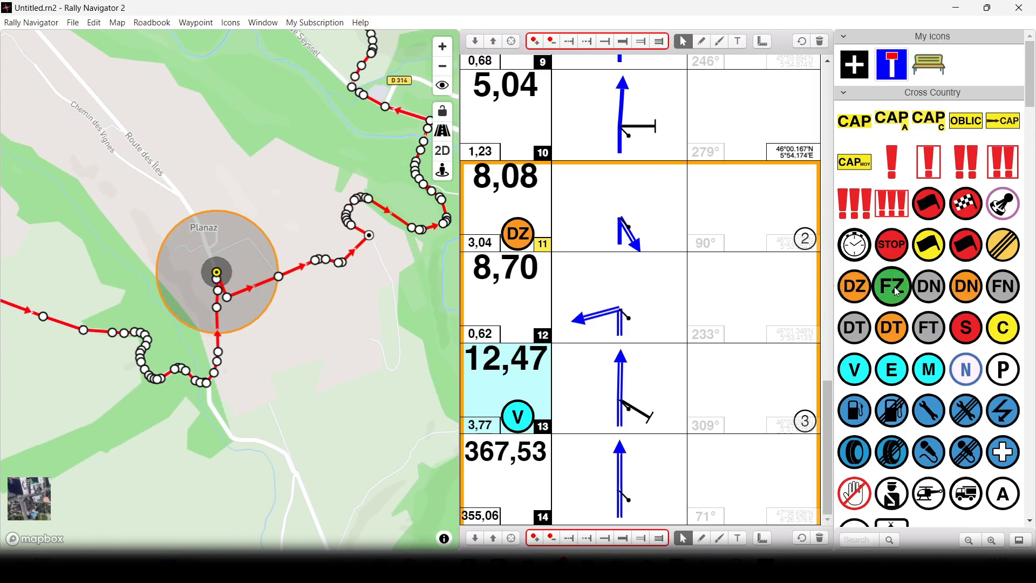
drag(898, 291, 520, 319)
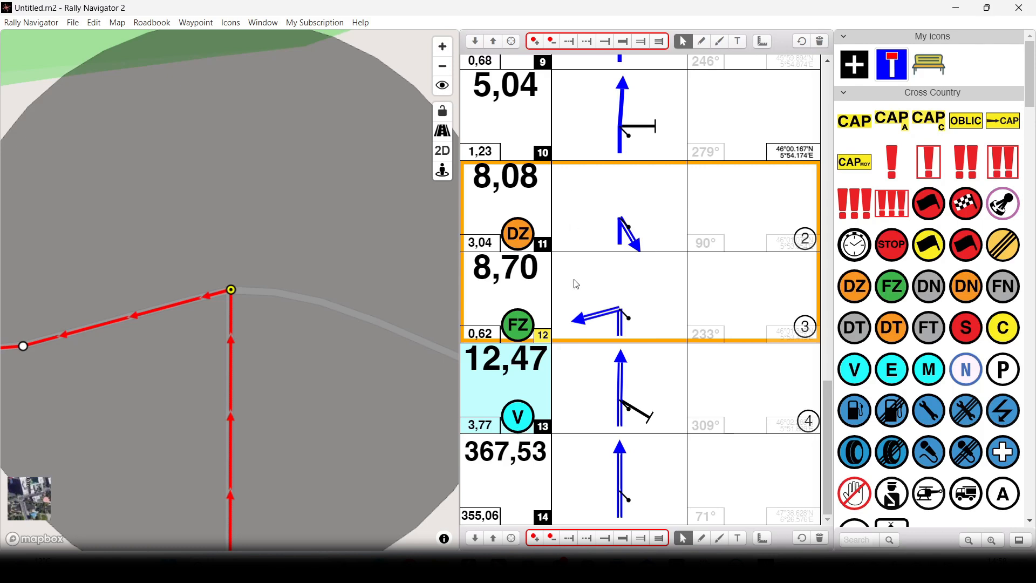
- Set the FZ icon's open radius to 200 m and its validation radius to 50 m
right_click(519, 333)
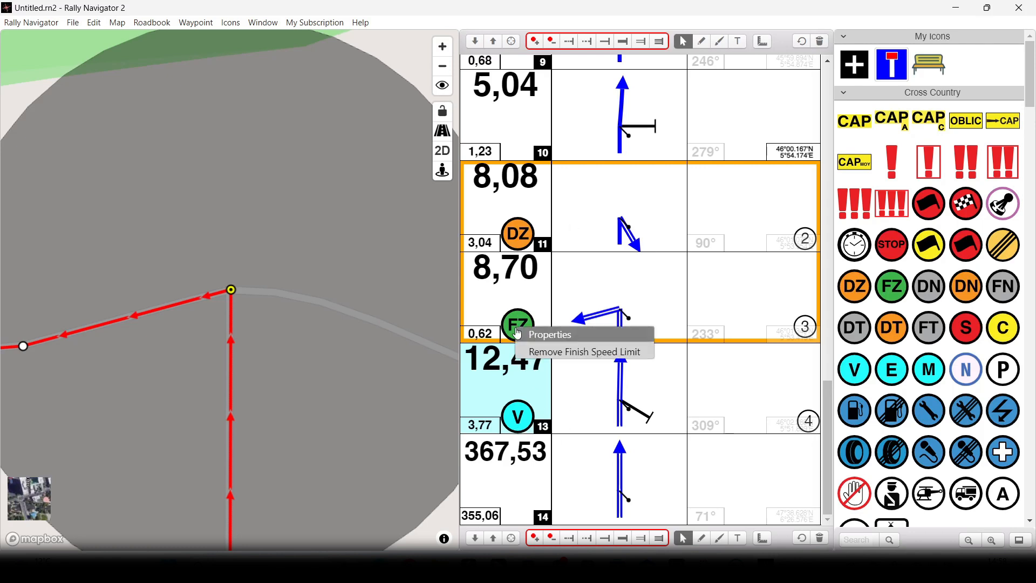
click(537, 335)
click(616, 296)
click(616, 297)
click(616, 297)
click(616, 296)
click(616, 296)
click(616, 290)
click(616, 338)
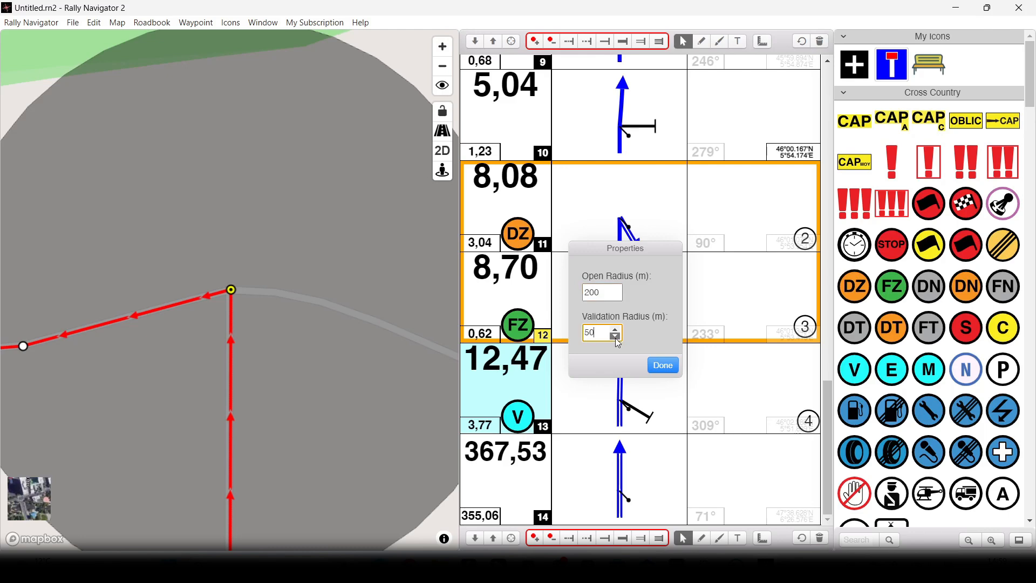
click(664, 366)
scroll(213, 341, down, 5)
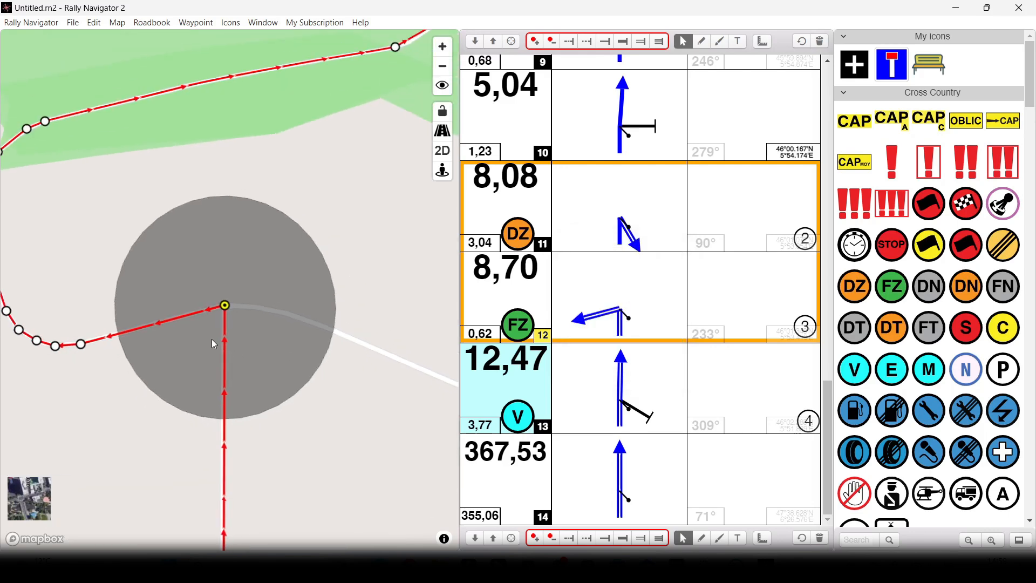
scroll(212, 340, down, 5)
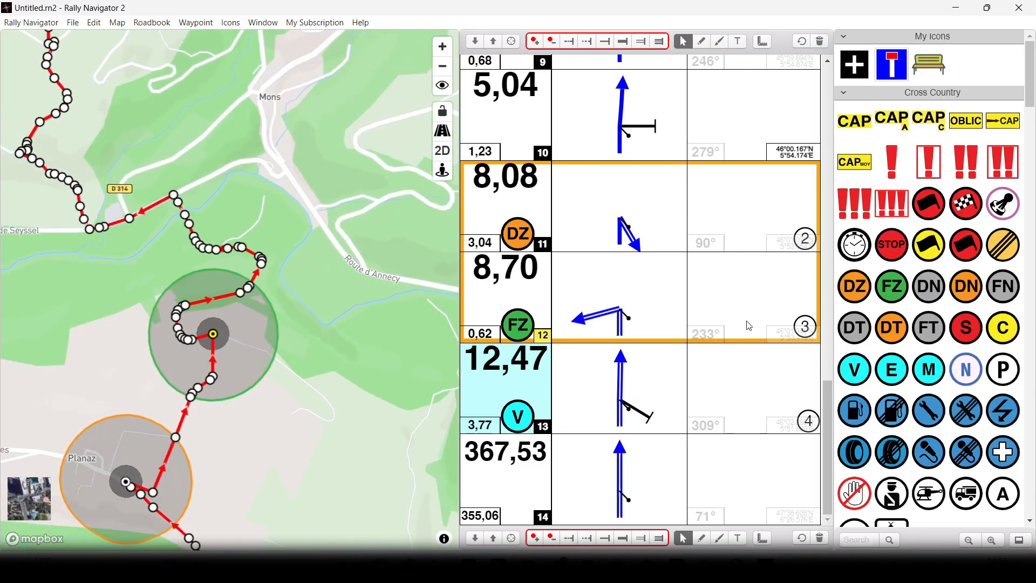
- Place the 50 speed limit icon in the notes cell of waypoint 11
scroll(916, 373, down, 15)
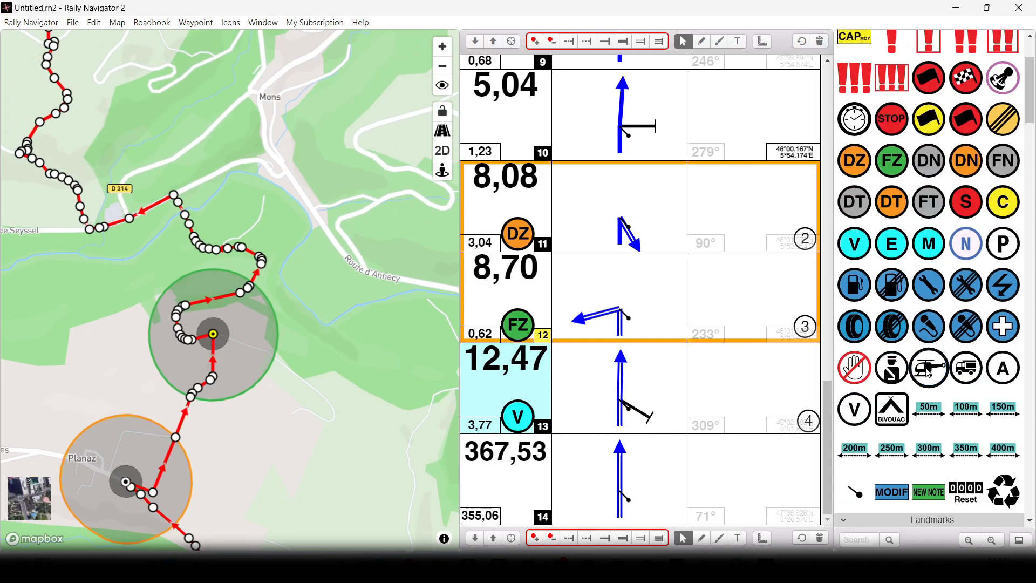
scroll(915, 371, down, 12)
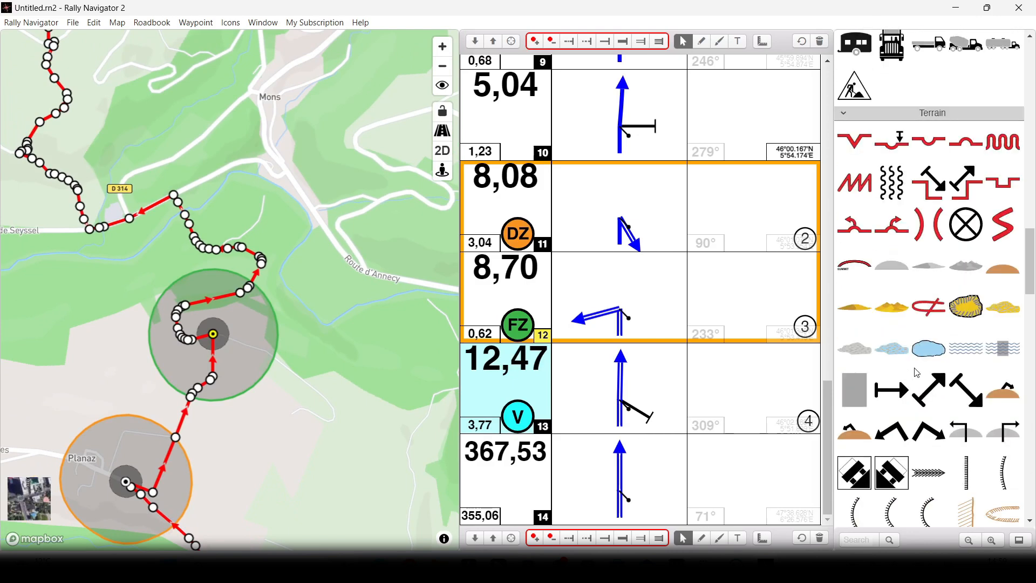
scroll(916, 370, down, 12)
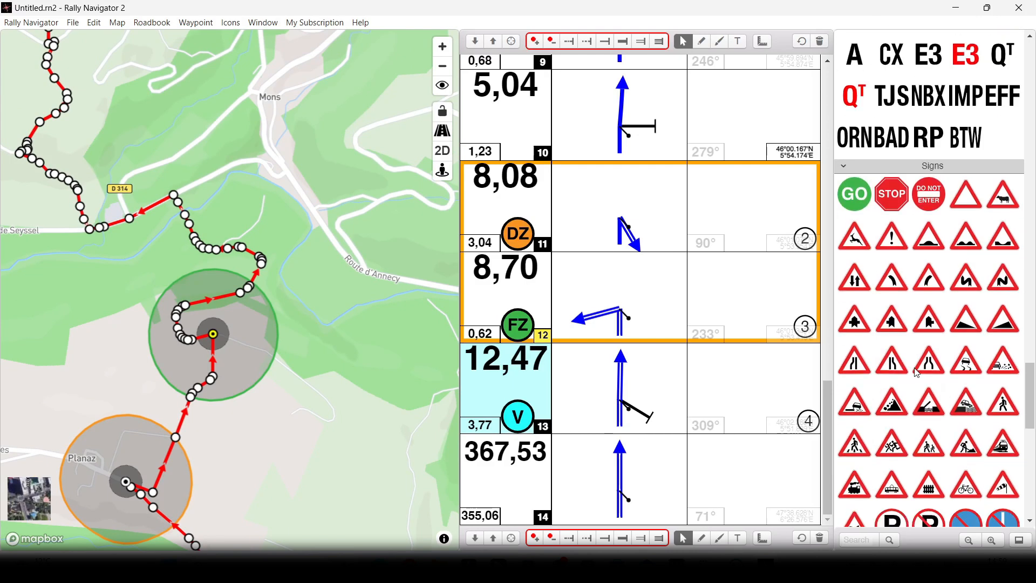
scroll(916, 372, down, 5)
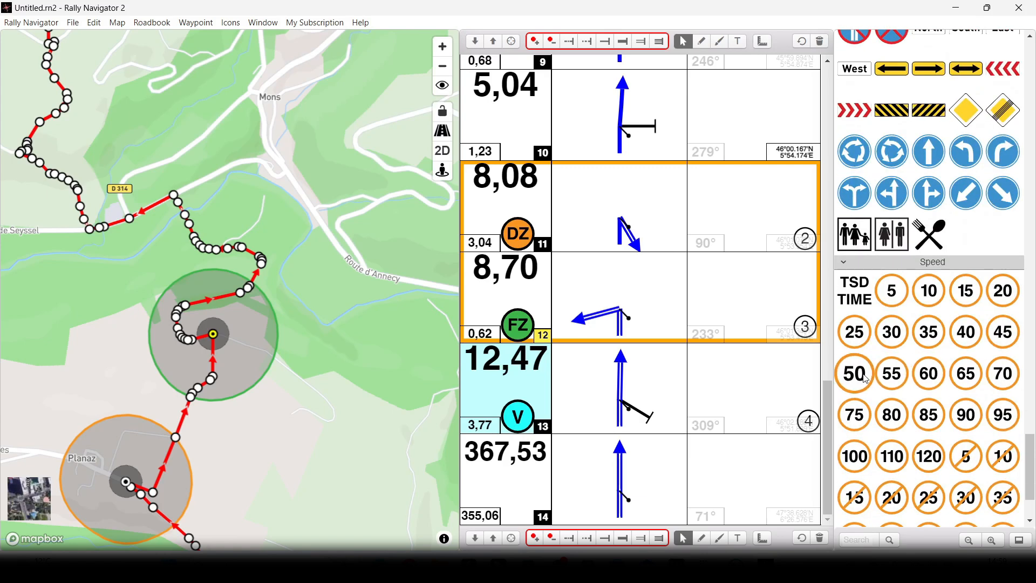
drag(860, 379, 752, 210)
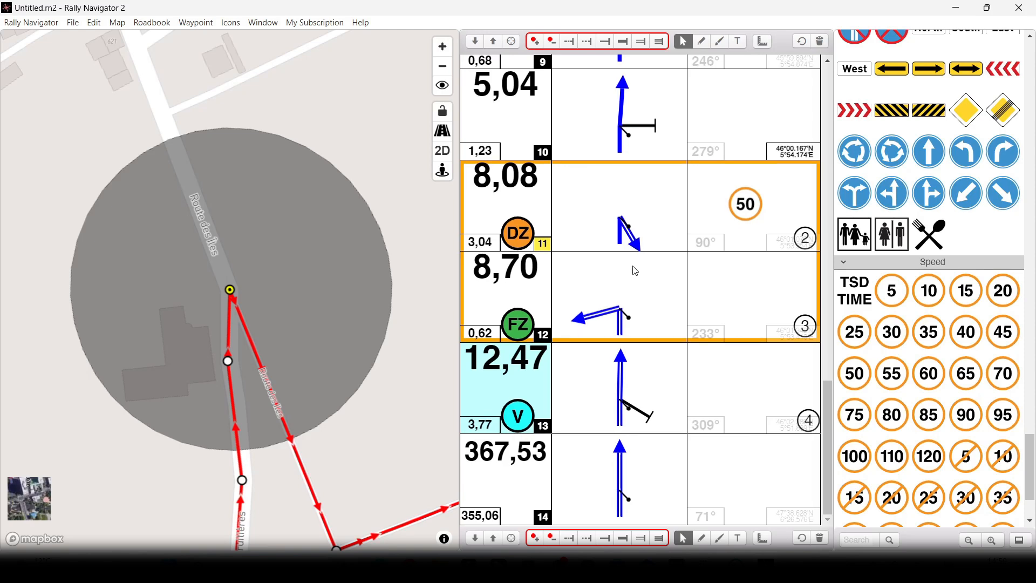
- Add a waypoint at 14,94 km on the track, just north of Route de Bellegarde
scroll(385, 266, down, 3)
scroll(384, 263, down, 3)
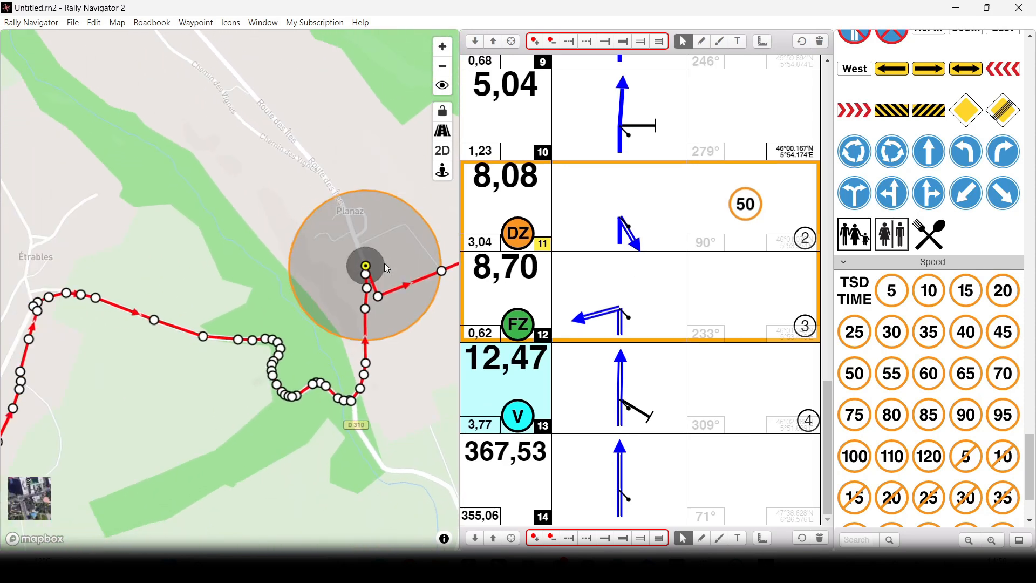
drag(380, 200, 199, 226)
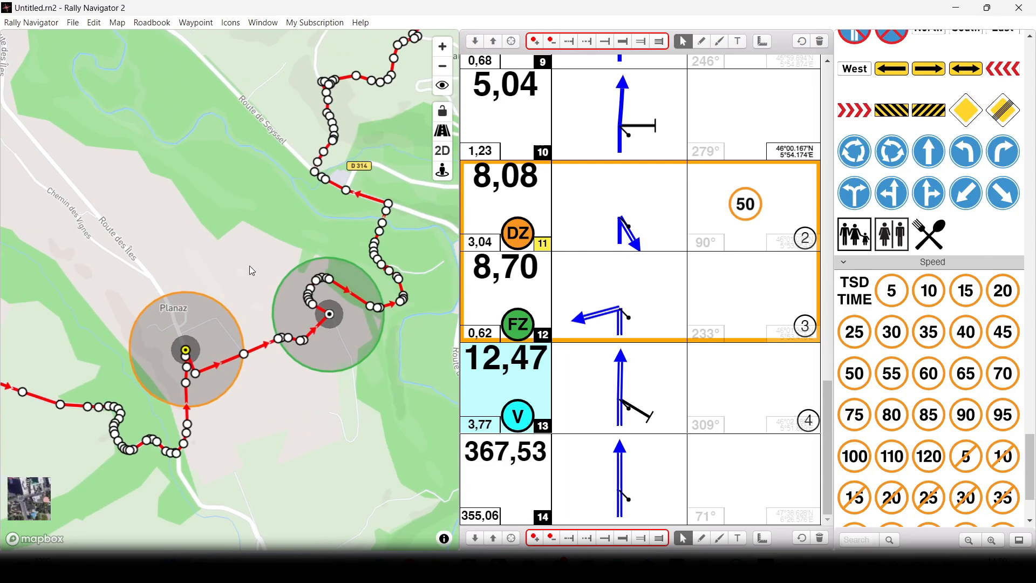
scroll(249, 266, down, 3)
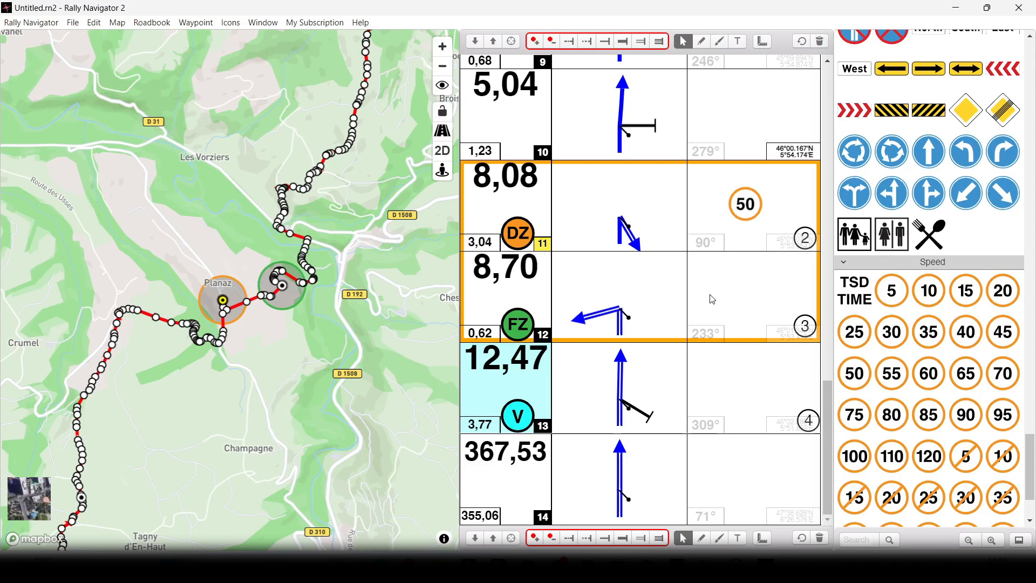
scroll(916, 207, up, 15)
scroll(916, 207, up, 5)
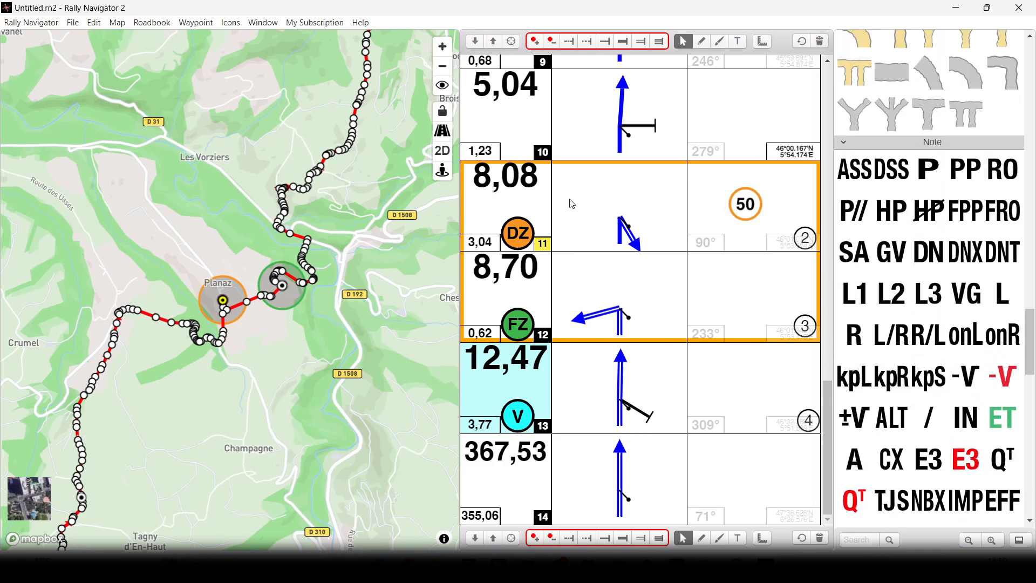
drag(364, 167, 306, 387)
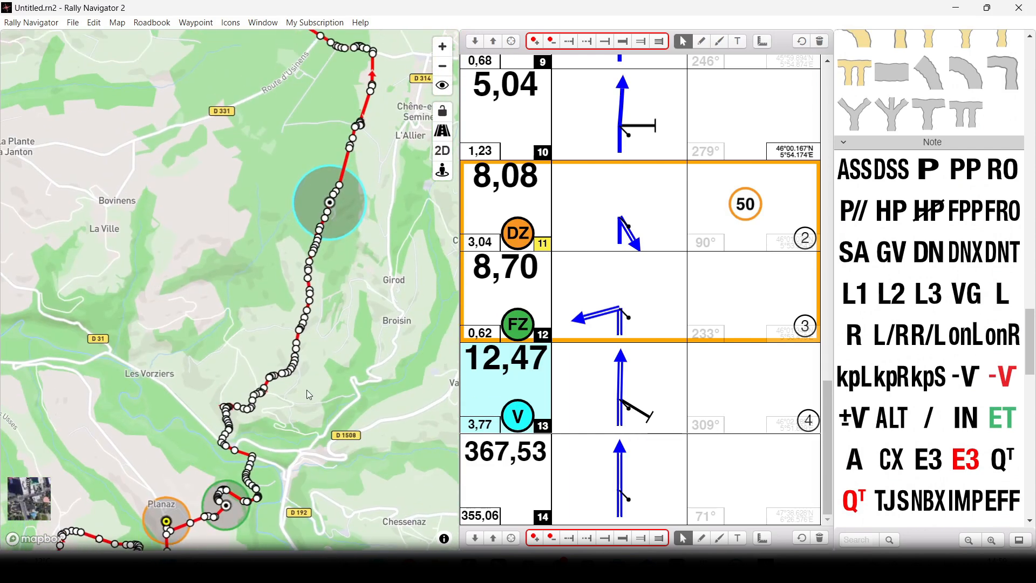
drag(370, 118, 435, 359)
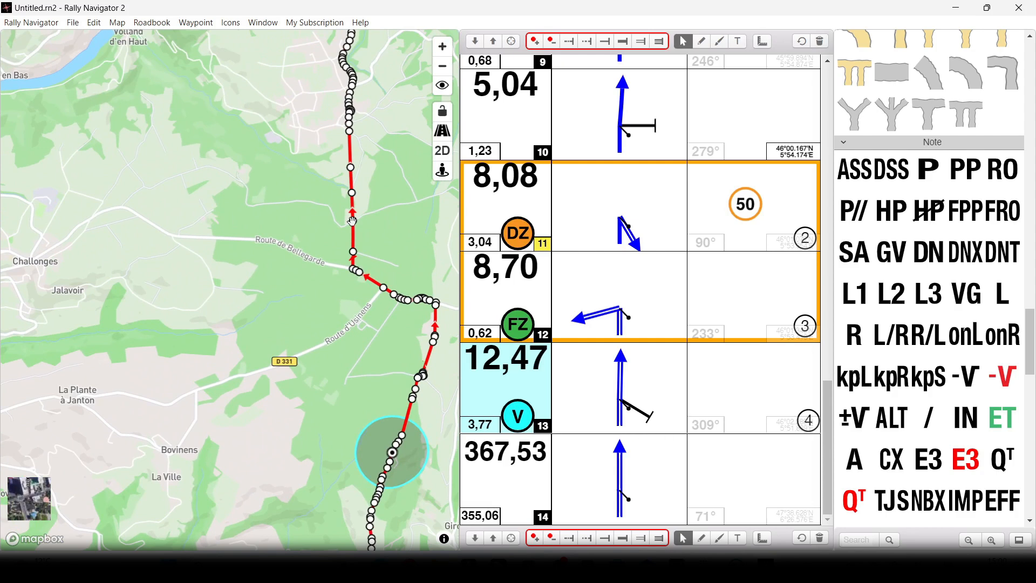
click(352, 221)
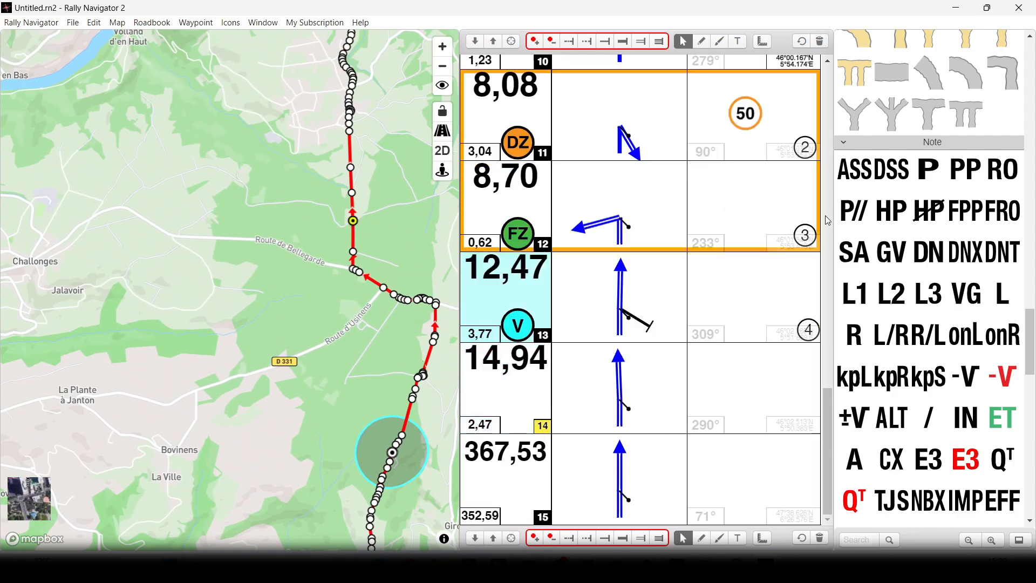
- Assign the E waypoint icon to waypoint 14 at 14,94 km
scroll(858, 233, up, 10)
scroll(859, 233, up, 15)
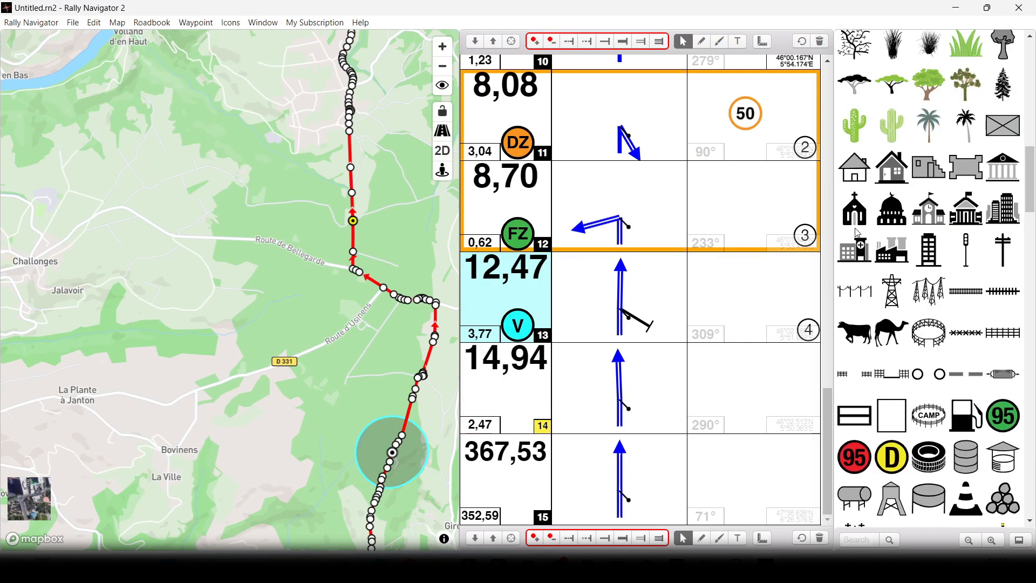
scroll(858, 233, up, 5)
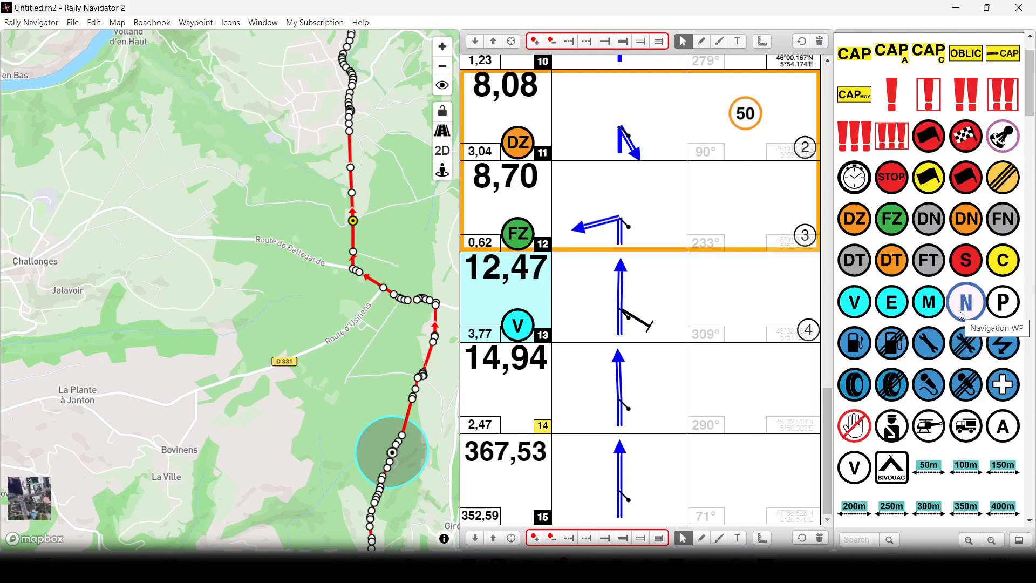
drag(898, 313, 527, 416)
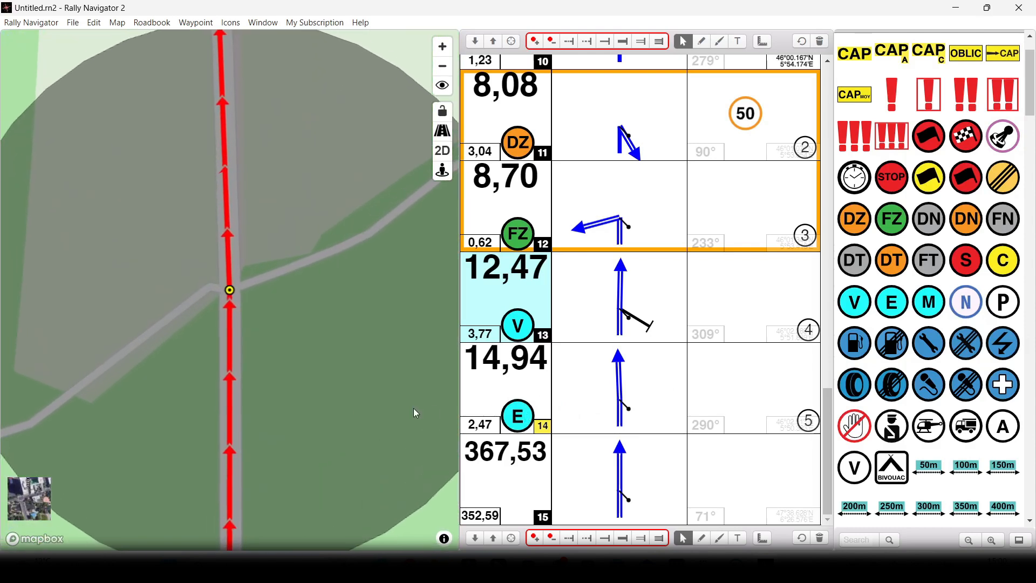
- Reduce the open radius and the validation radius of waypoint 14's E icon
scroll(345, 399, down, 5)
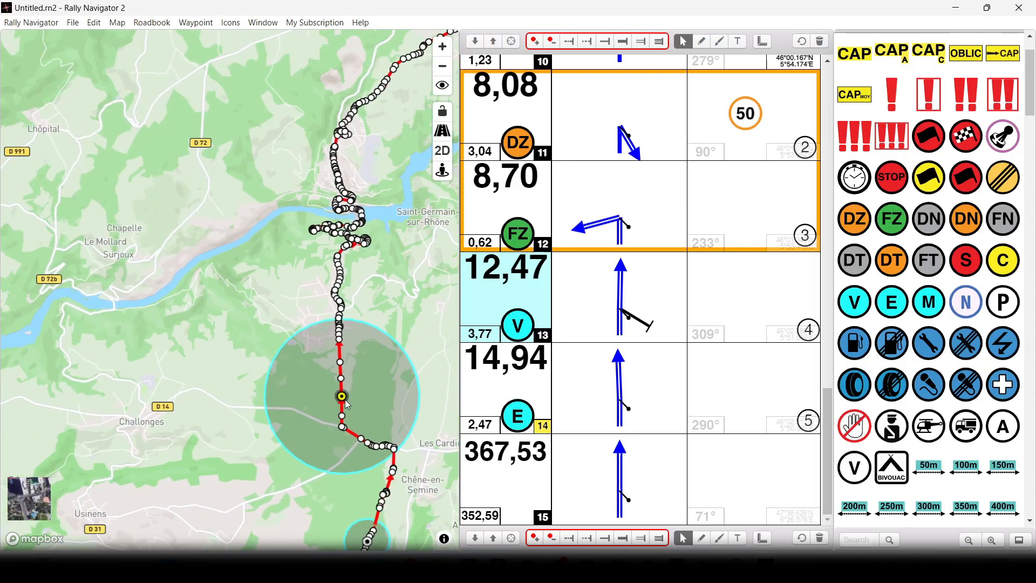
scroll(345, 400, up, 5)
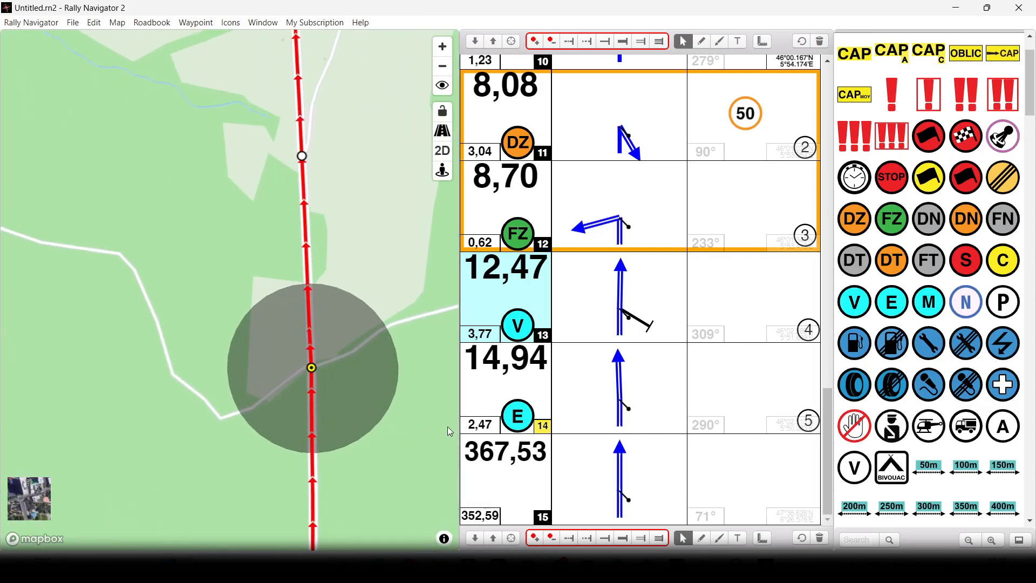
right_click(515, 414)
click(562, 413)
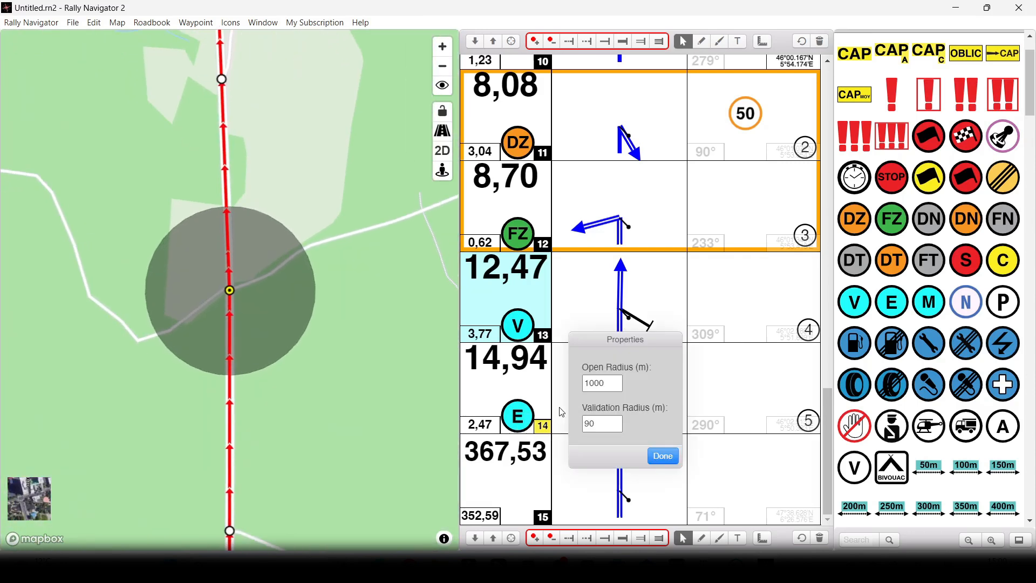
click(616, 386)
click(617, 386)
click(615, 380)
click(616, 428)
click(658, 461)
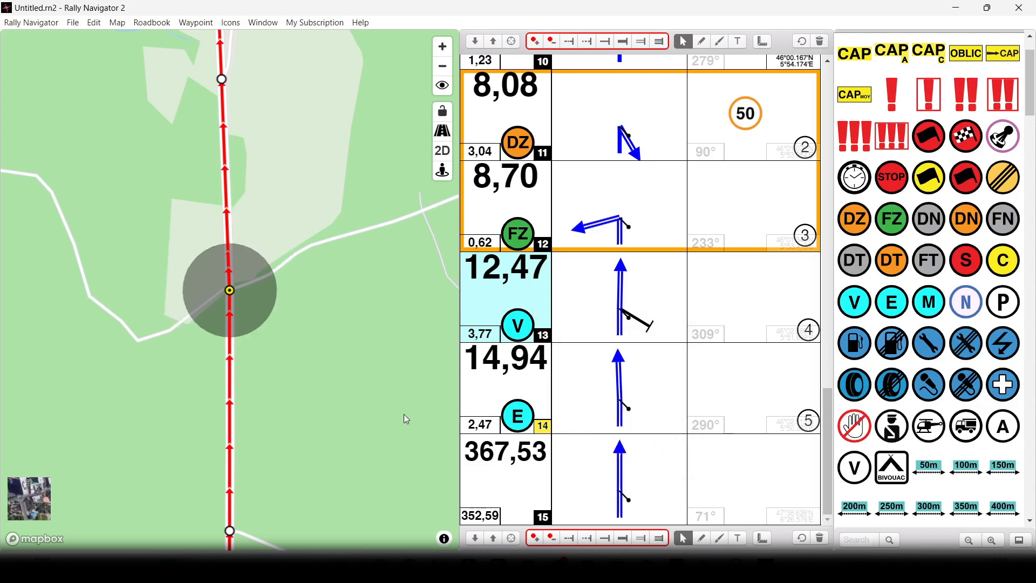
- Assign the Start Selective Section flag icon to waypoint 6 at 2,27 km
scroll(327, 399, down, 3)
scroll(326, 397, down, 3)
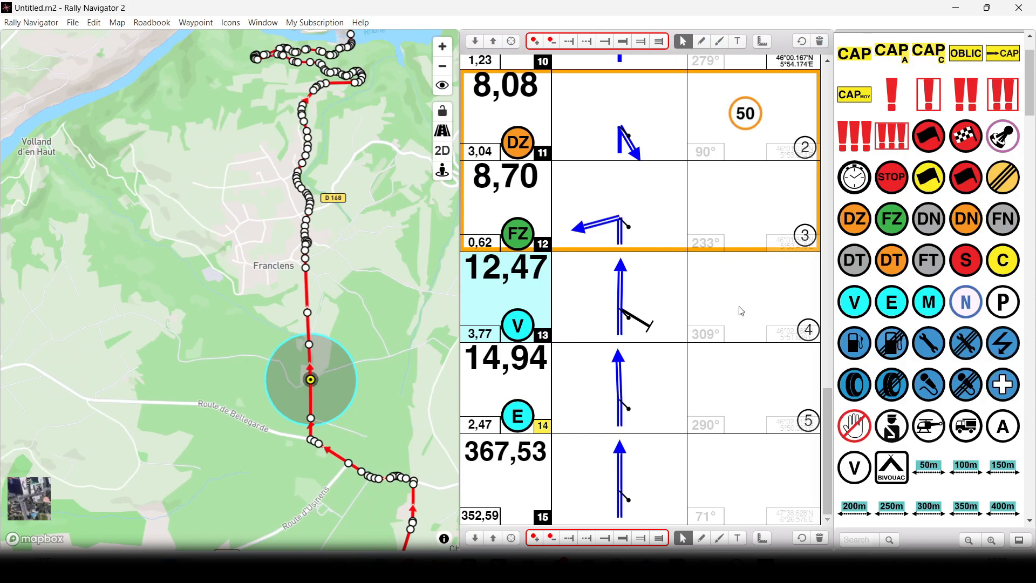
scroll(734, 310, up, 15)
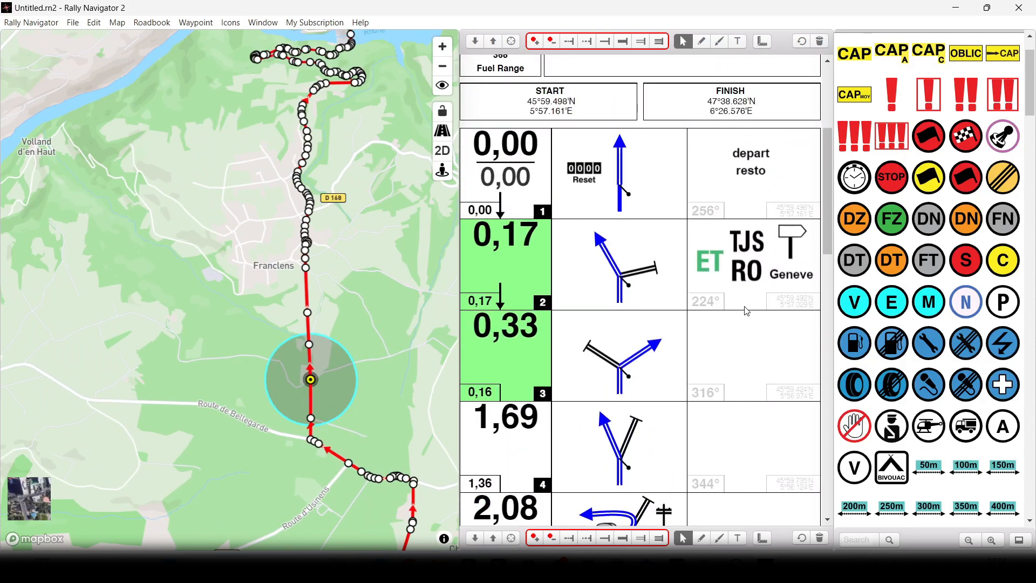
scroll(703, 386, down, 5)
scroll(705, 388, down, 3)
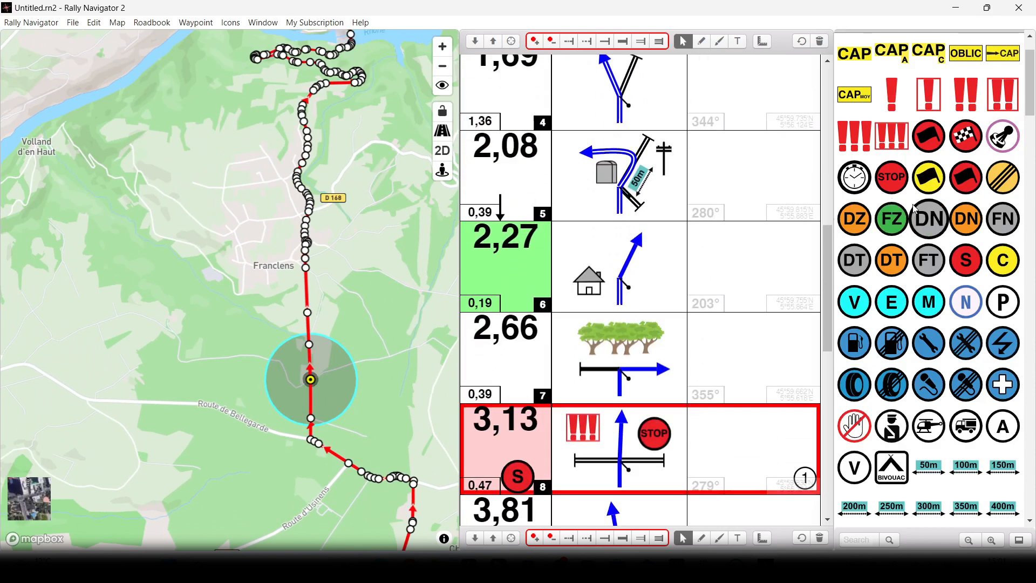
drag(928, 141, 506, 291)
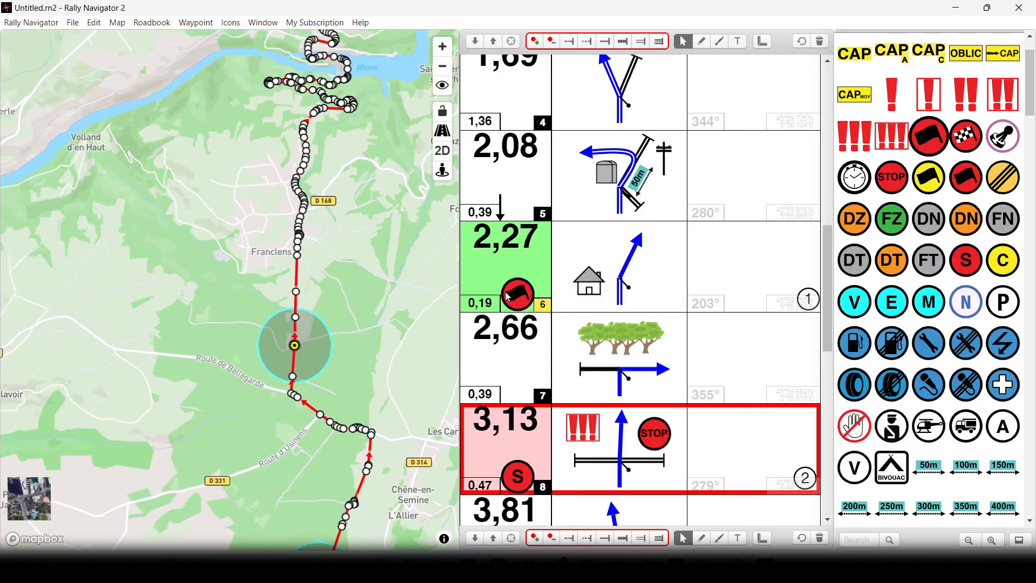
- Set the open radius of waypoint 6's selective section start to 100 m and its validation radius to 50 m
scroll(311, 334, down, 5)
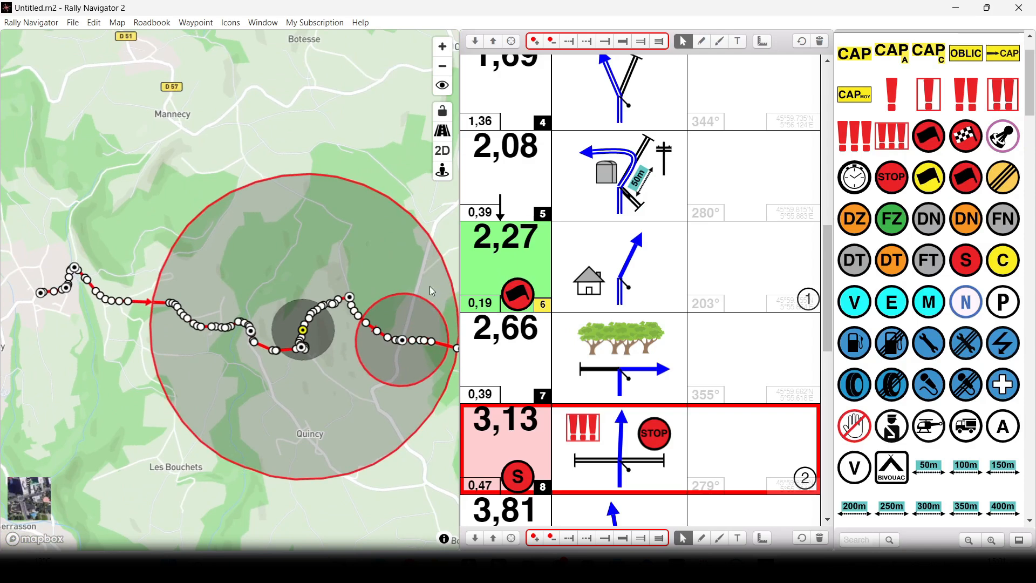
right_click(516, 299)
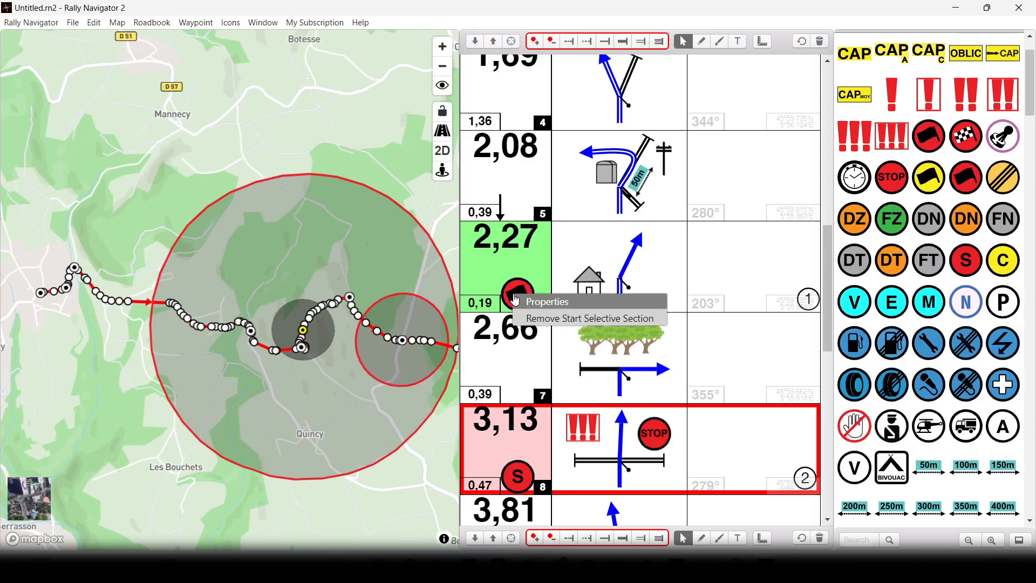
click(543, 300)
click(616, 266)
click(616, 266)
click(616, 266)
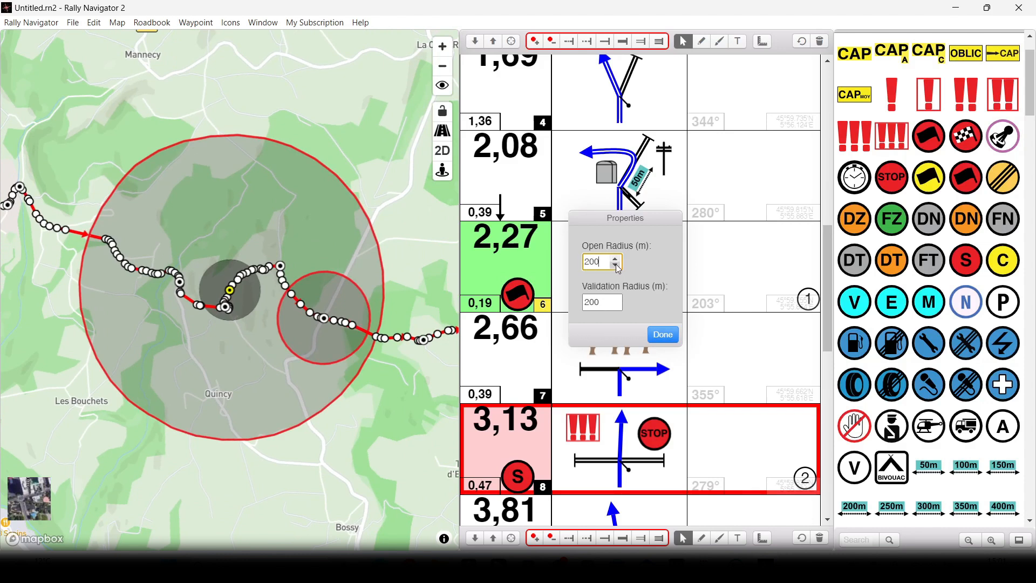
click(615, 306)
click(616, 306)
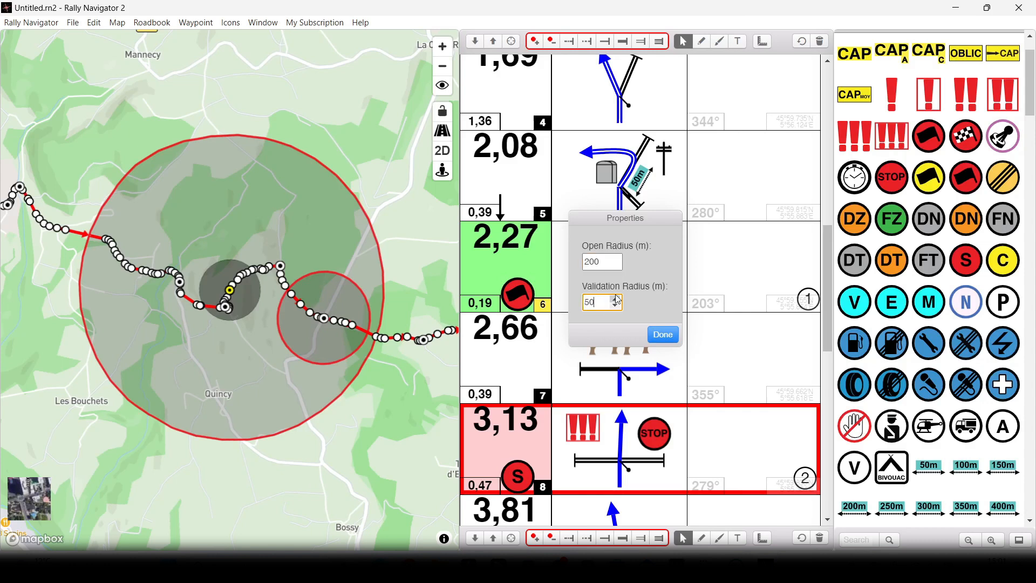
click(615, 265)
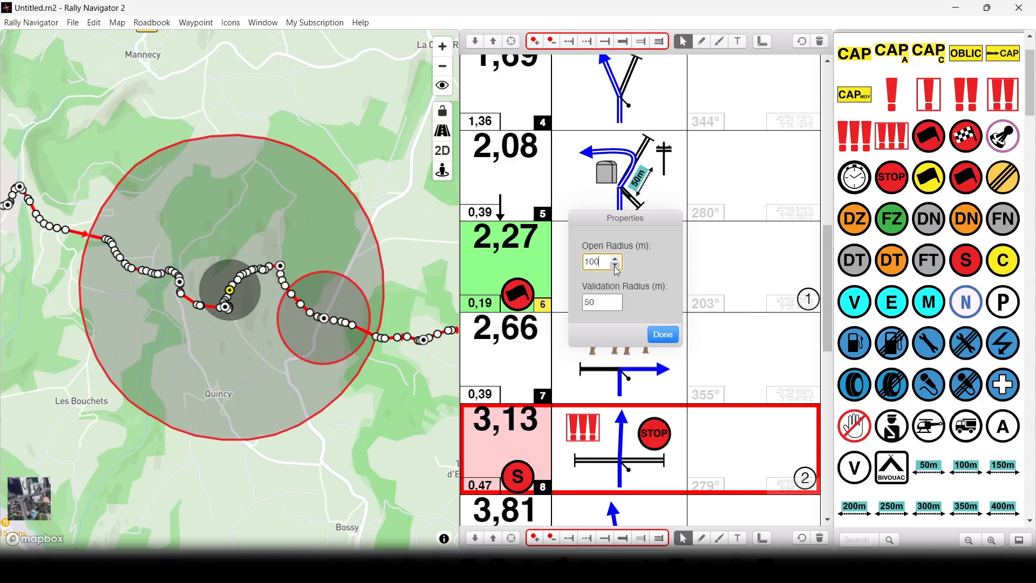
click(659, 340)
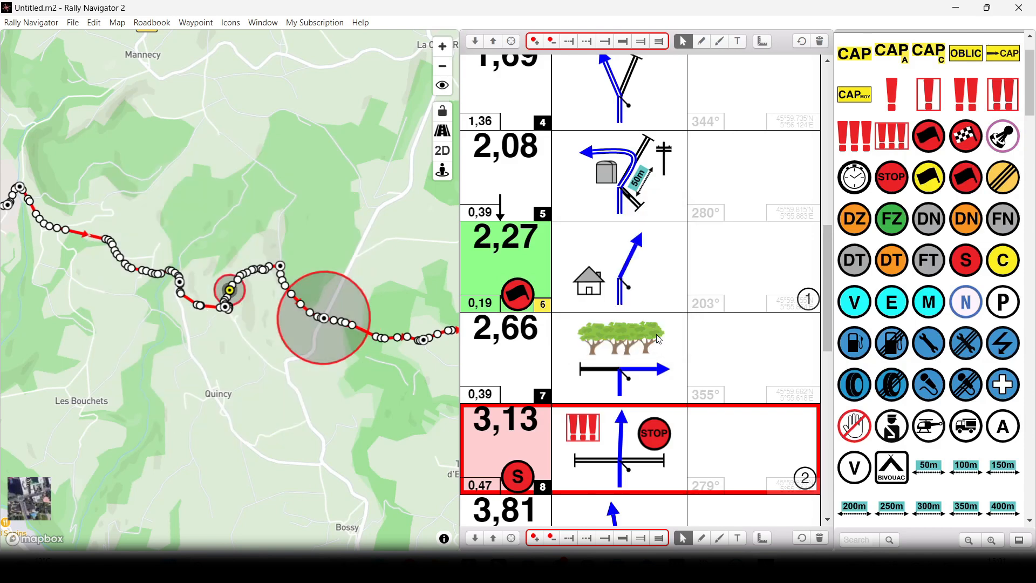
- Add a waypoint at 16,76 km at the Chemin du Bois Meury junction and draw its side road branching back to the left
drag(337, 245, 91, 359)
scroll(348, 363, down, 4)
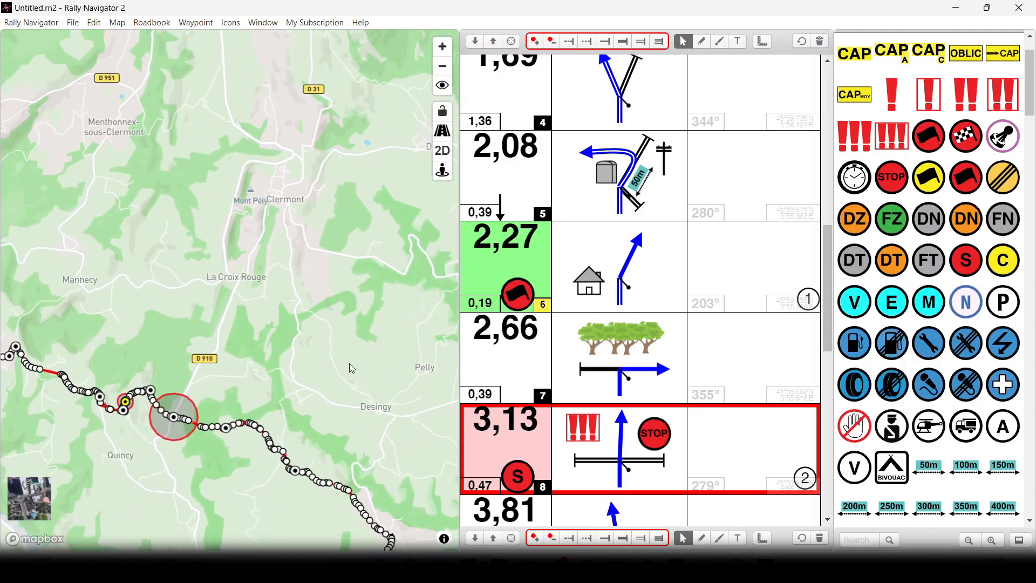
drag(371, 280, 221, 57)
drag(379, 343, 202, 236)
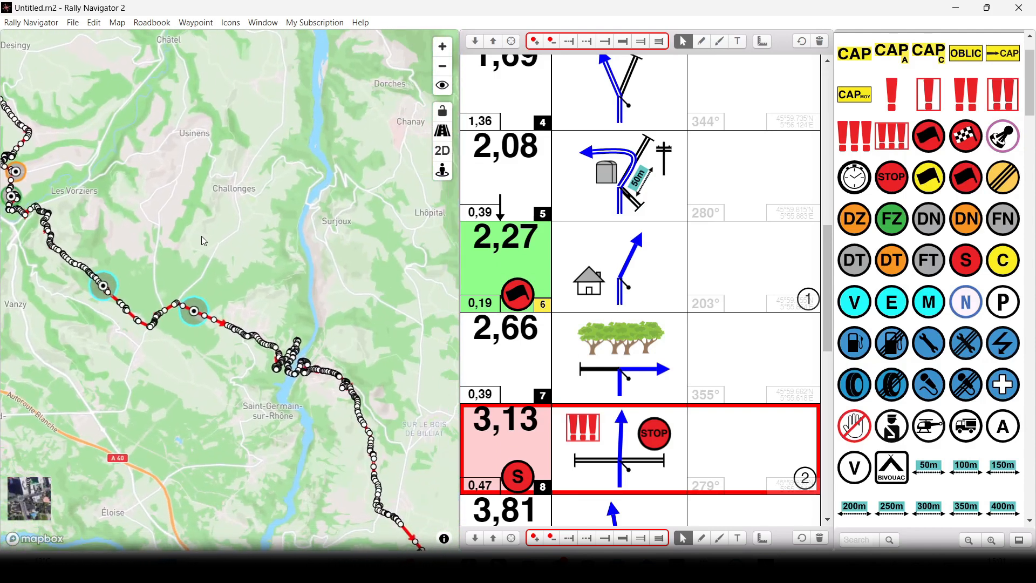
scroll(261, 357, up, 6)
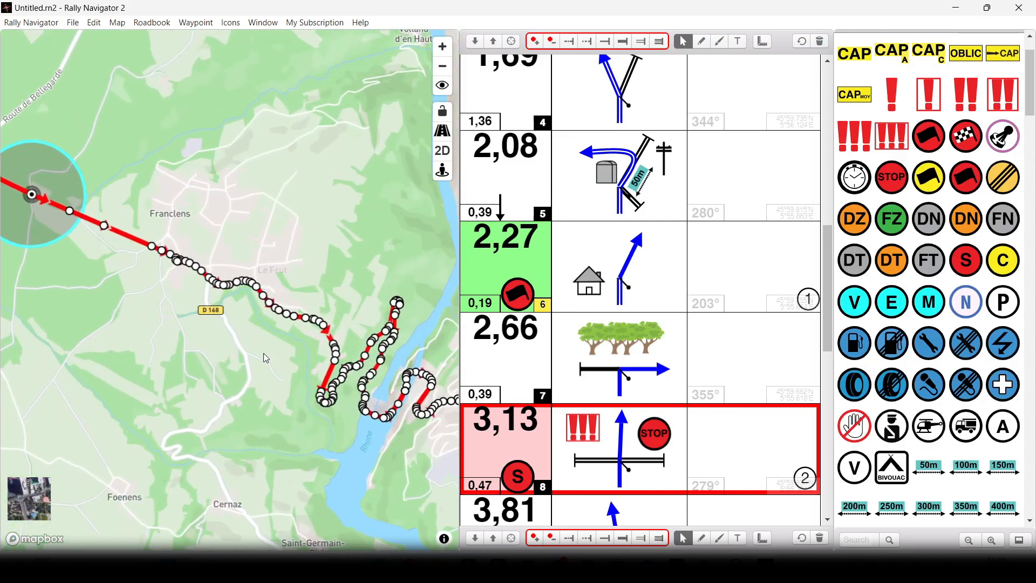
drag(78, 265, 282, 350)
drag(384, 397, 133, 351)
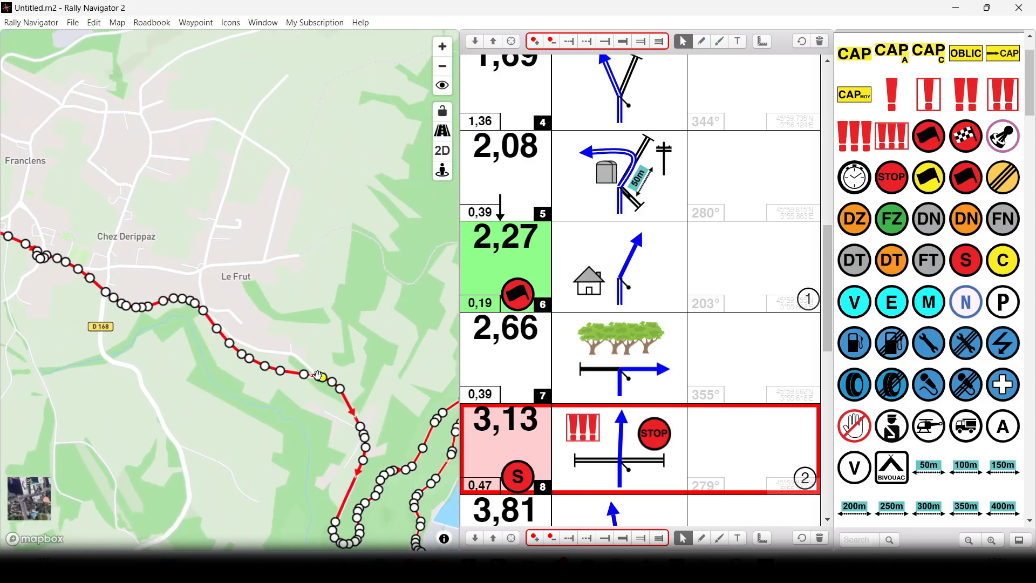
scroll(316, 388, up, 3)
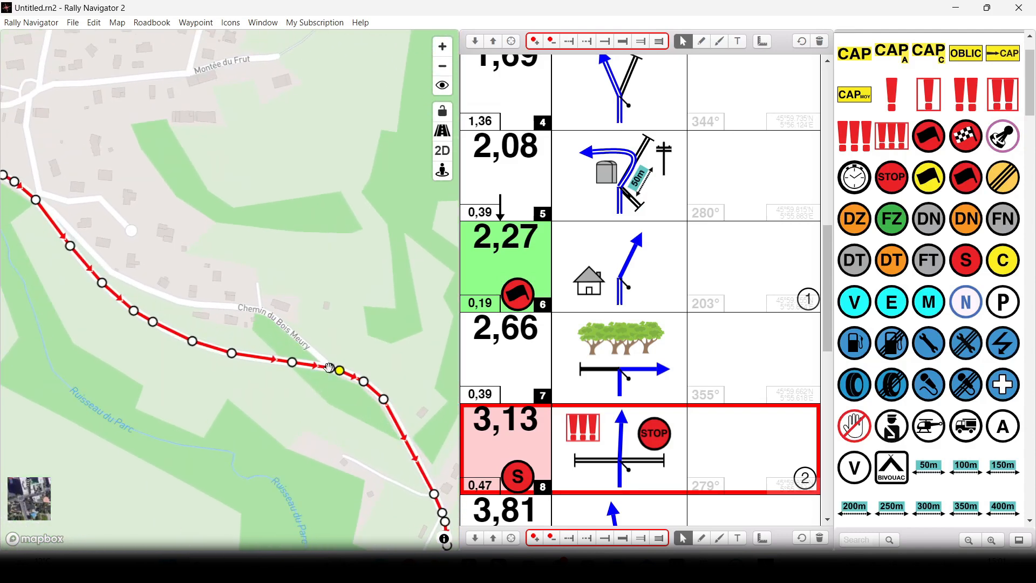
click(330, 367)
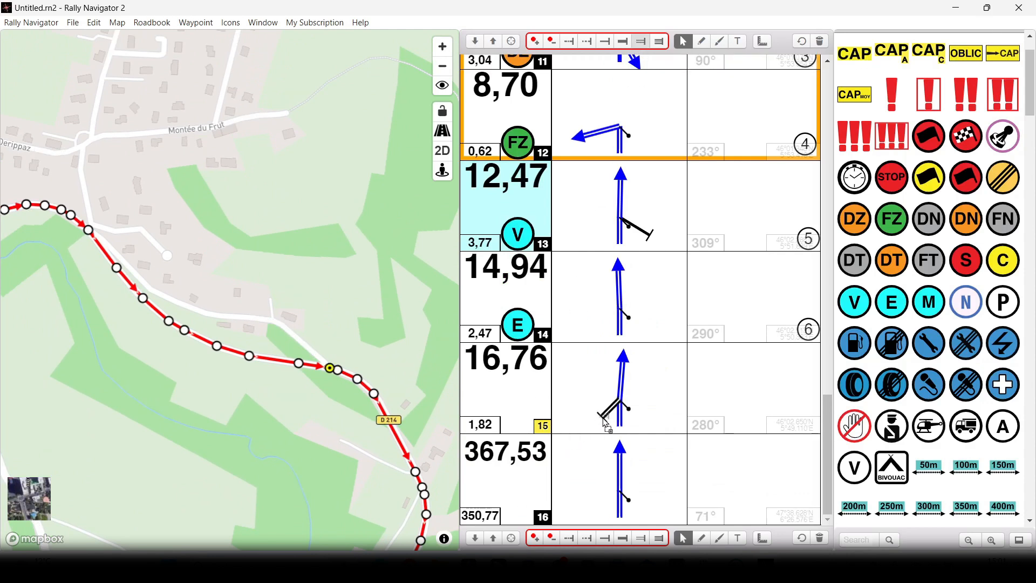
click(604, 419)
- Assign the Arrival Selective Section icon to waypoint 15 with an open radius of 200 m and a validation radius of 50 m
drag(964, 176, 548, 382)
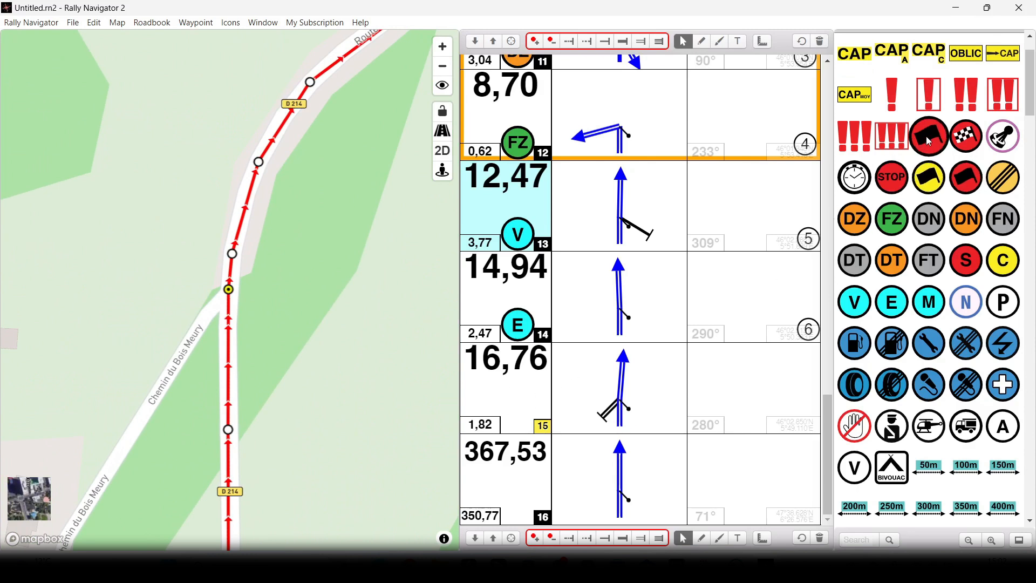
drag(964, 139, 517, 417)
right_click(516, 418)
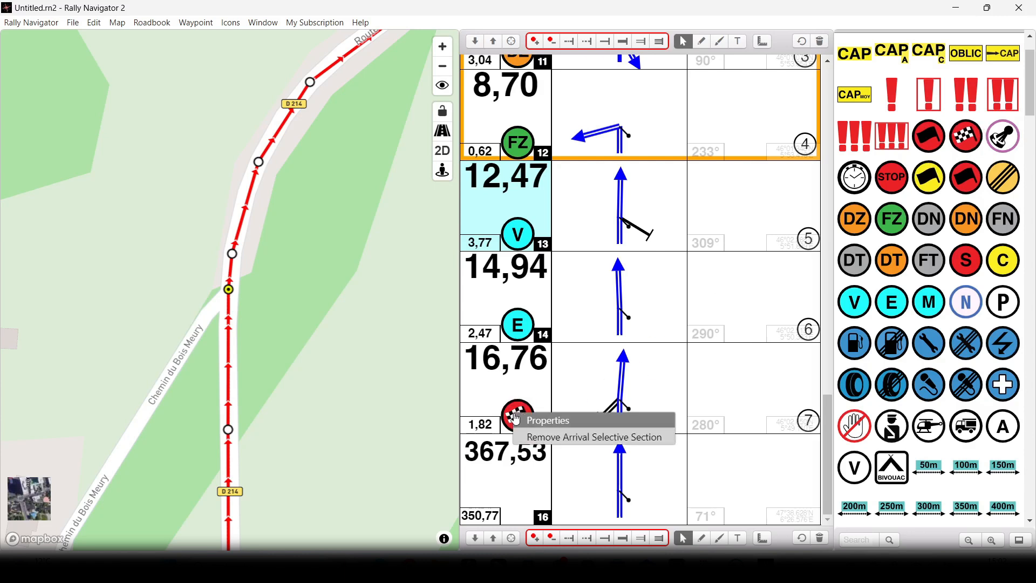
click(549, 425)
click(616, 388)
click(615, 388)
click(615, 388)
click(615, 388)
click(616, 388)
click(616, 388)
click(615, 388)
click(616, 388)
click(616, 387)
click(616, 388)
click(616, 388)
click(616, 388)
click(615, 427)
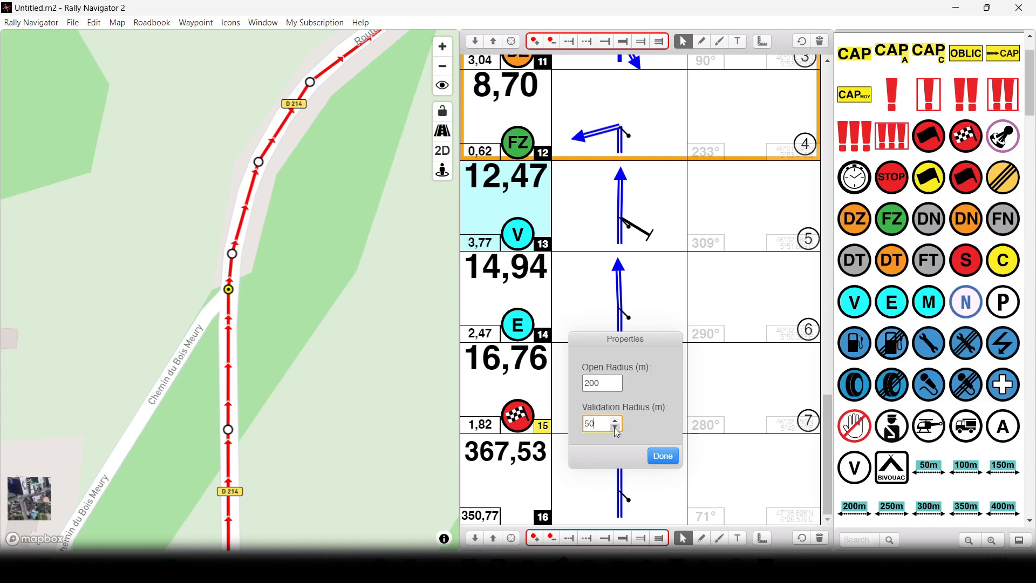
click(664, 457)
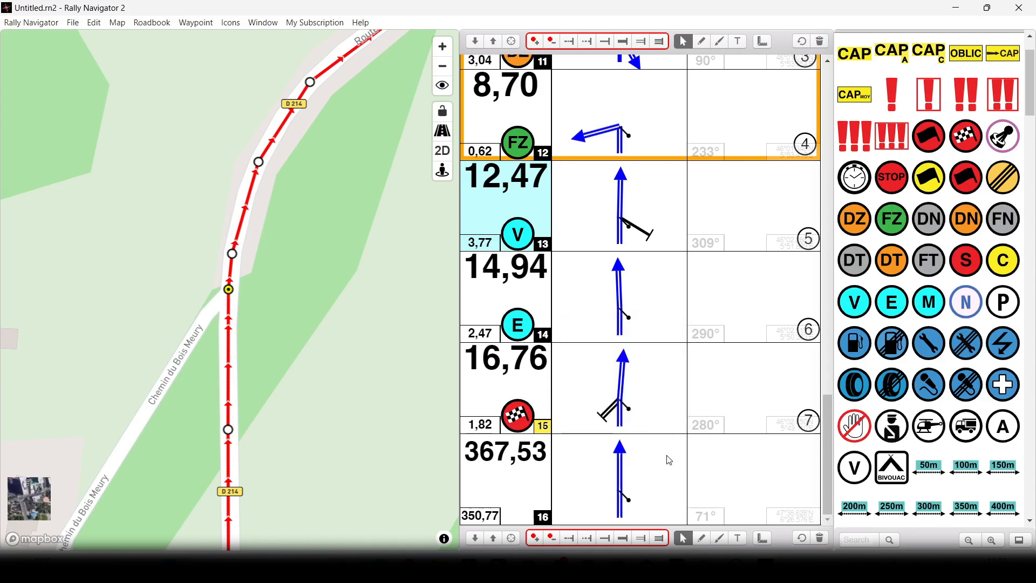
scroll(330, 389, down, 3)
scroll(329, 388, down, 5)
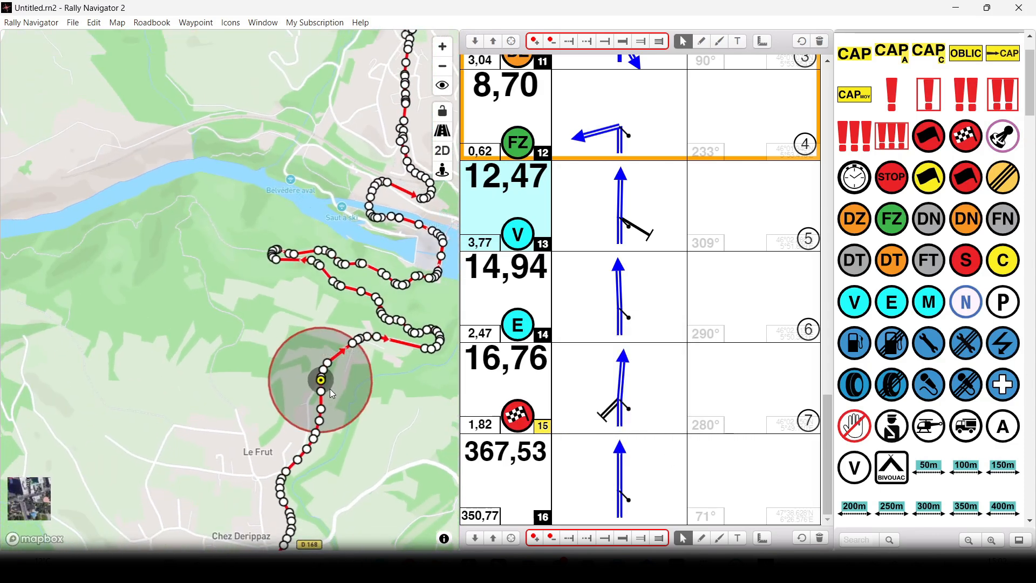
- Examine the track on the map from waypoint 15 past Franclens to the preceding waypoints and the speed zone
drag(356, 455, 338, 280)
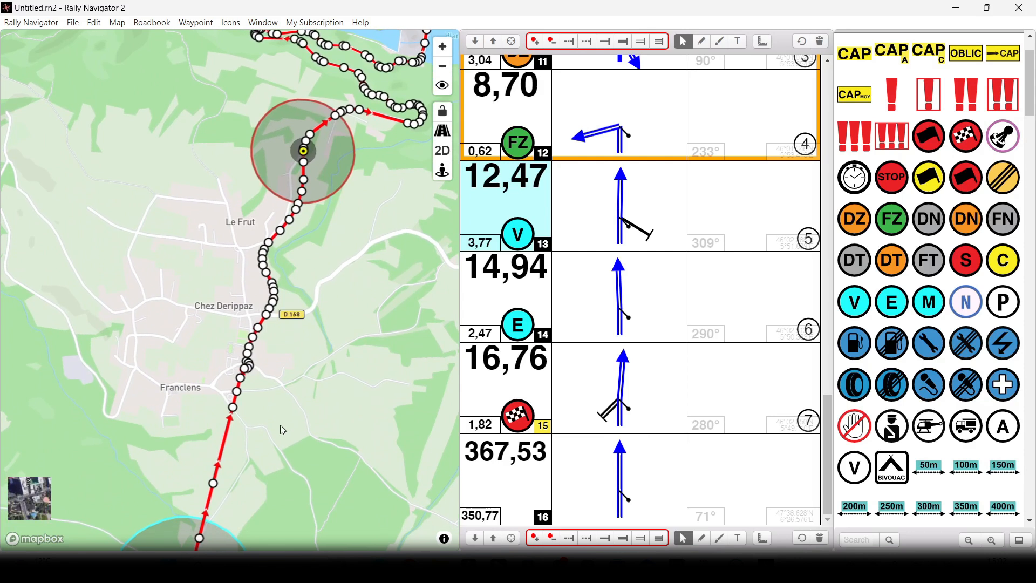
drag(280, 426, 294, 367)
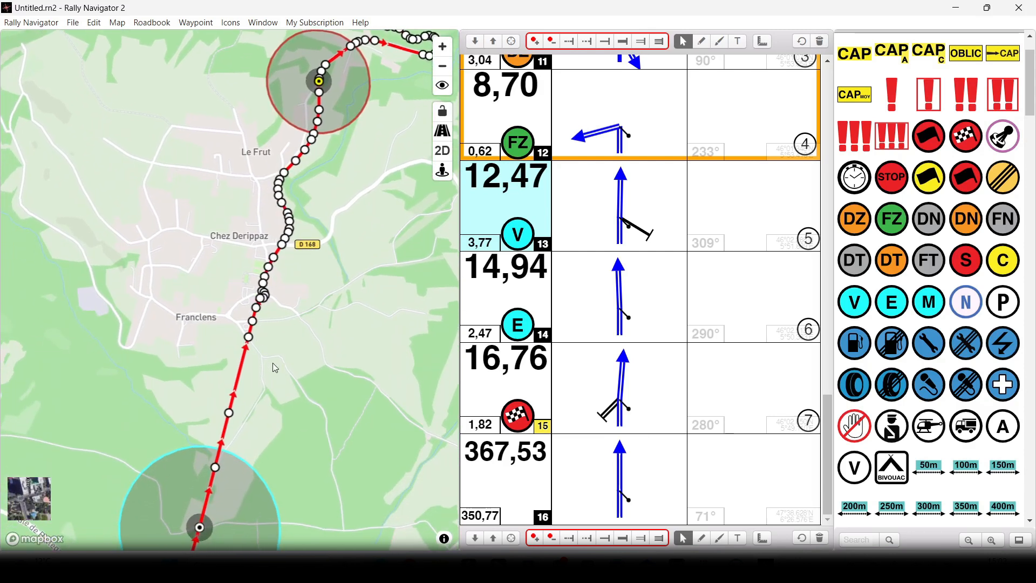
drag(267, 394, 277, 273)
drag(294, 358, 301, 186)
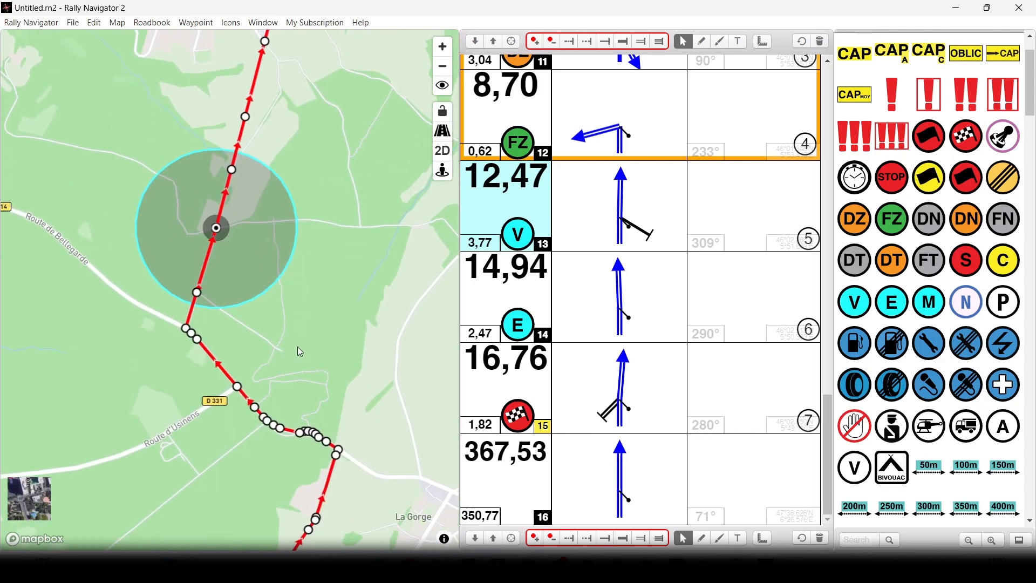
scroll(297, 348, down, 3)
drag(257, 445, 280, 277)
scroll(192, 327, down, 2)
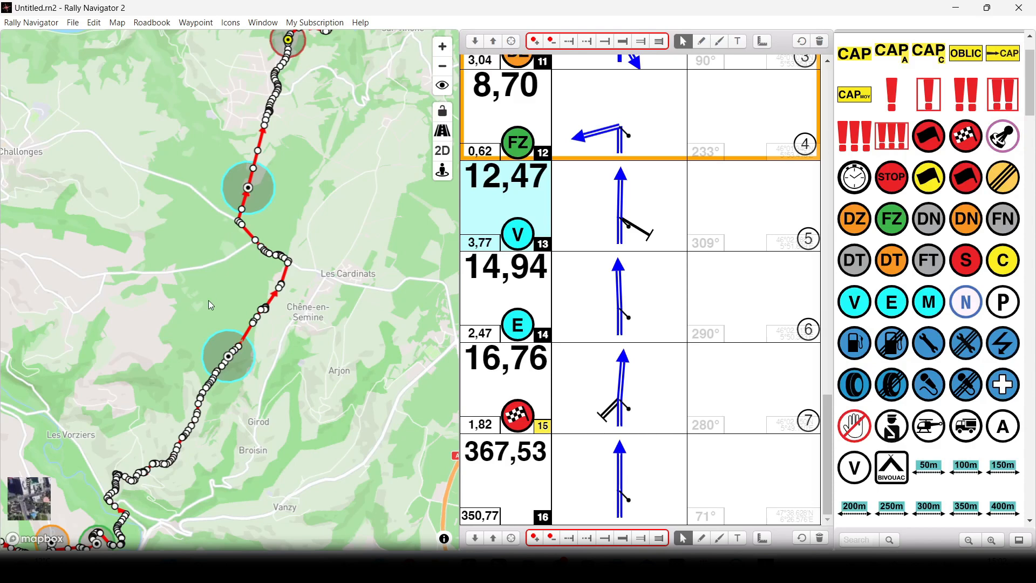
scroll(211, 305, down, 1)
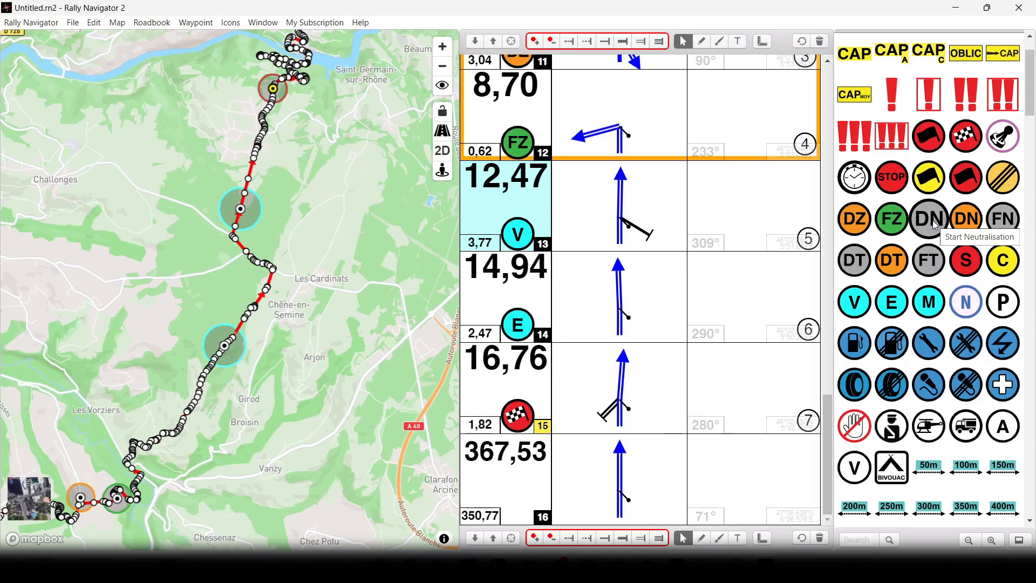
mouse_move(936, 225)
mouse_down()
mouse_move(924, 240)
mouse_move(937, 228)
mouse_up()
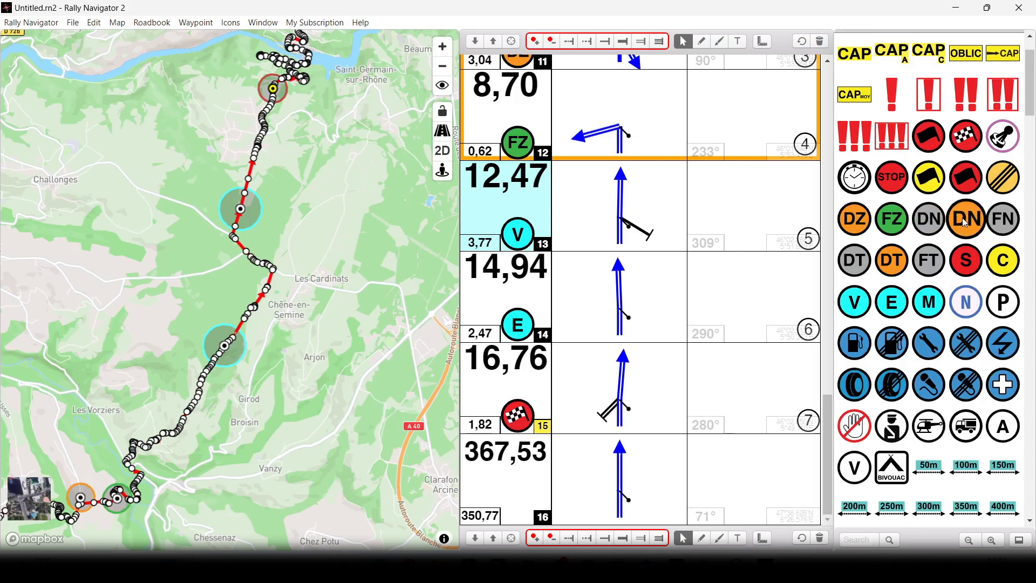
scroll(966, 223, up, 2)
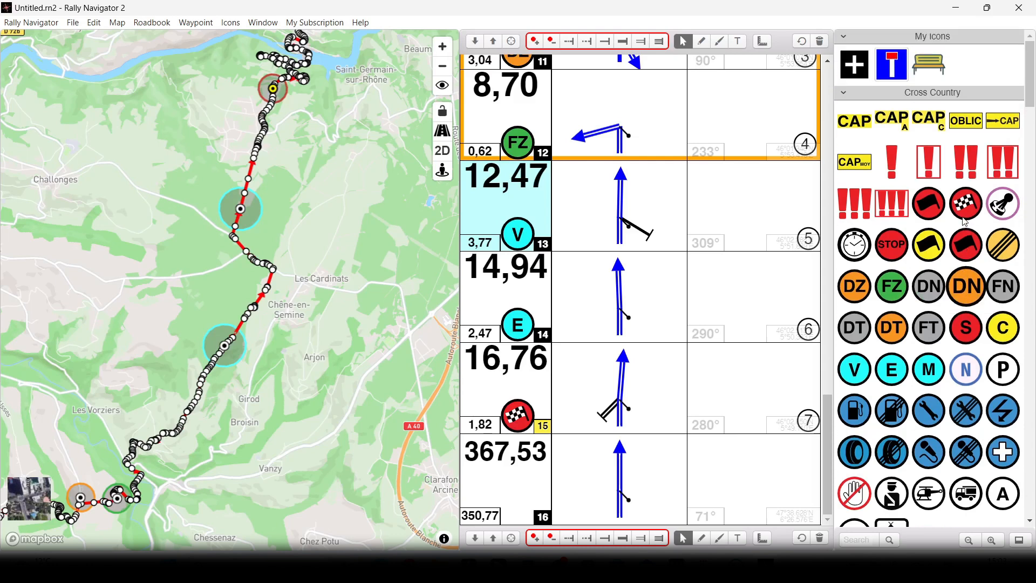
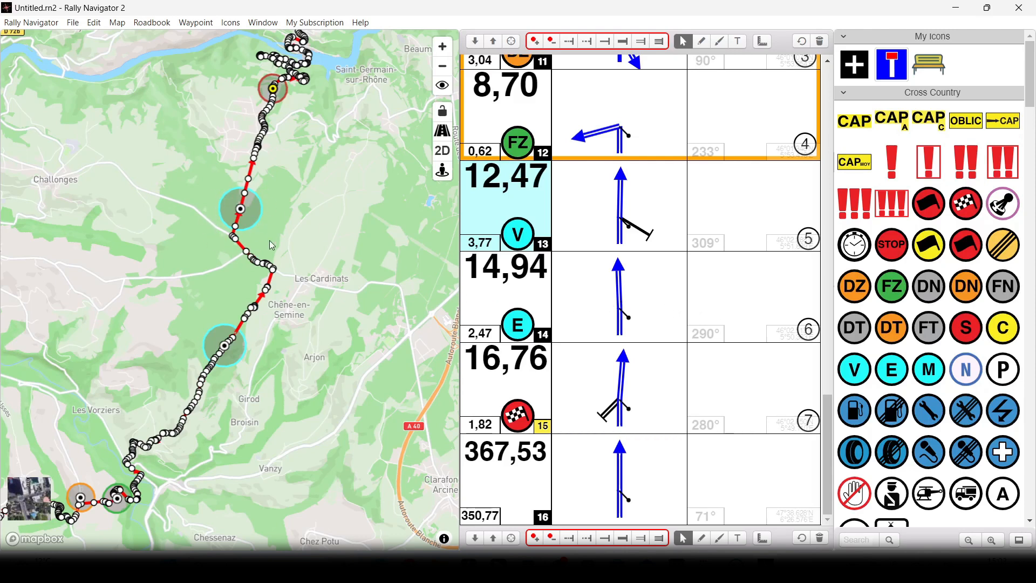
drag(339, 218, 426, 370)
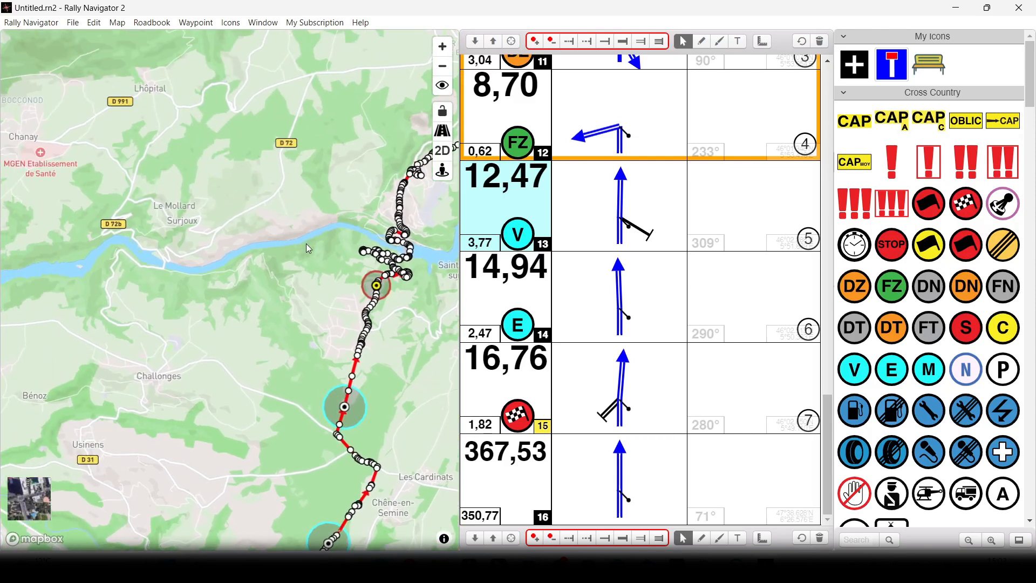
drag(308, 249, 265, 320)
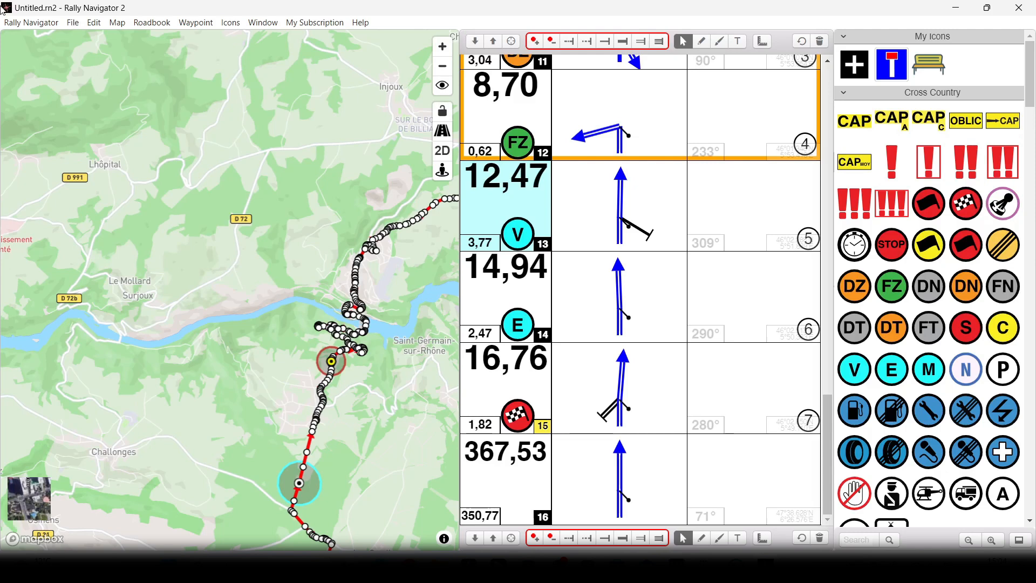
click(73, 25)
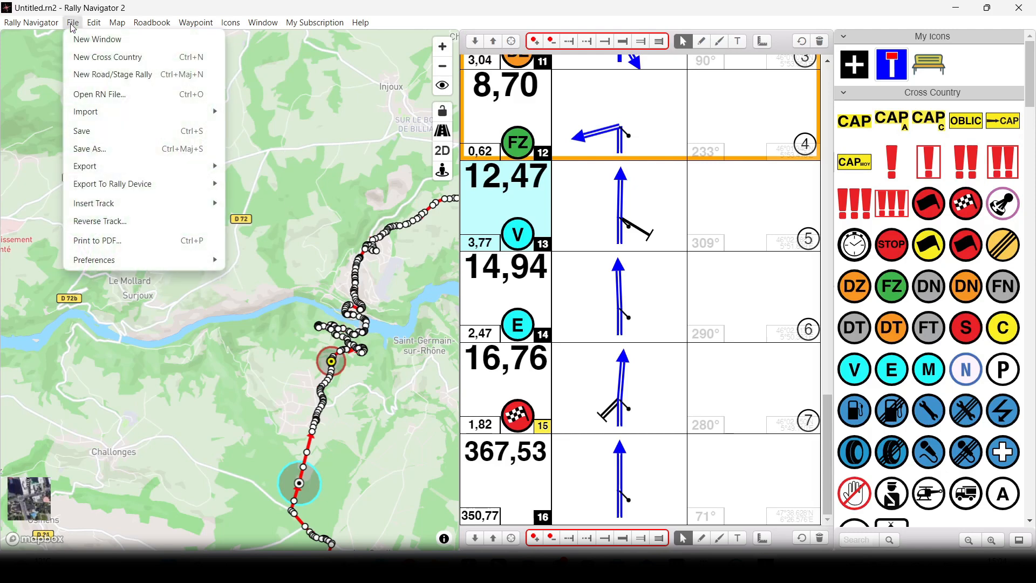
click(104, 151)
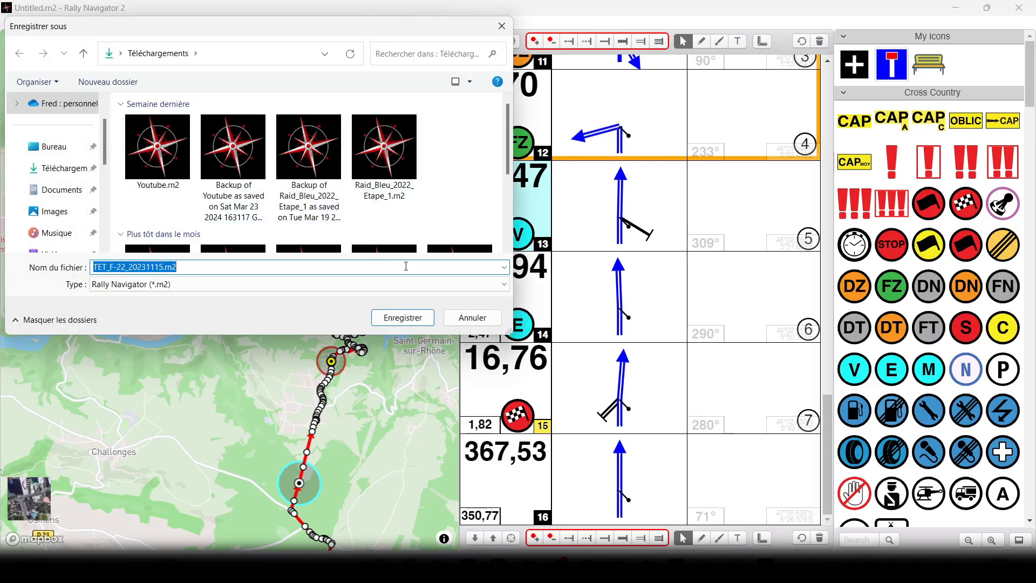
click(452, 322)
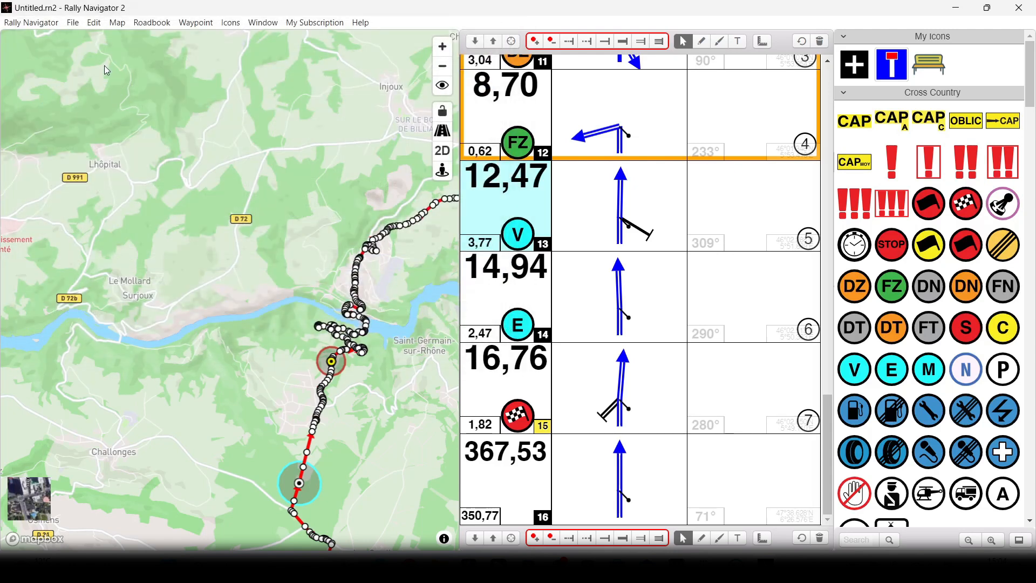
- Review the roadbook's export file formats and the rally devices it can be exported to
click(73, 22)
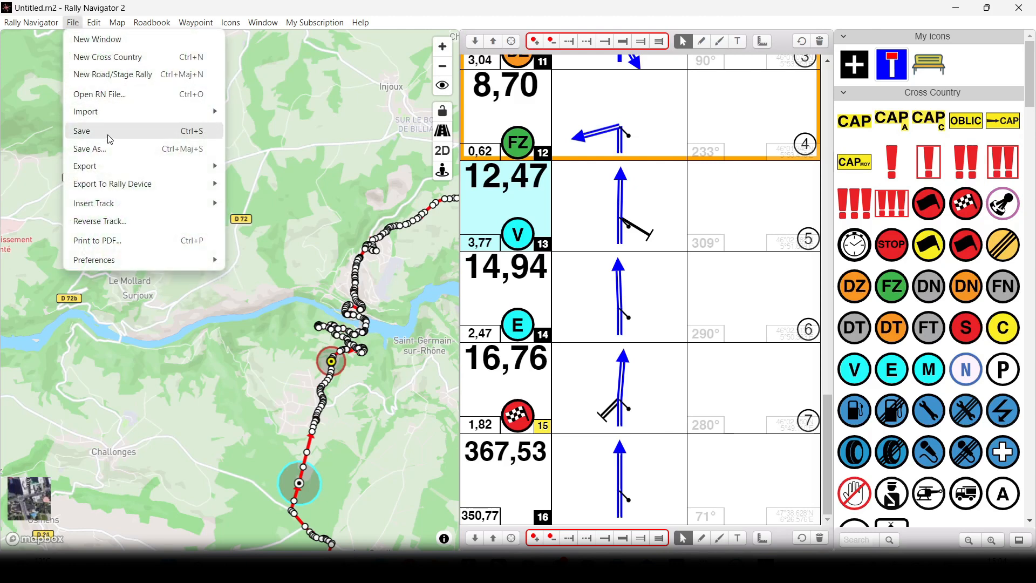
mouse_move(126, 171)
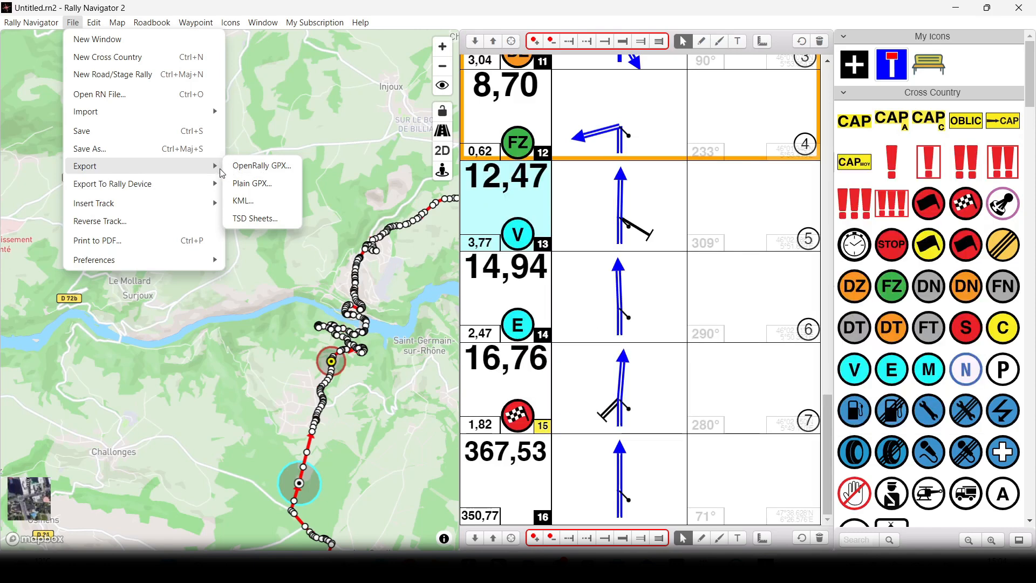
mouse_move(129, 192)
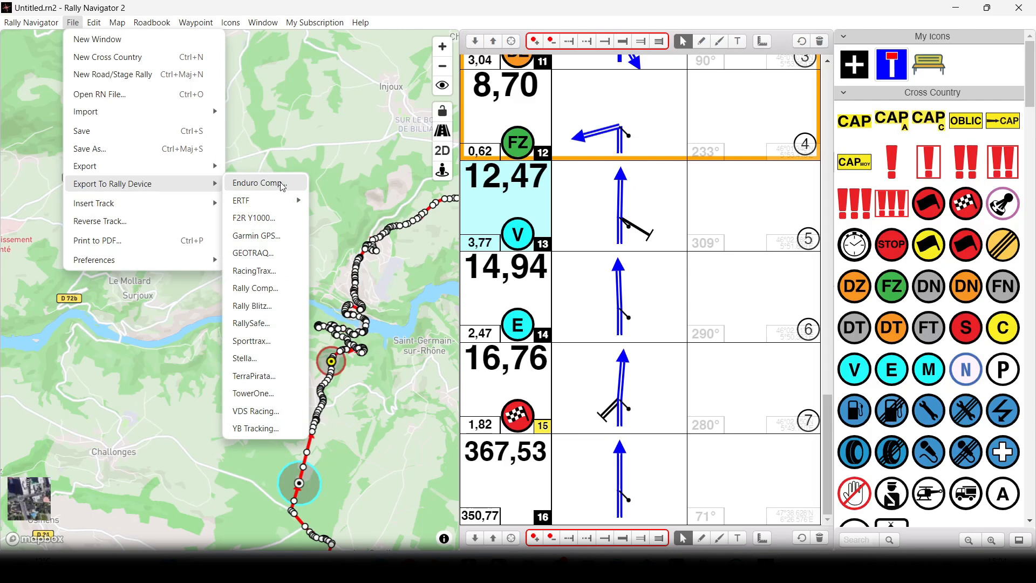
mouse_move(240, 205)
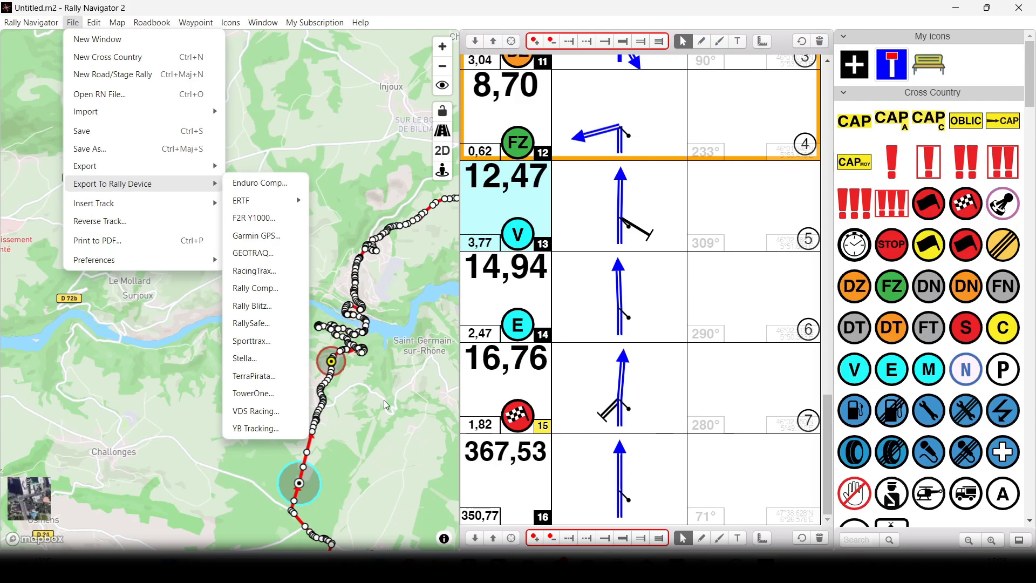
click(174, 290)
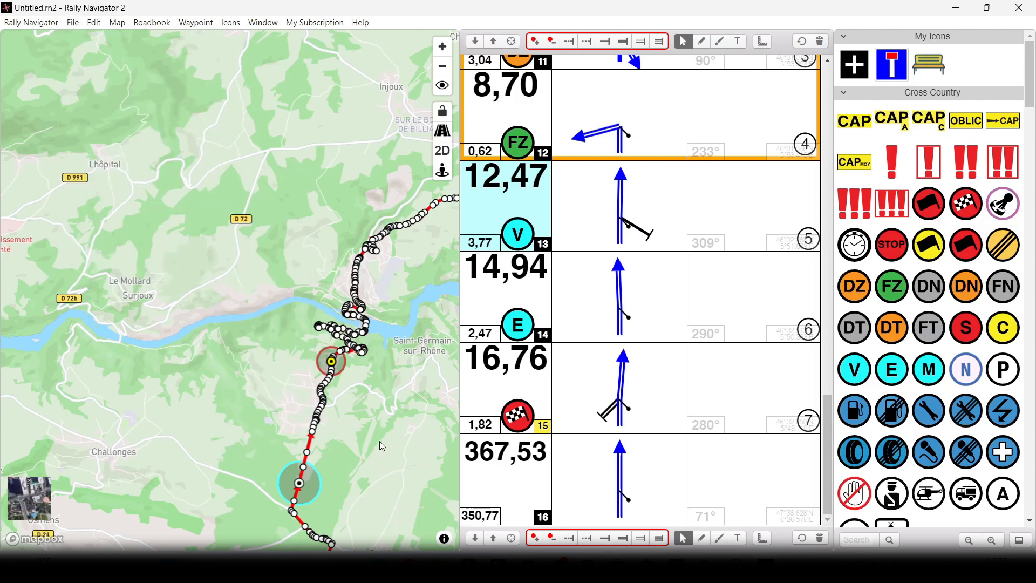
- Examine the track around waypoint 15 and its continuation north across the Rhône
scroll(376, 438, up, 2)
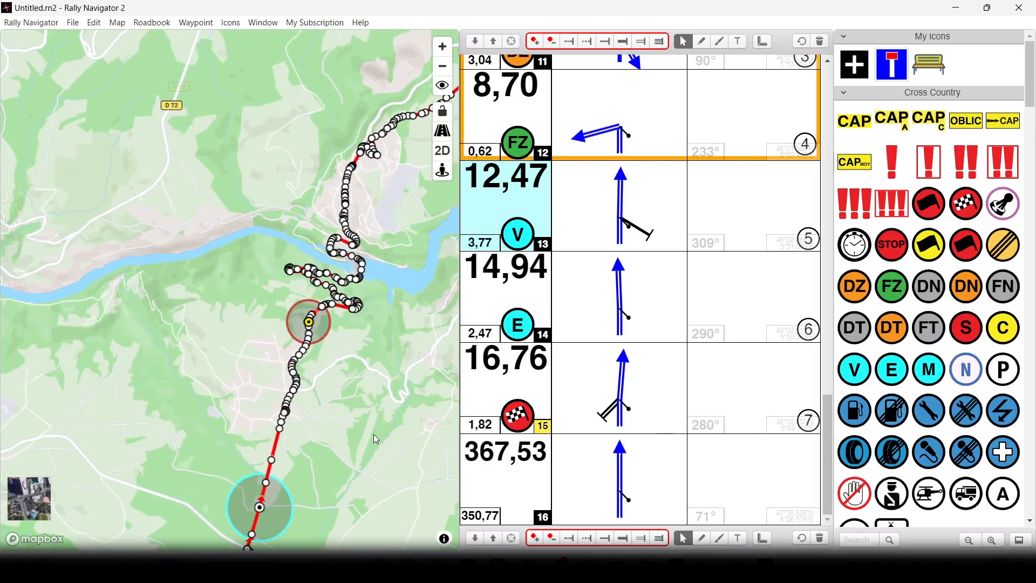
scroll(360, 416, up, 2)
scroll(304, 313, up, 2)
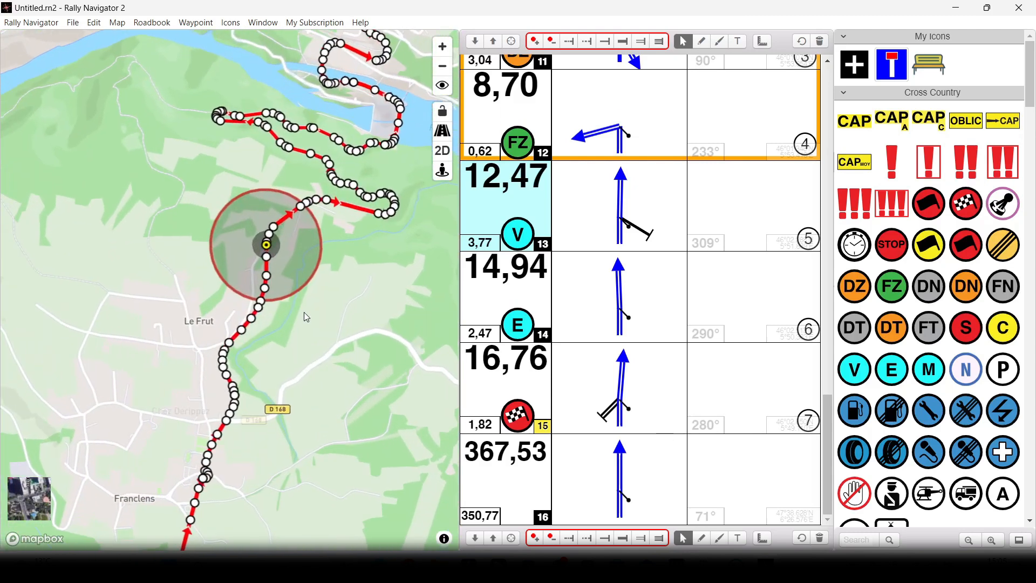
scroll(303, 312, up, 2)
scroll(296, 329, down, 2)
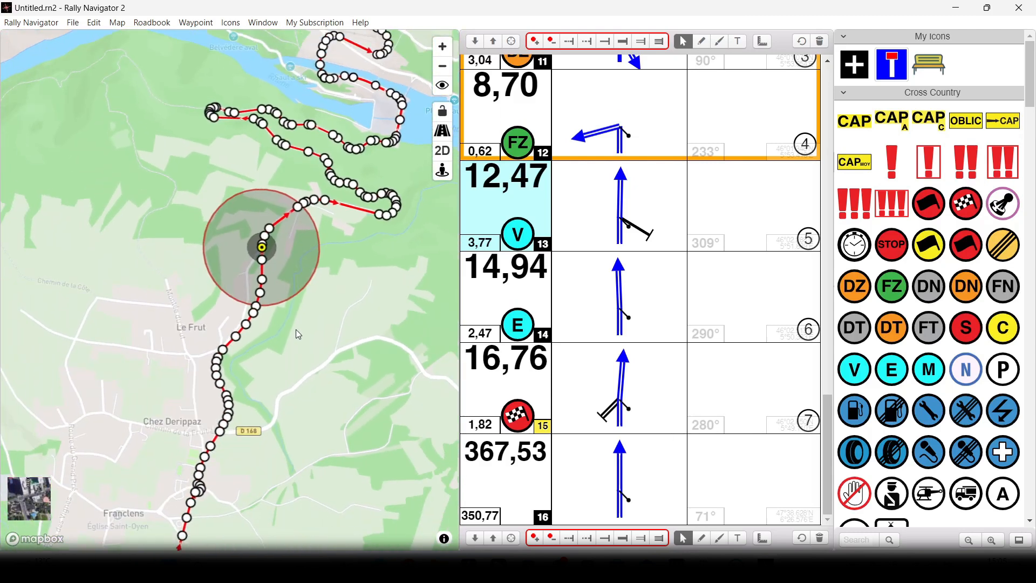
scroll(296, 329, down, 1)
drag(352, 311, 287, 354)
scroll(286, 345, down, 2)
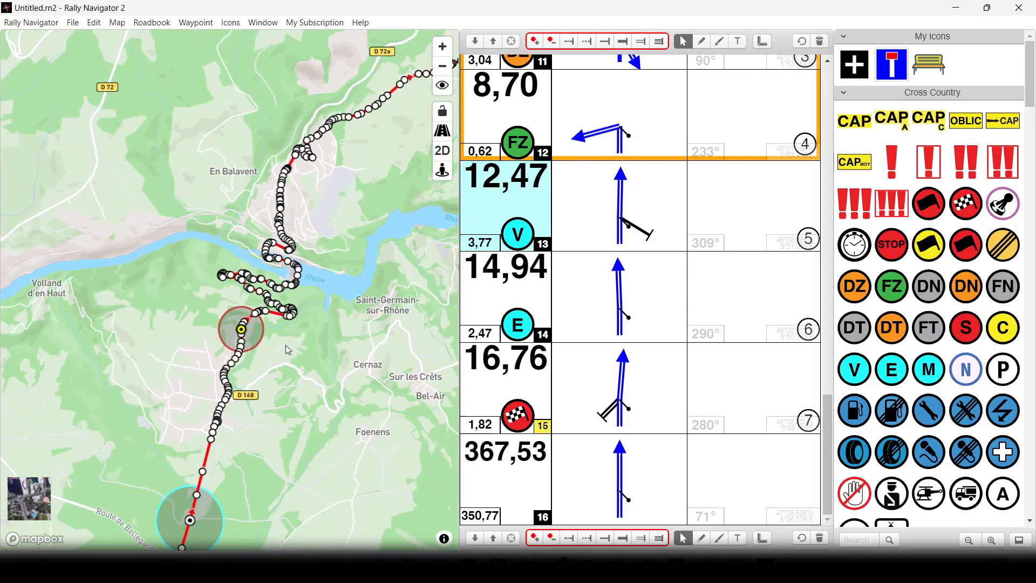
drag(380, 165, 316, 225)
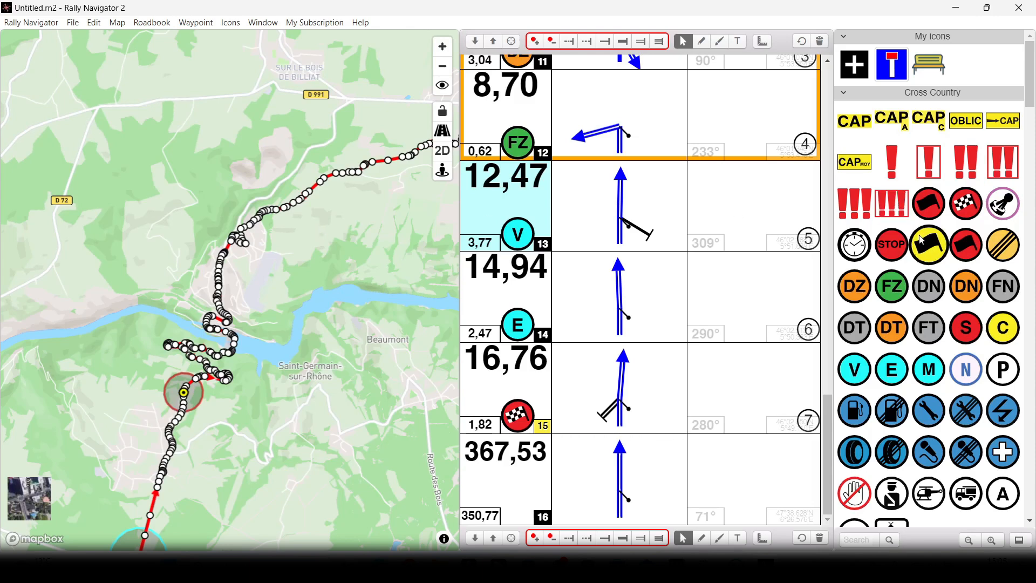
- Browse the icon library from the Cross Country icons to the Note abbreviations
scroll(933, 381, down, 5)
scroll(932, 381, down, 15)
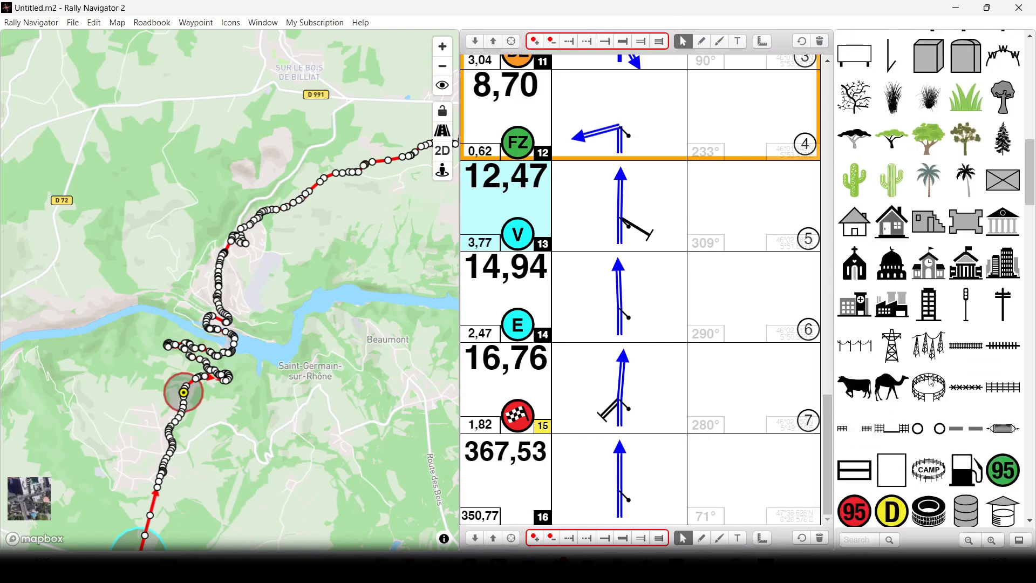
scroll(932, 381, down, 20)
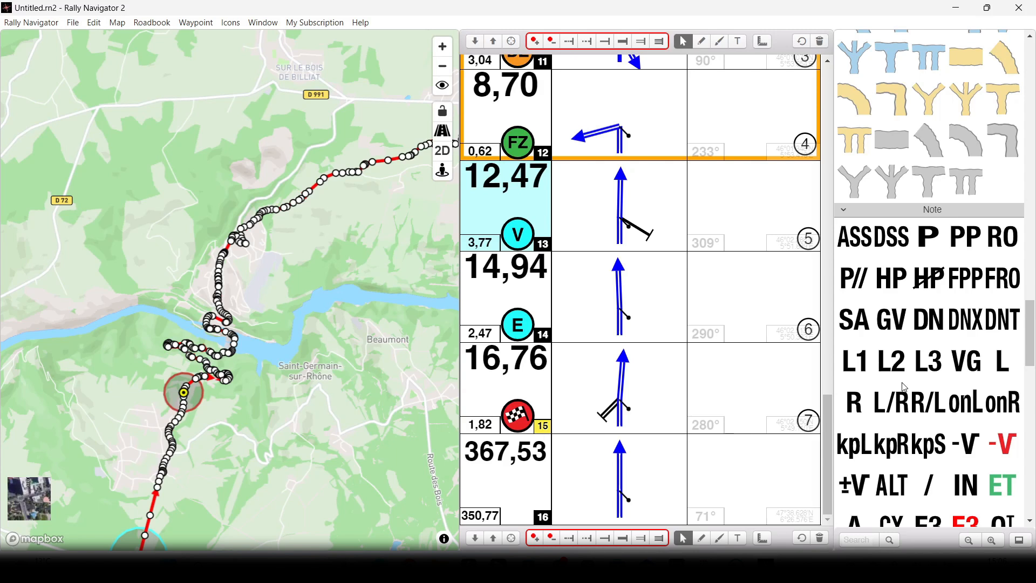
scroll(905, 387, down, 5)
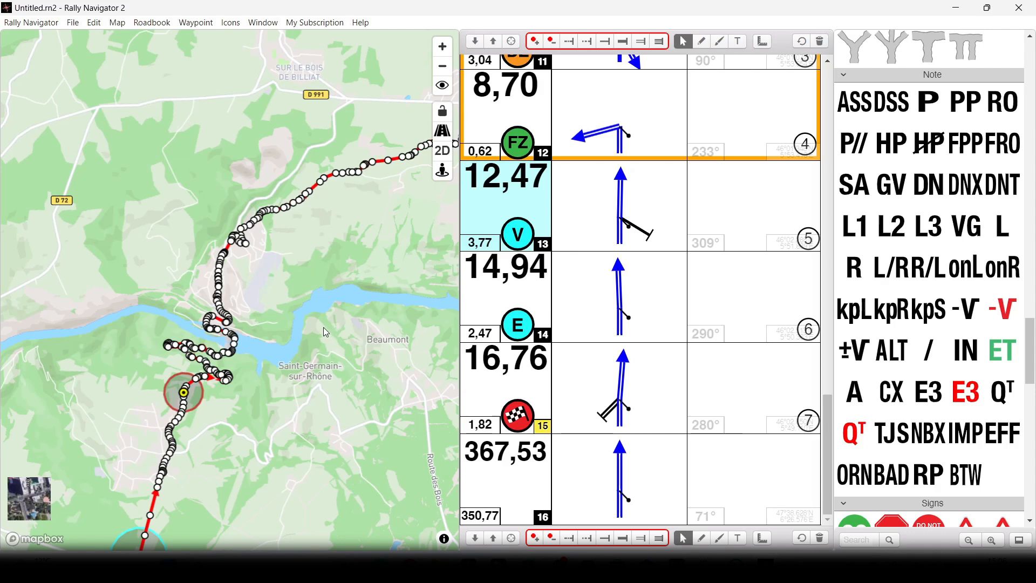
scroll(326, 332, down, 2)
scroll(326, 333, down, 2)
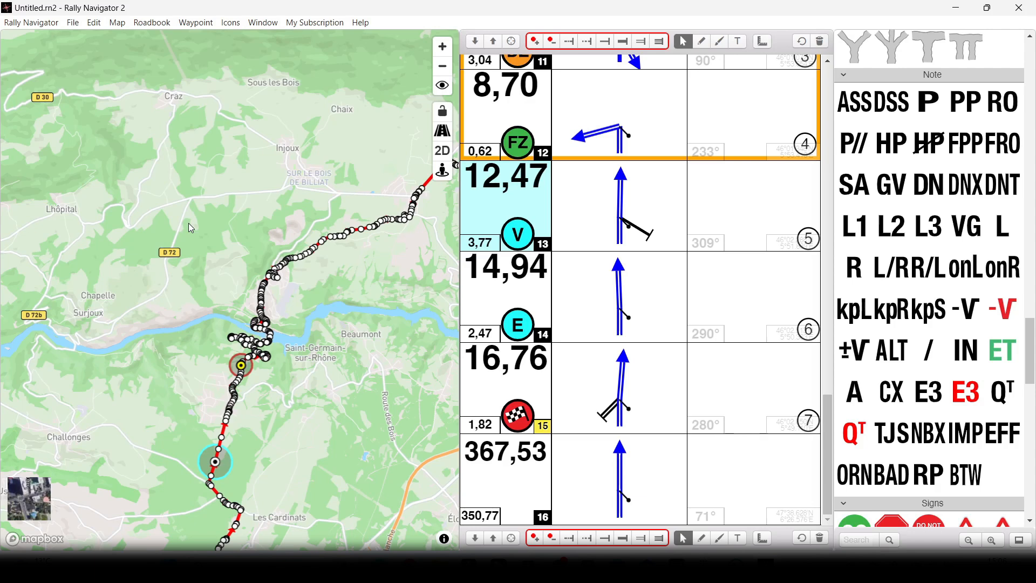
scroll(190, 224, down, 3)
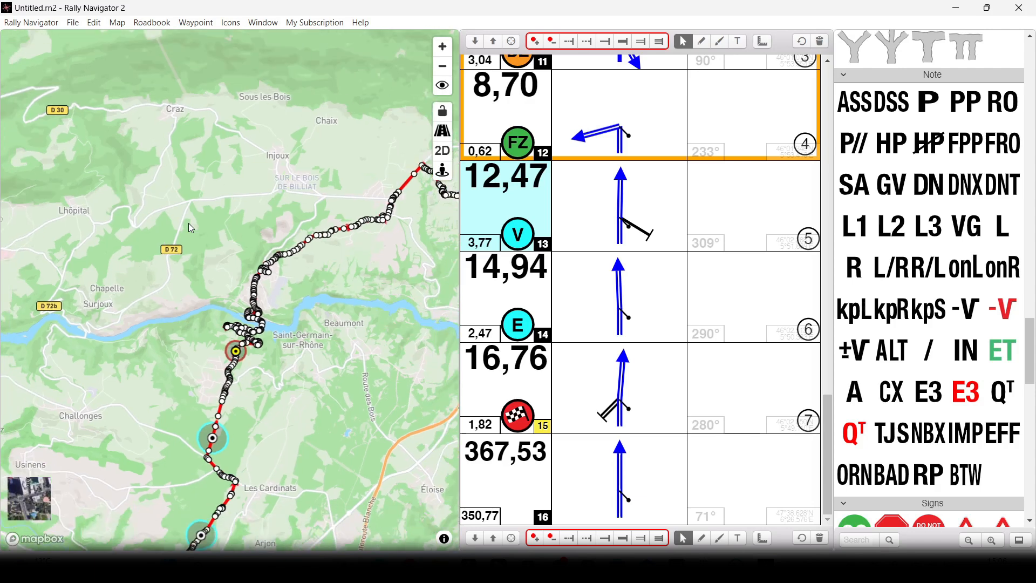